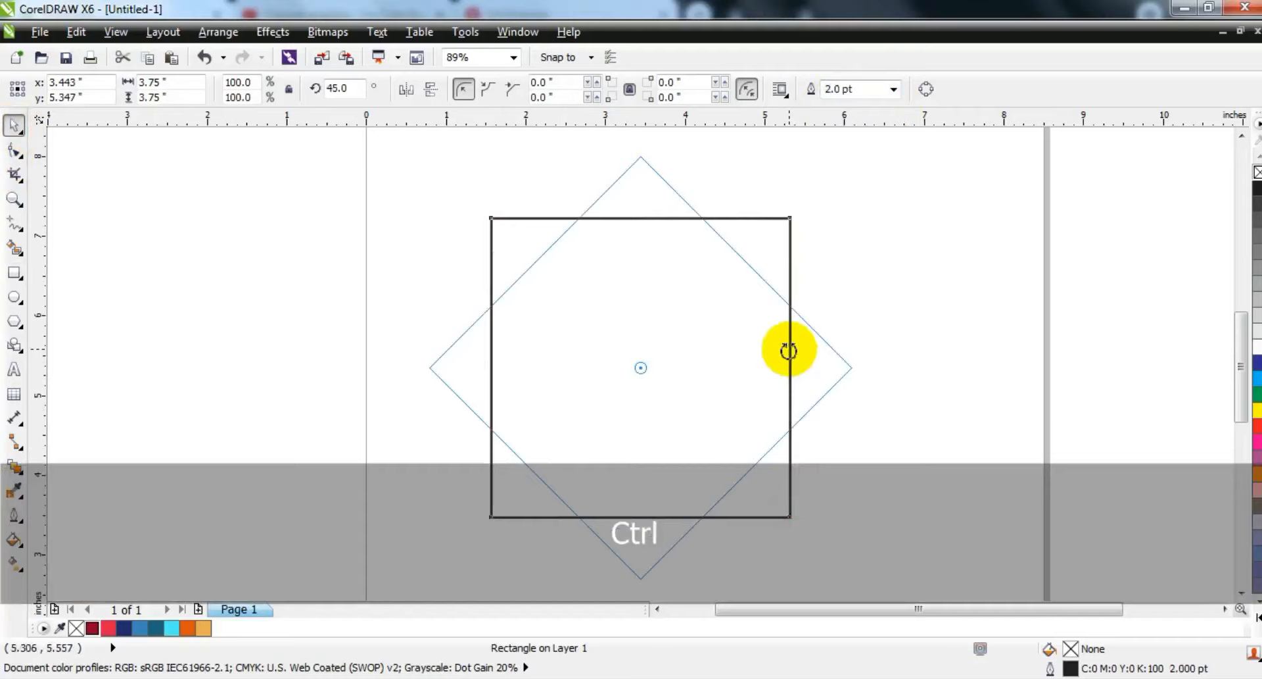
- Rotate the square 45 degrees into a diamond and convert it to curves
left_click_drag(789, 350, 790, 349)
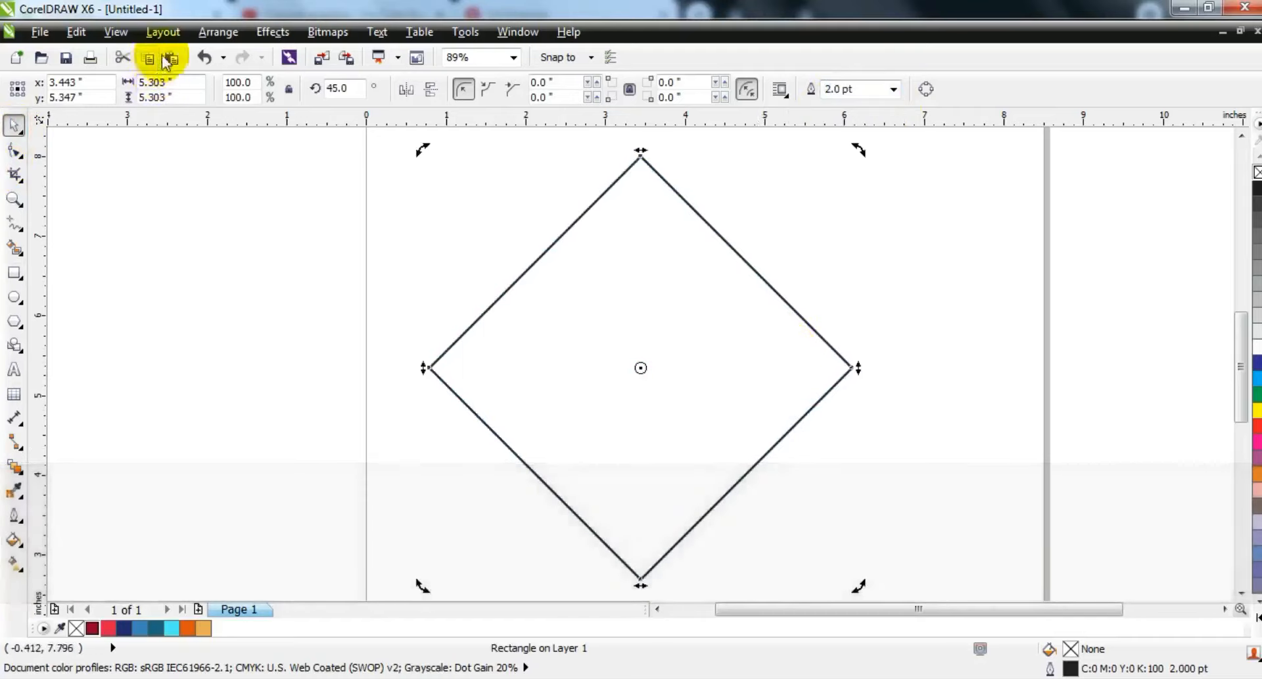
left_click(217, 31)
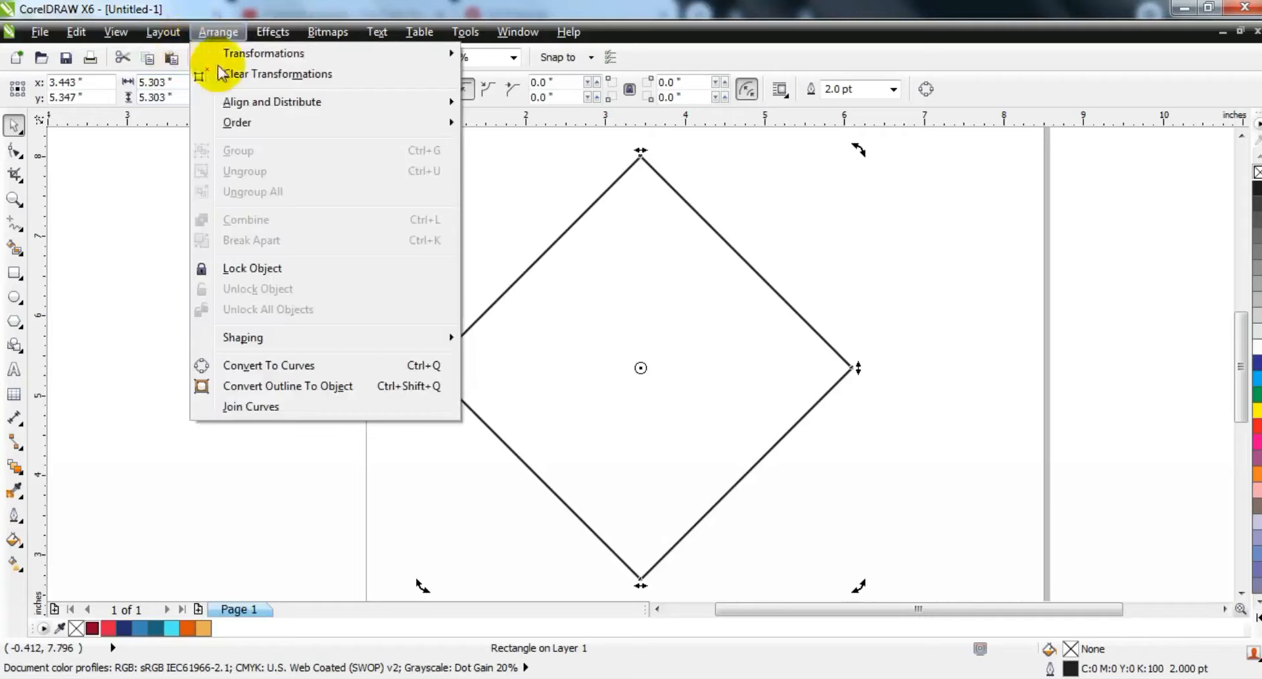
left_click(272, 367)
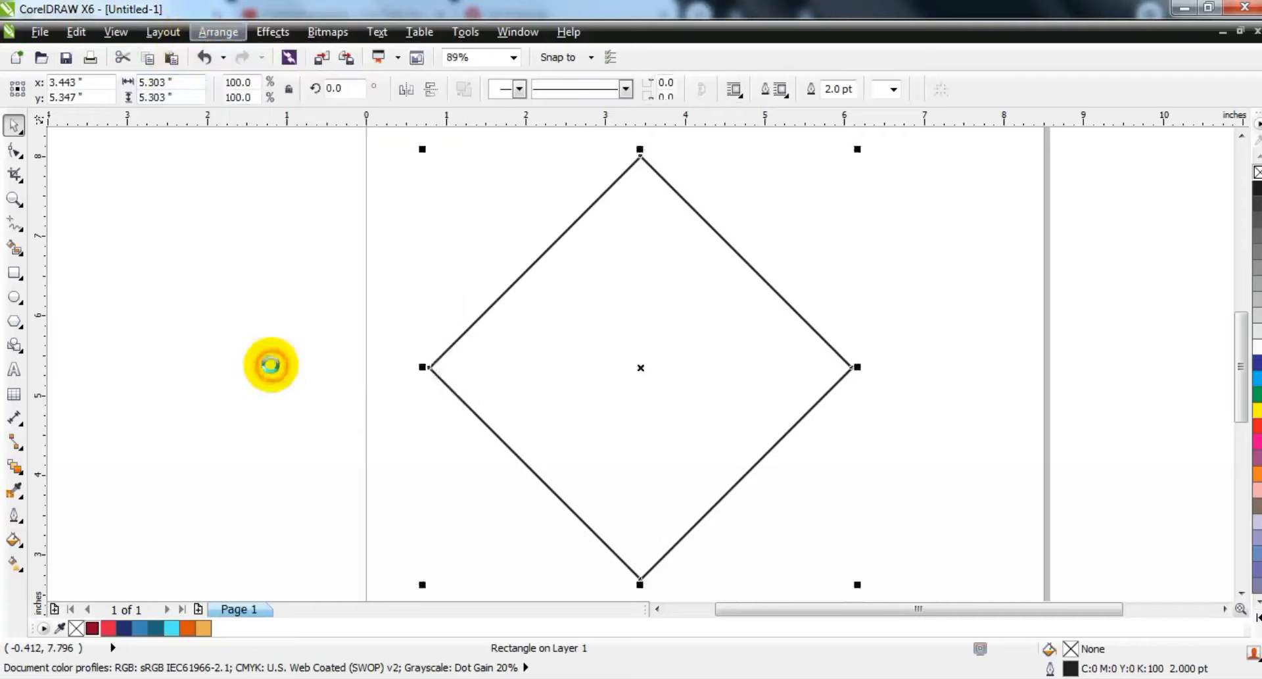
- Move the diamond's two side nodes straight down to about y = 4.2 in with the Shape tool, forming a kite
left_click(15, 152)
left_click_drag(358, 342, 852, 466)
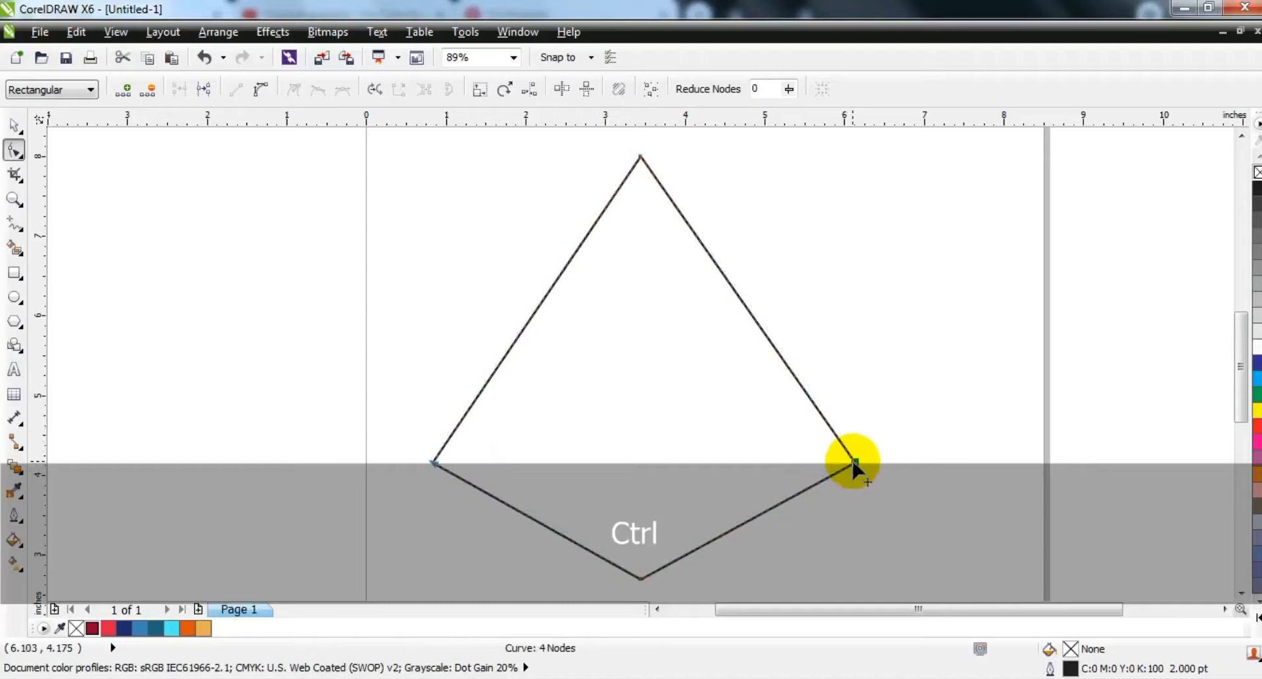
left_click(12, 132)
left_click(186, 318)
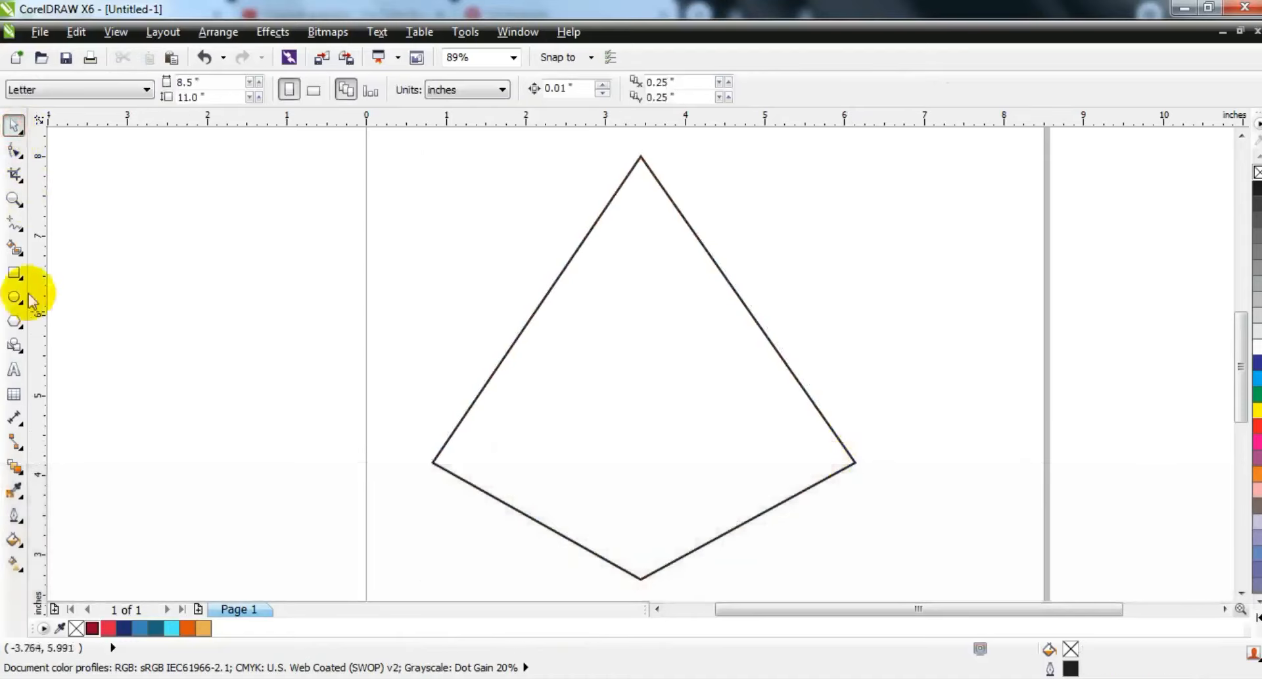
- Set the Freehand tool's outline width to 2.0 pt and turn on snapping to objects
left_click(14, 225)
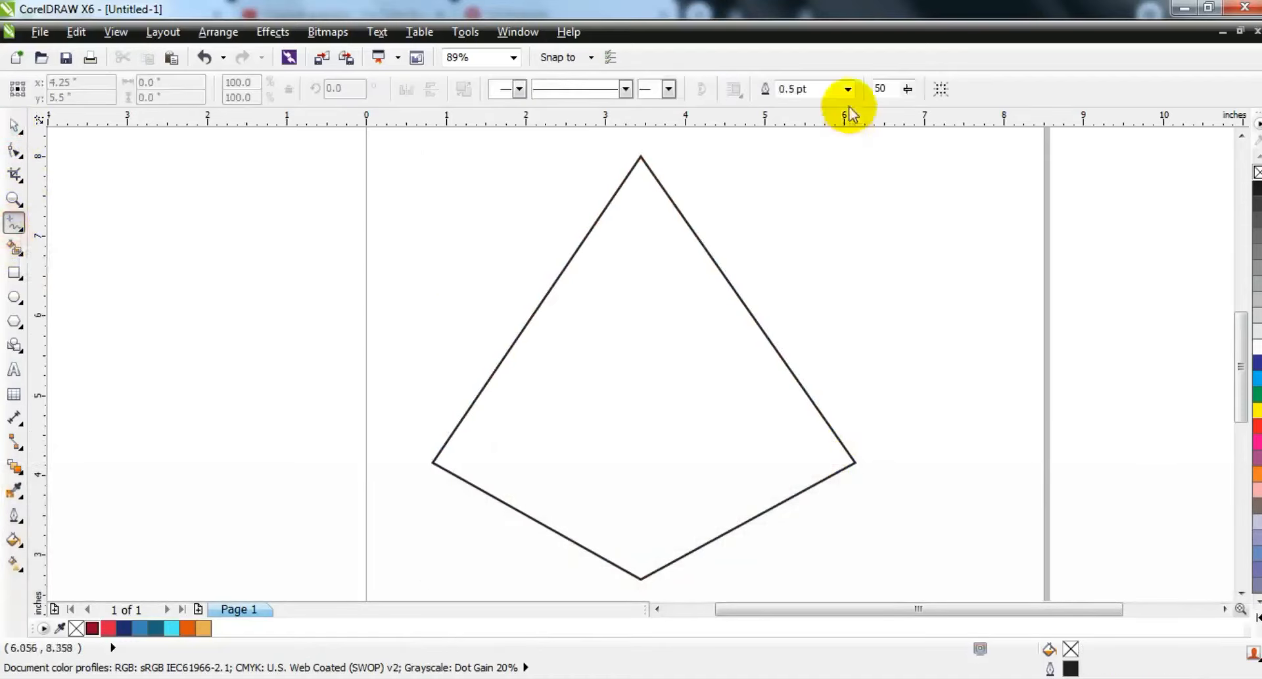
left_click(849, 88)
left_click(806, 175)
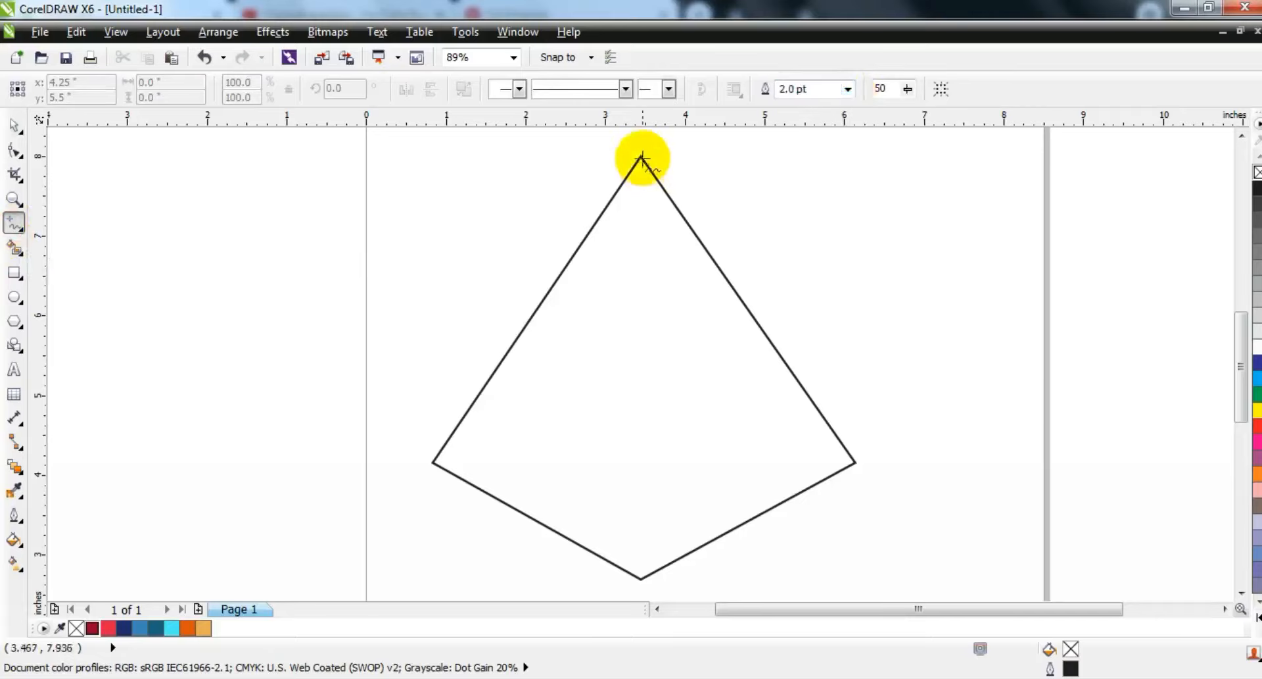
left_click(590, 58)
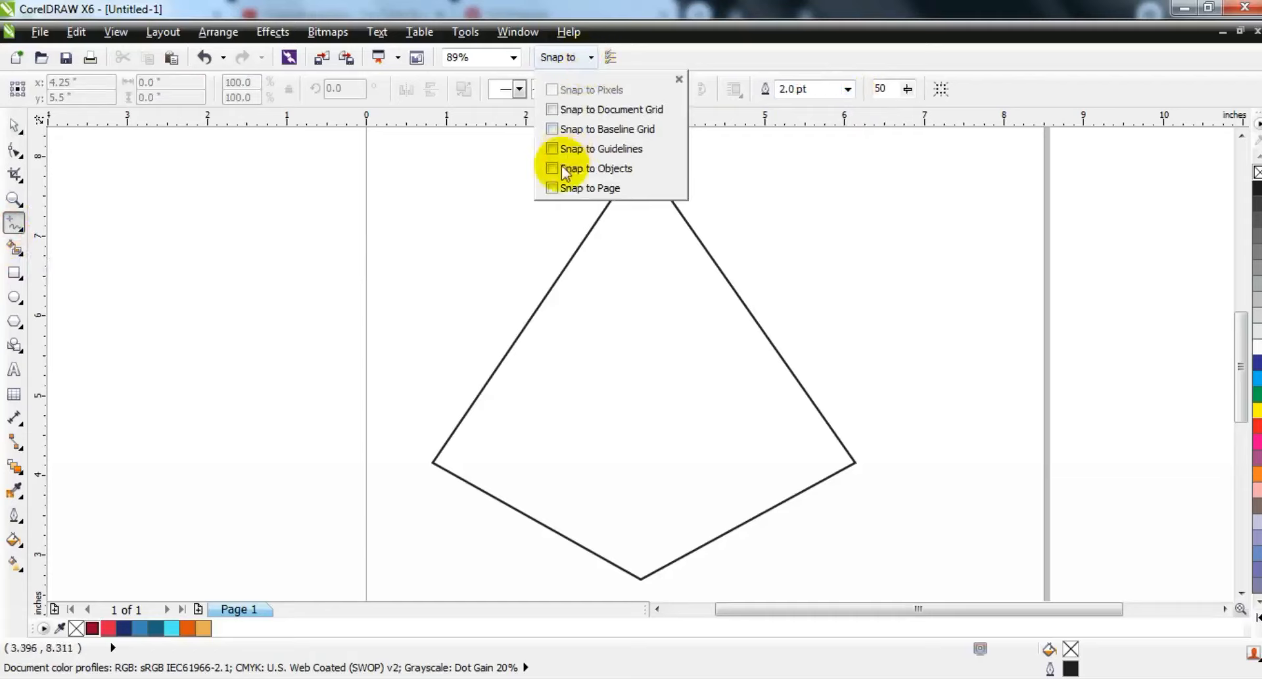
left_click(447, 177)
- Draw a slanted line, about 5.55 in tall, from just above the kite's apex through it and past the lower left edge
left_click(627, 137)
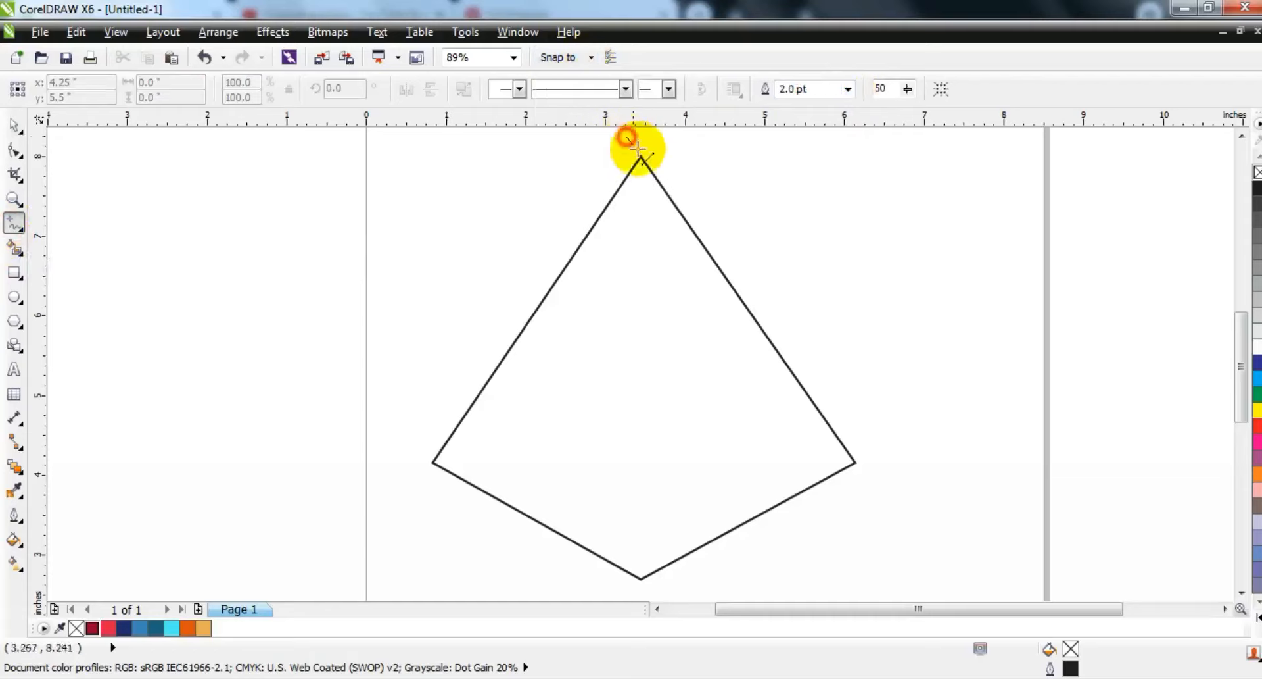
left_click(640, 155)
left_click(641, 155)
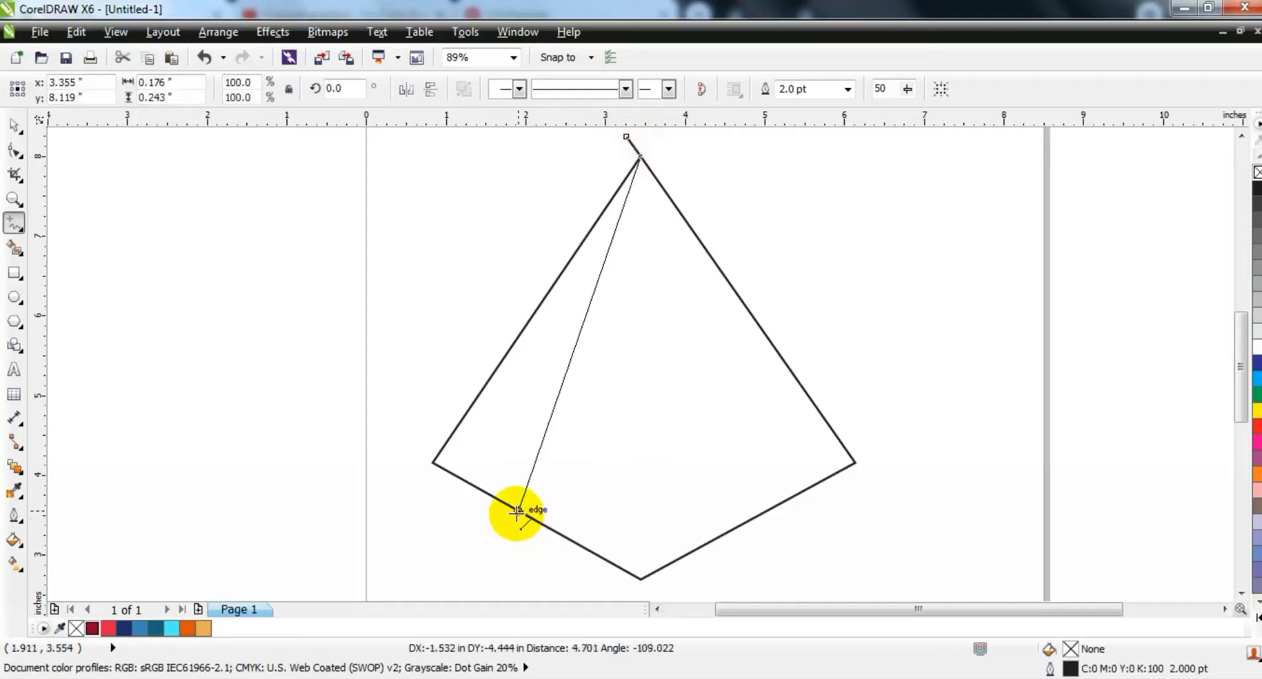
left_click(492, 582)
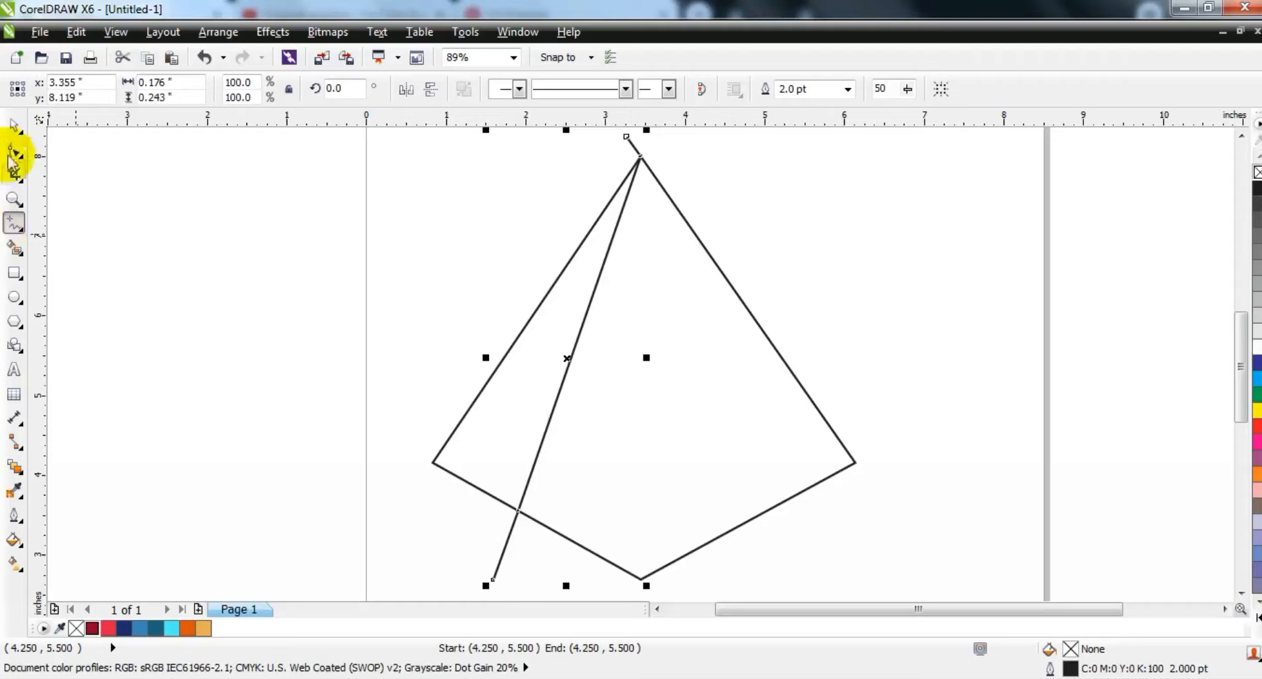
- Mirror a copy of the slanted line horizontally onto the kite's right half, meeting at the apex
left_click(14, 124)
left_click_drag(485, 358, 792, 359)
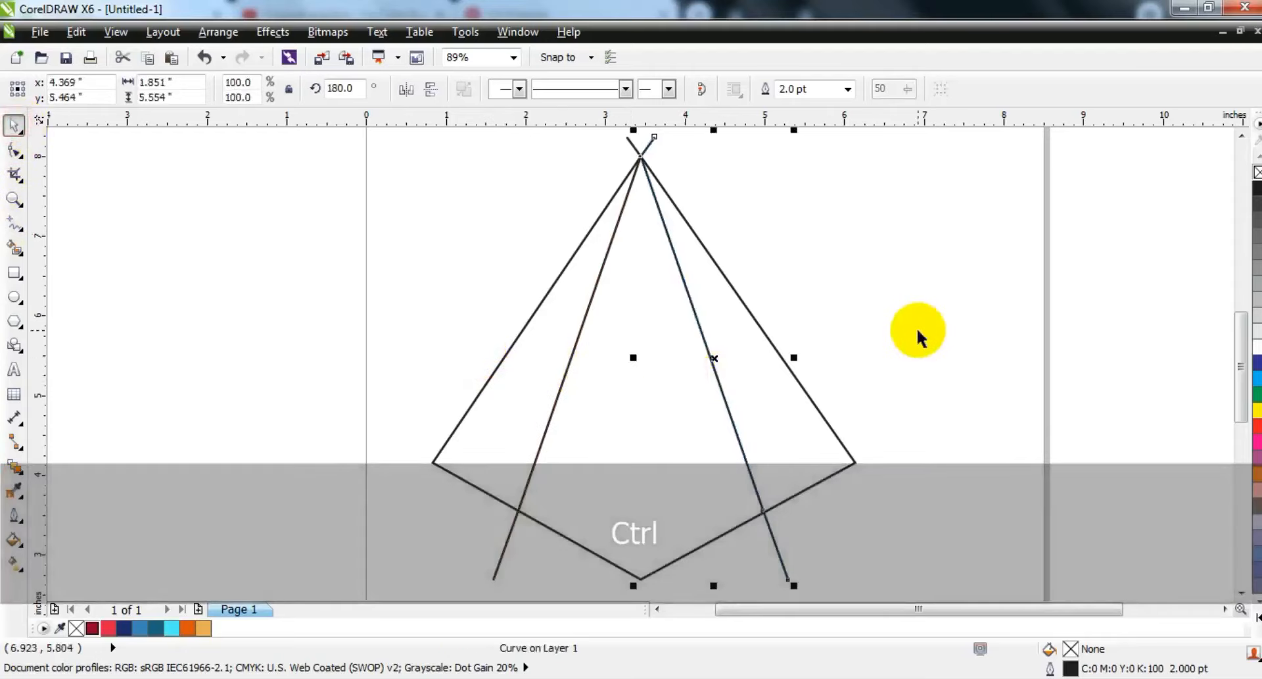
left_click(918, 336)
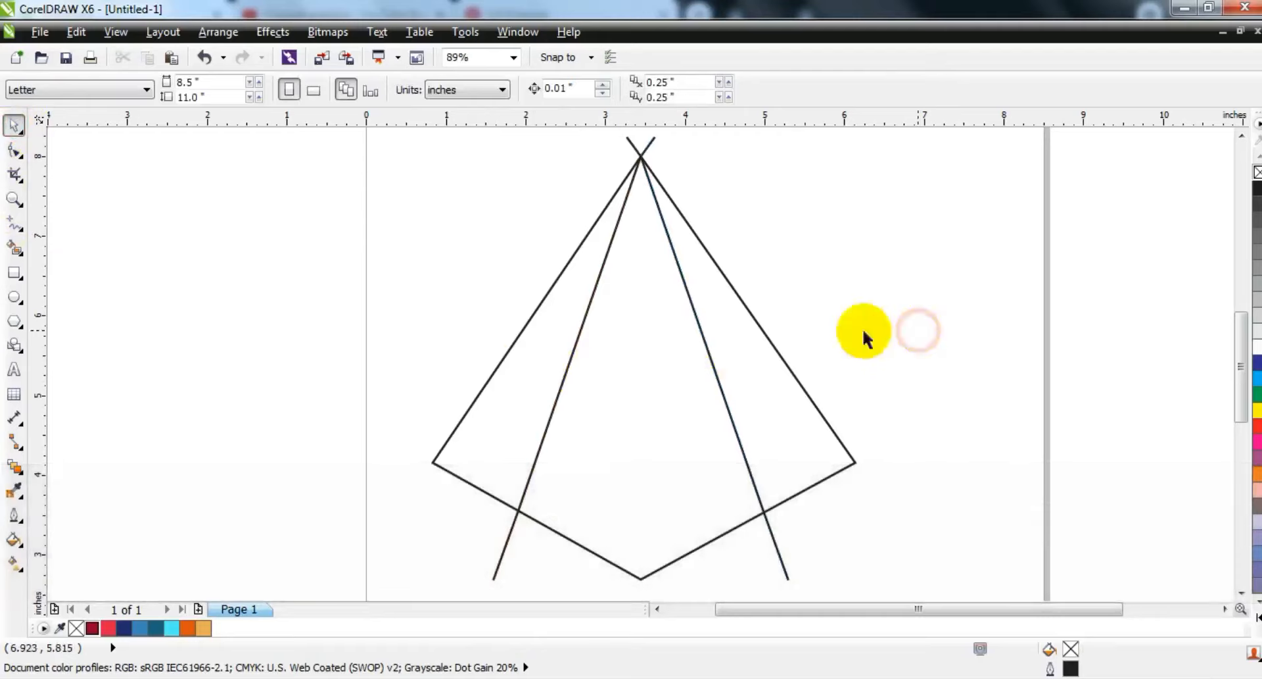
- Draw a vertical center line about 5.37 in long from the kite's bottom corner to its apex, with a short tail past the bottom corner
left_click(14, 227)
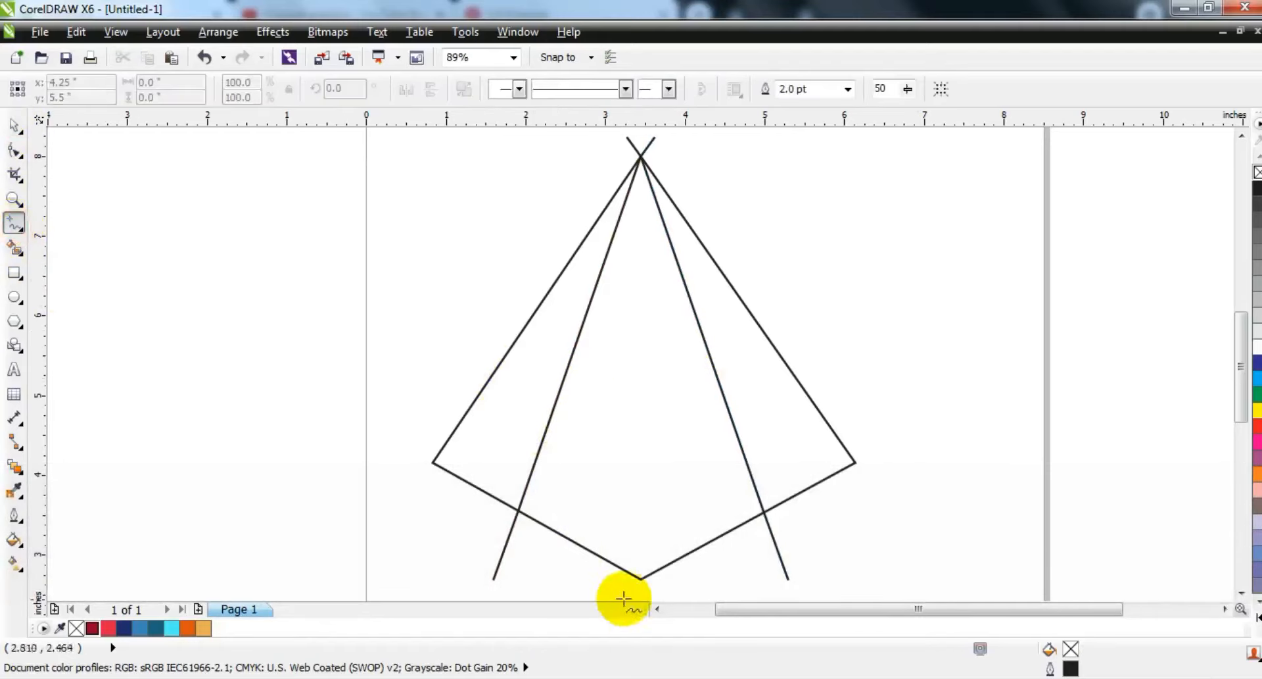
left_click(641, 578)
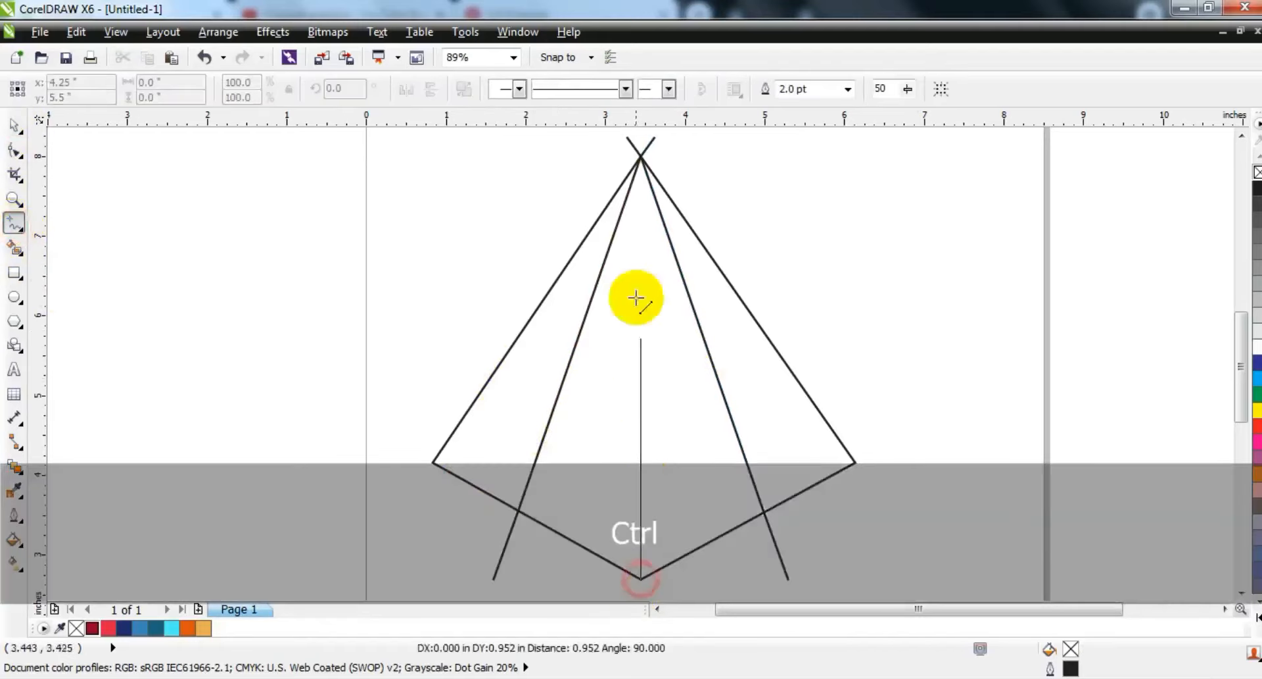
left_click(639, 150)
left_click(639, 581)
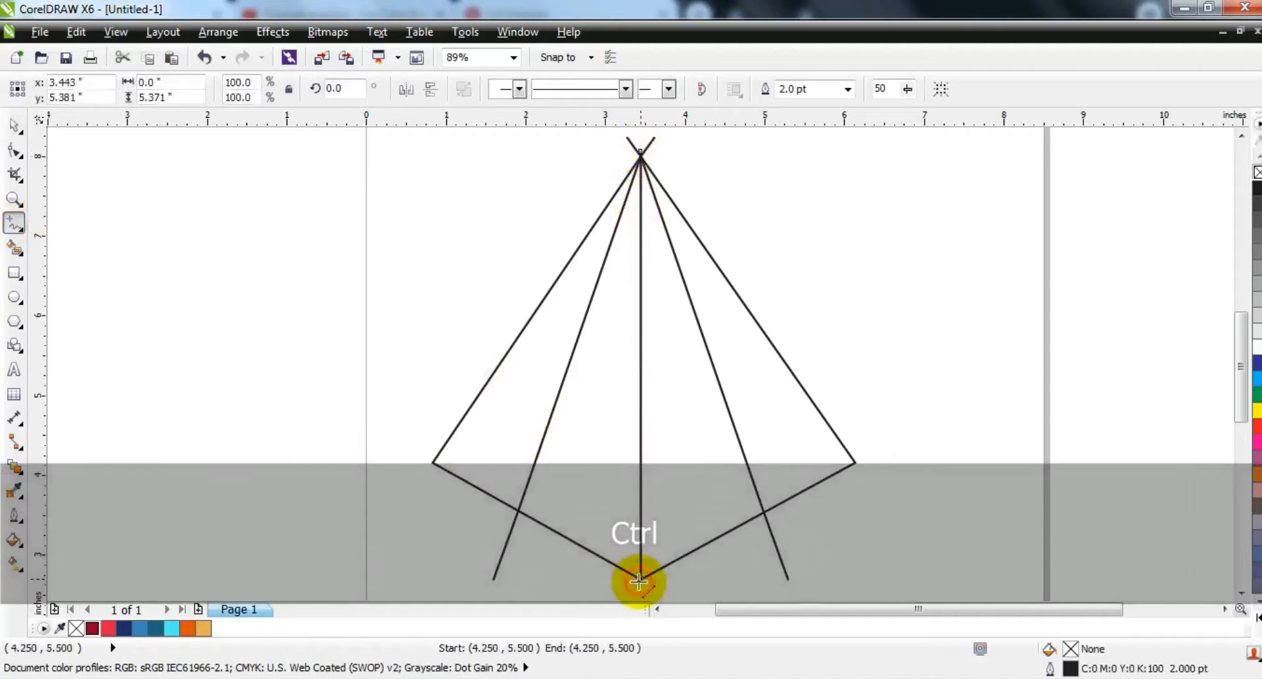
left_click(621, 589)
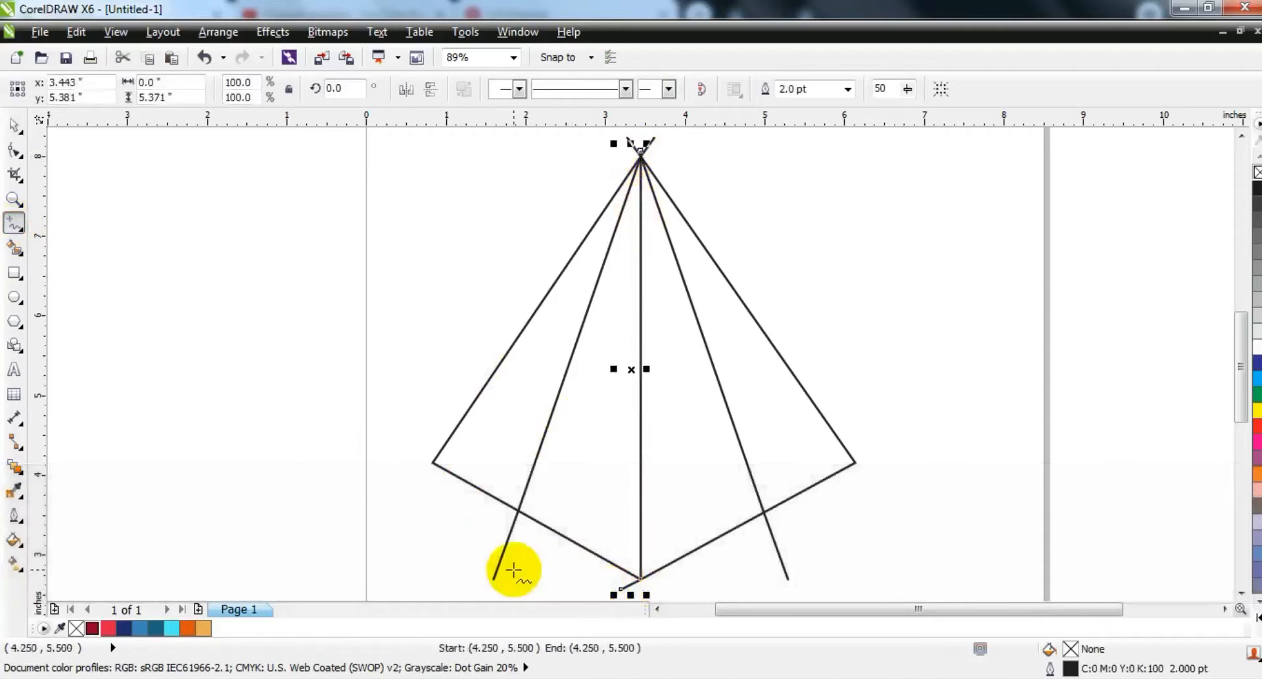
- Draw a V-shaped line about 5.9 in wide across the kite, bending down at the center line and extending past both sides
left_click(850, 387)
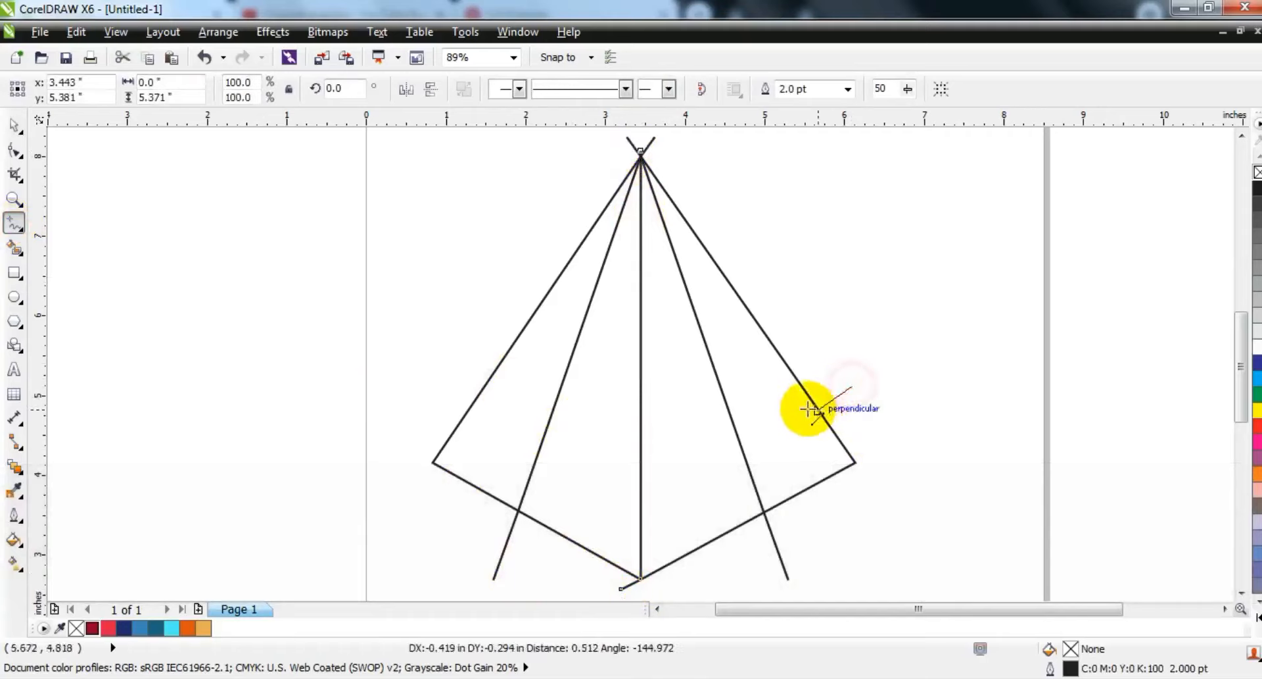
left_click(805, 387)
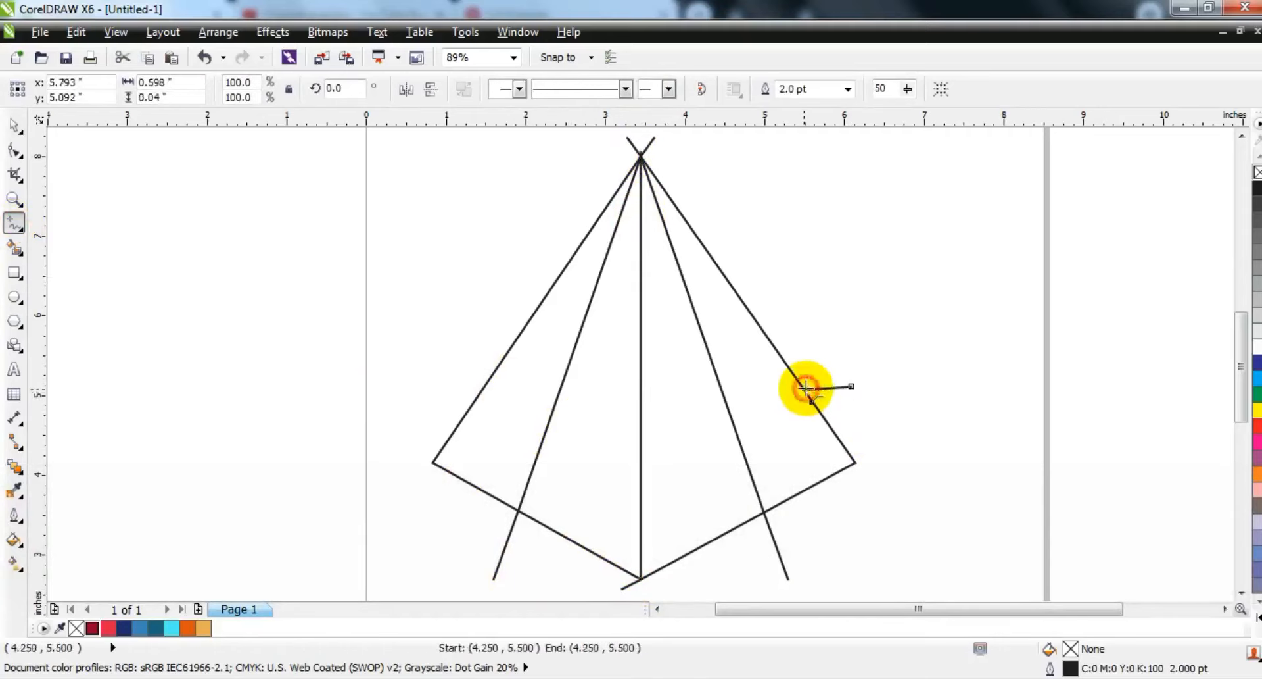
left_click(805, 388)
left_click(643, 469)
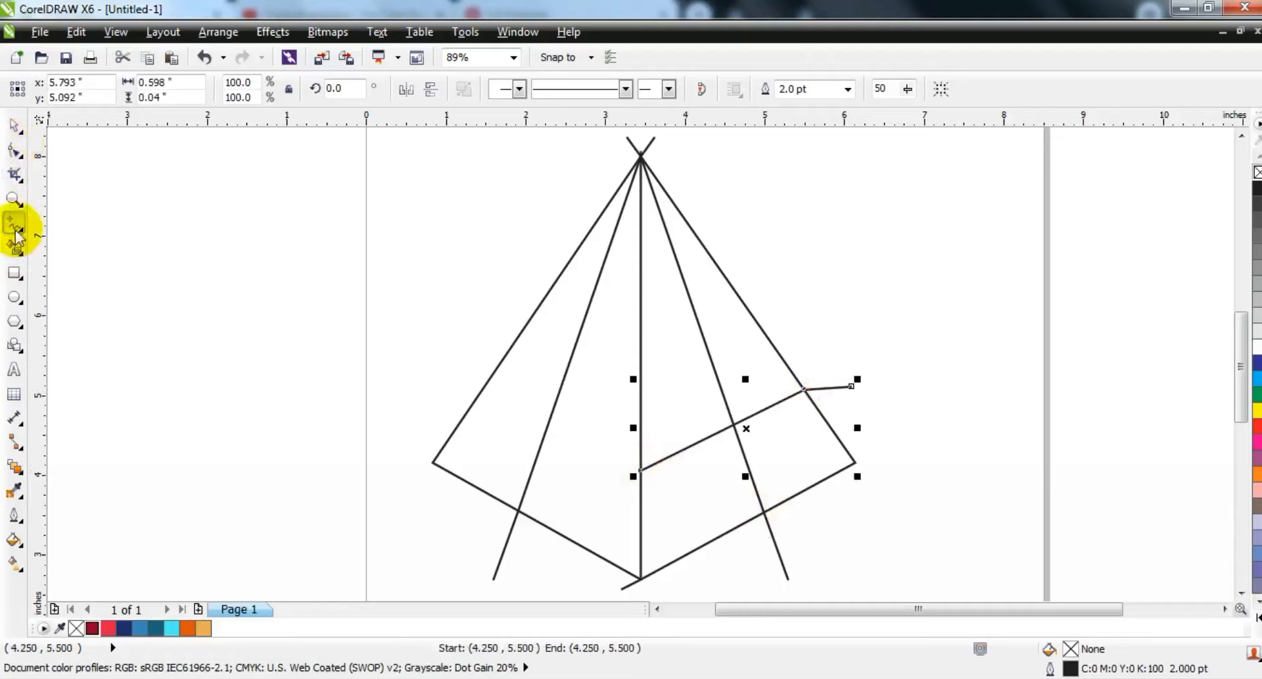
left_click_drag(641, 470, 382, 369)
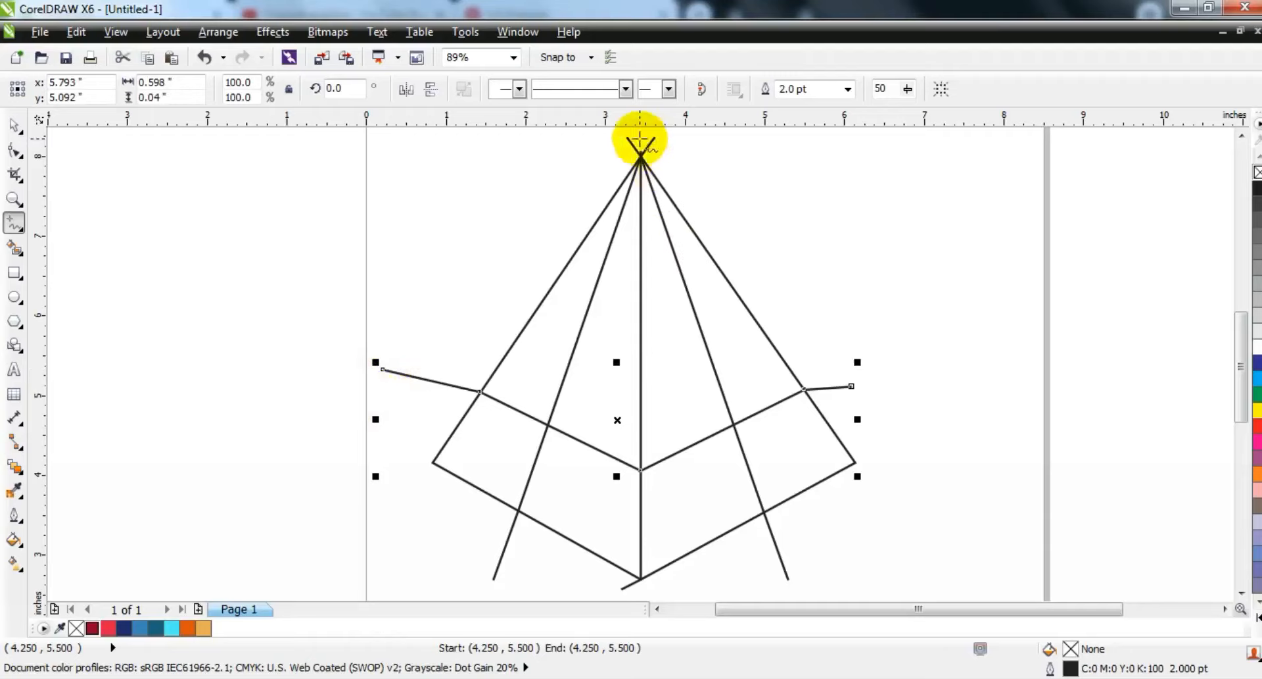
- Draw a second slanted line, about 5.2 in tall, through the apex inside the left one, and mirror a copy onto the right half
left_click_drag(640, 138, 532, 551)
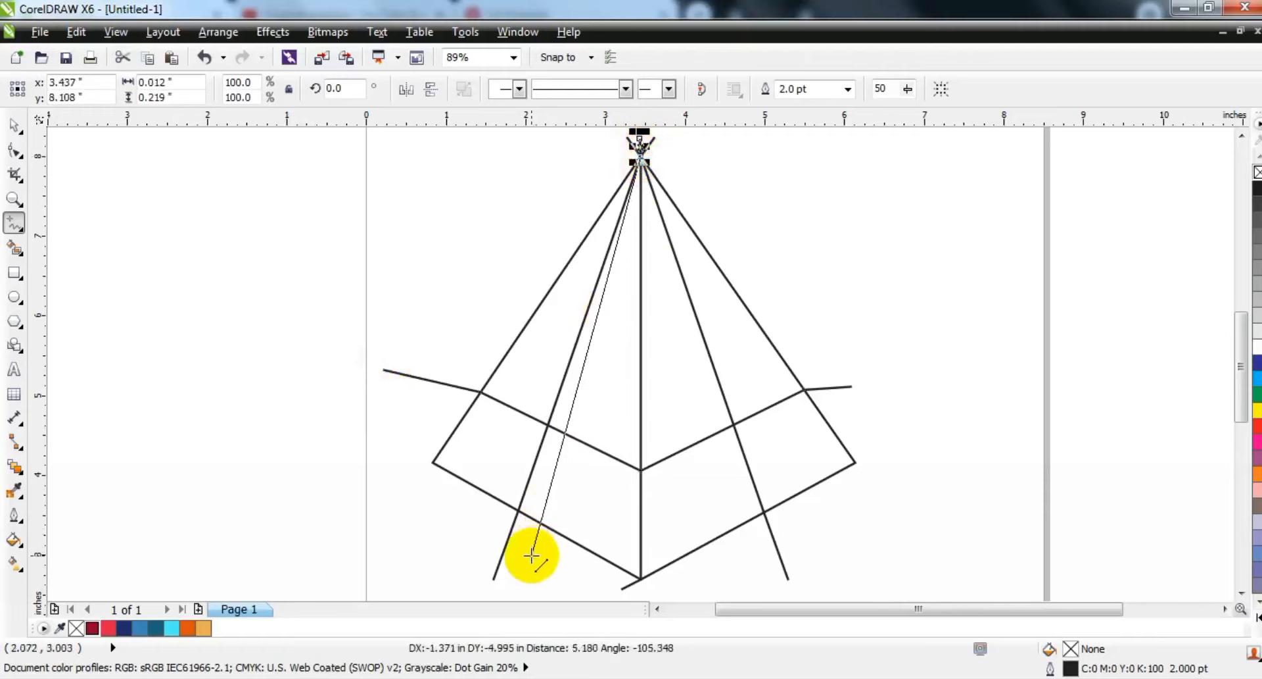
left_click_drag(532, 555, 532, 555)
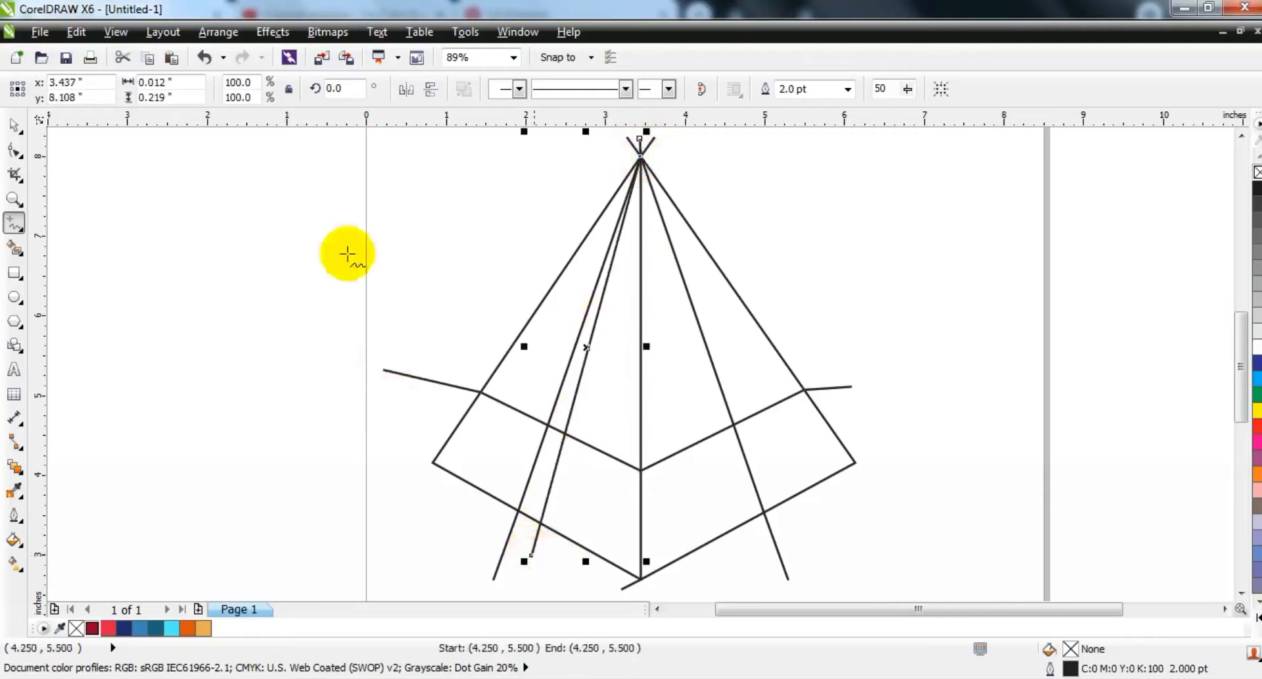
left_click(15, 124)
left_click_drag(526, 346, 699, 349)
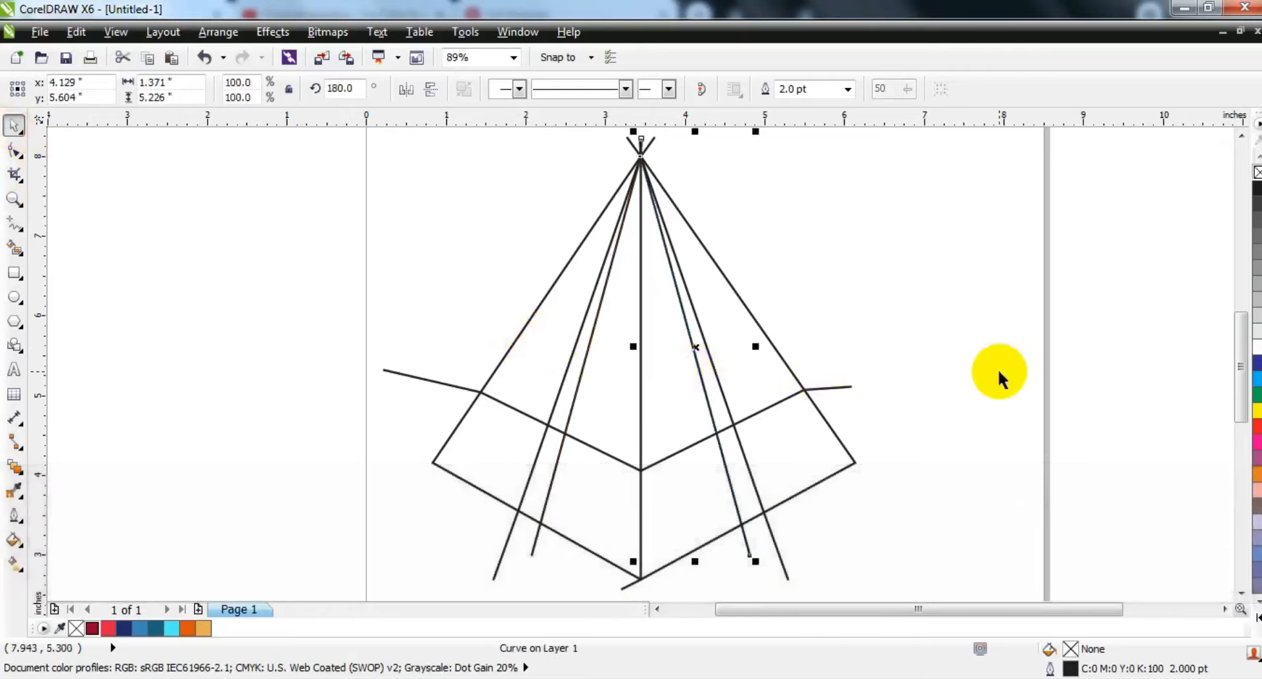
left_click(999, 371)
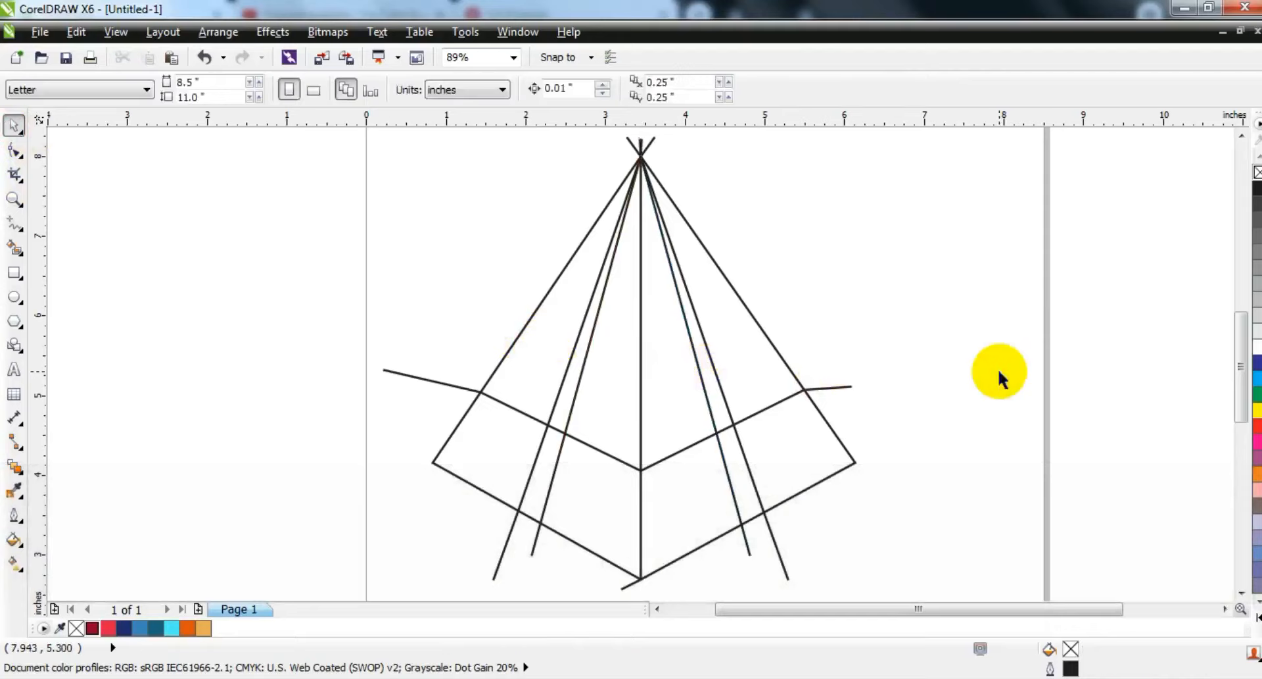
- Duplicate the V-shaped line a short distance straight above the original
left_click_drag(838, 385, 839, 366)
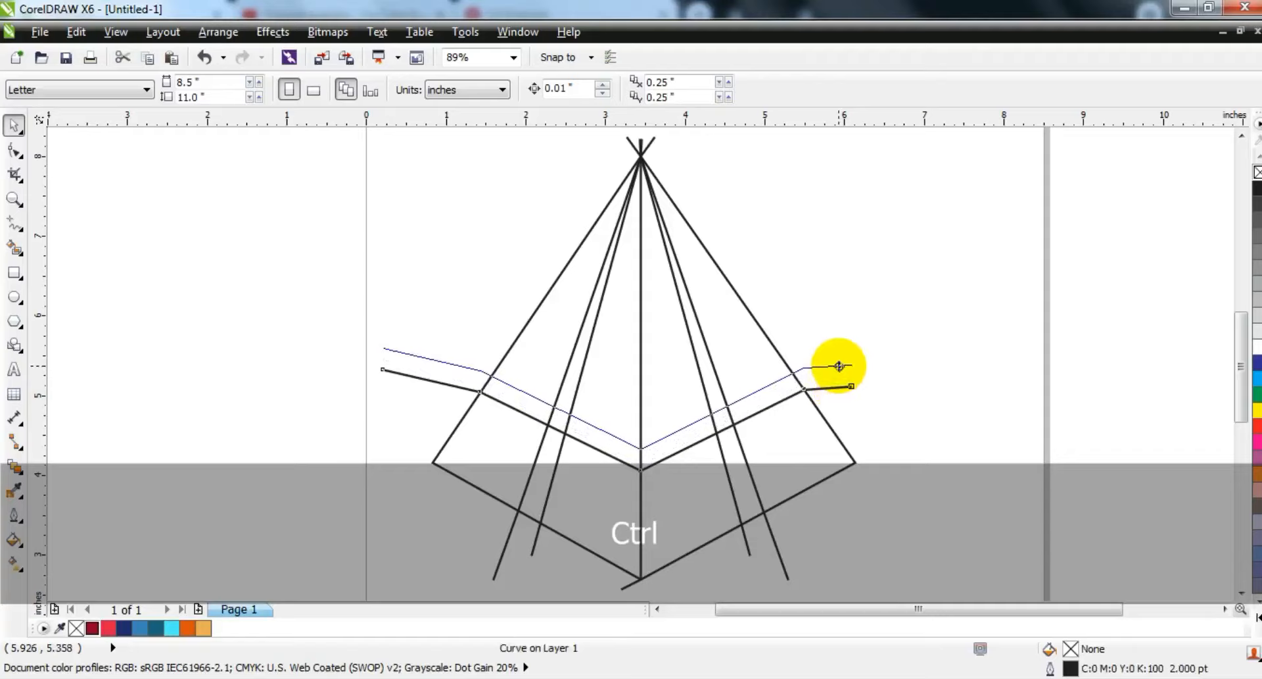
left_click_drag(839, 366, 839, 365)
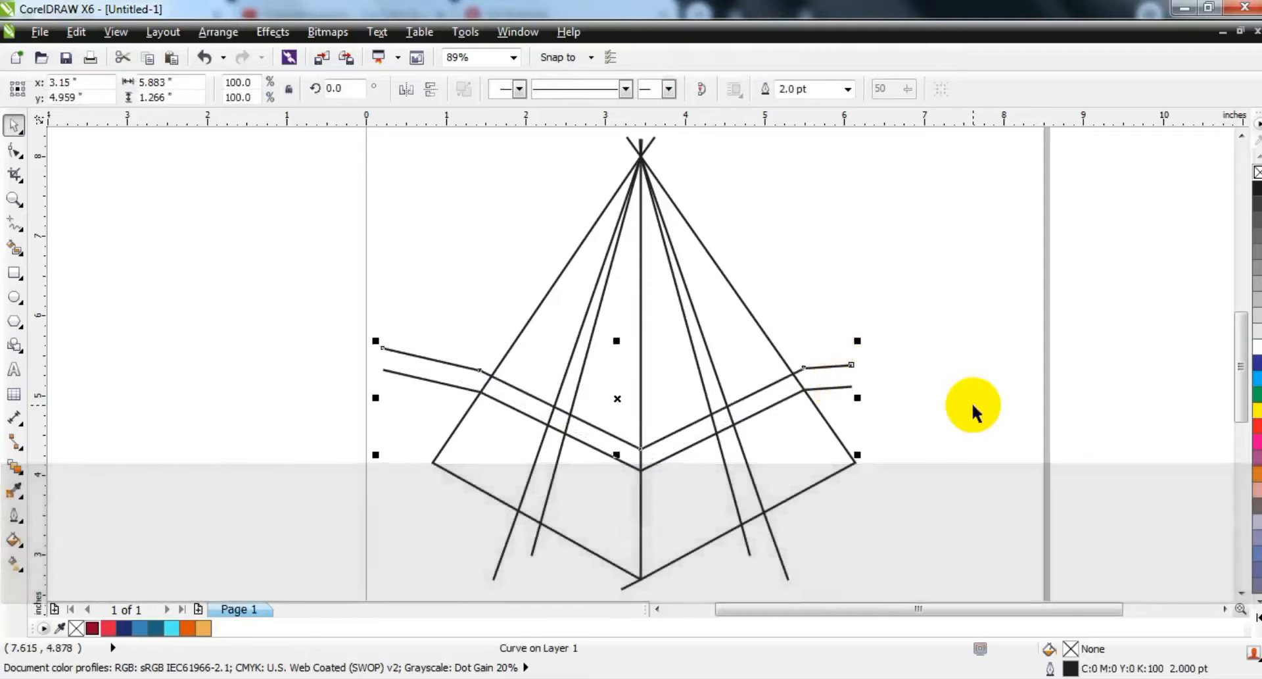
key("ctrl+z")
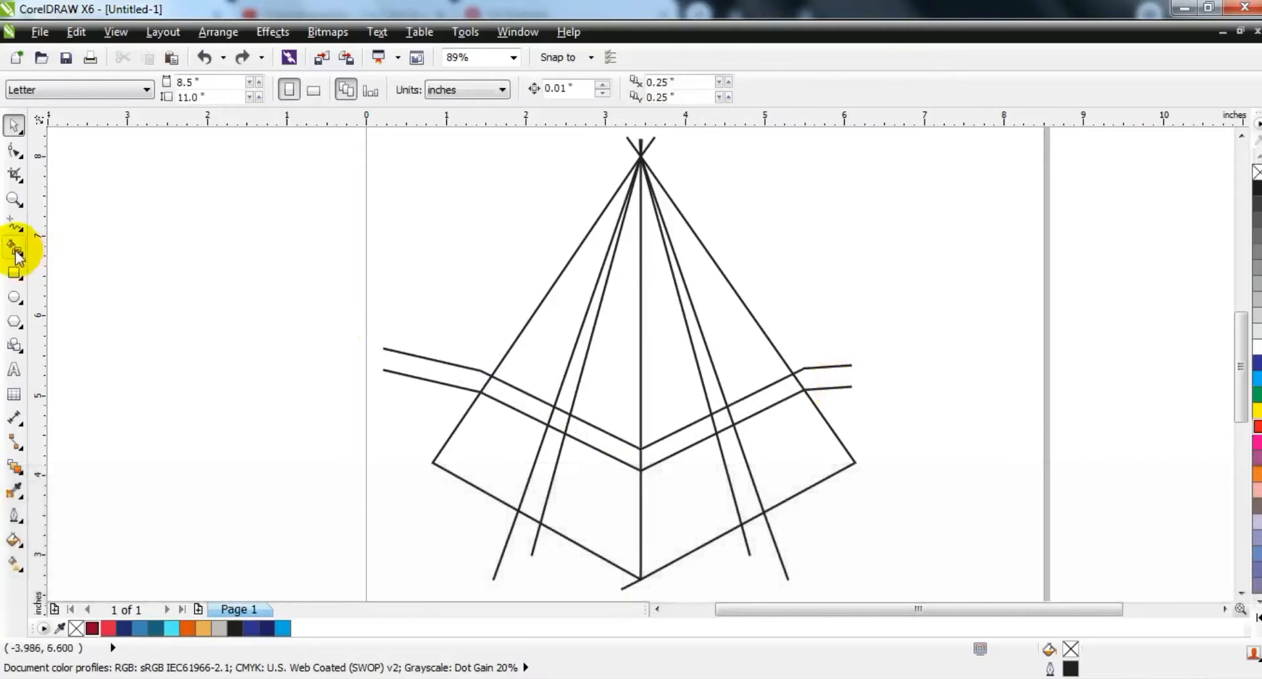
- Smart-fill every section of the kite's left half with 30% black and a 0.5 pt black outline
left_click(14, 250)
left_click(530, 399)
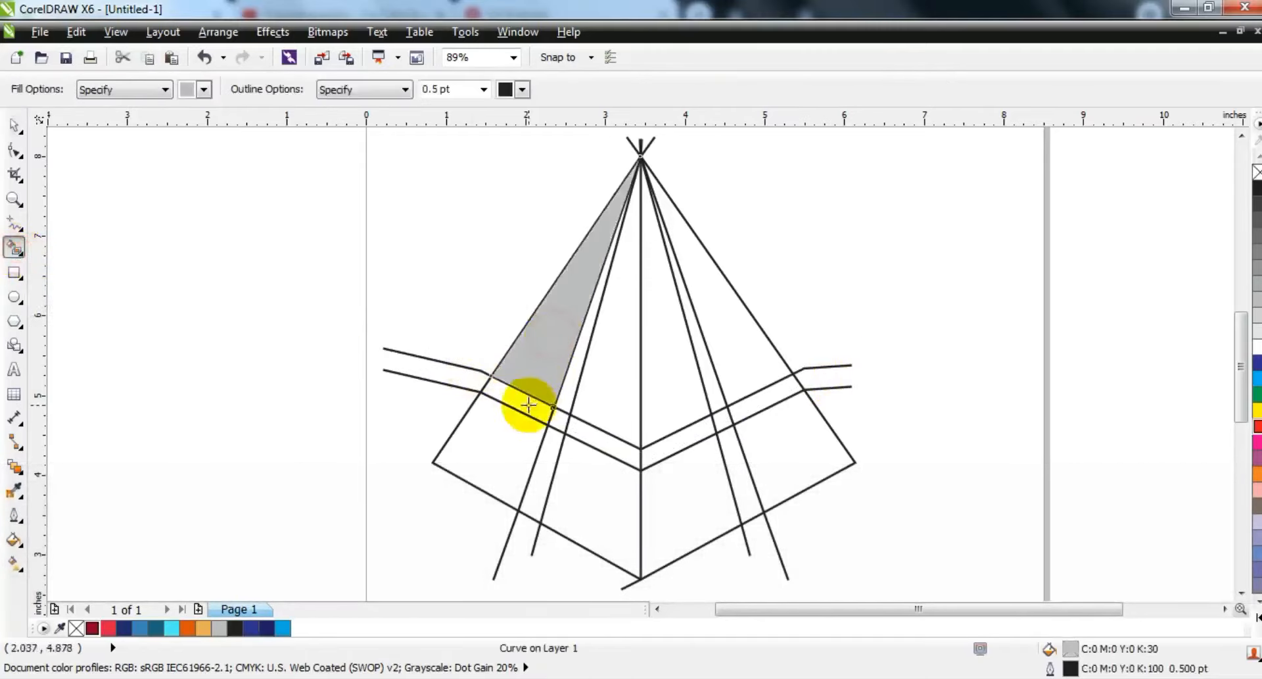
left_click(501, 438)
left_click(572, 361)
left_click(558, 415)
left_click(547, 455)
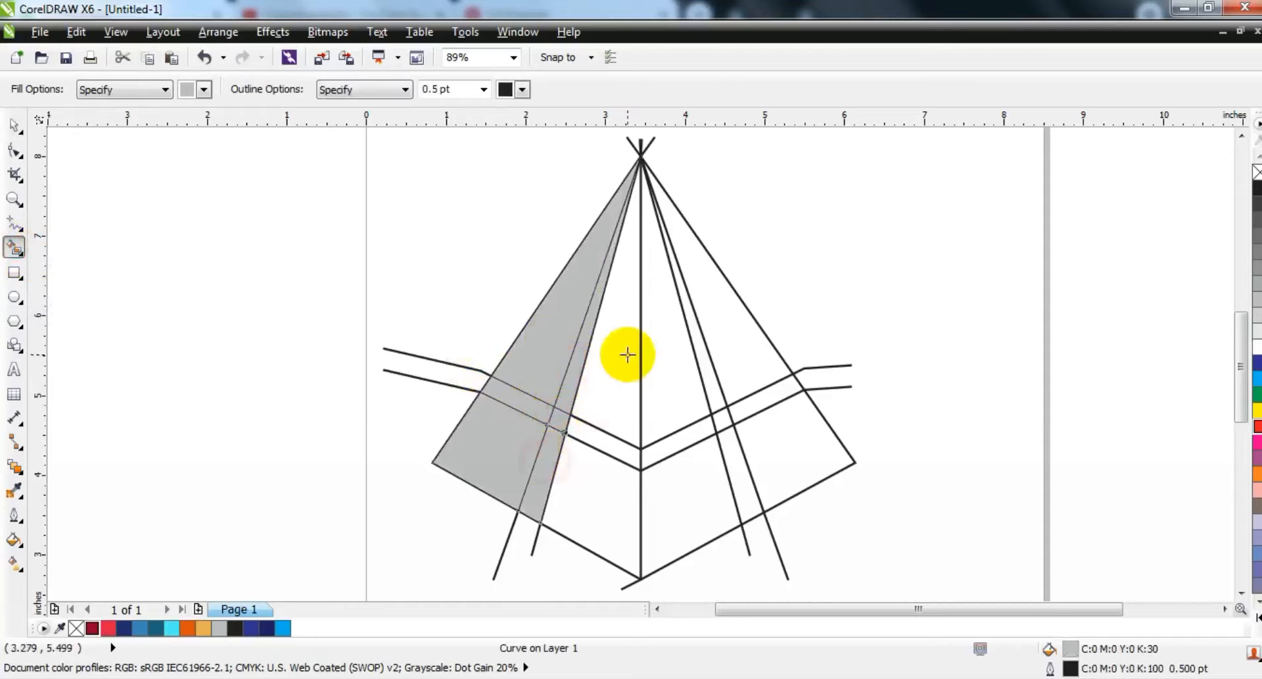
left_click(628, 356)
left_click(609, 442)
left_click(598, 489)
- Smart-fill every section of the kite's right half with the same 30% black and 0.5 pt outline
left_click(677, 366)
left_click(673, 438)
left_click(685, 482)
left_click(699, 368)
left_click(721, 427)
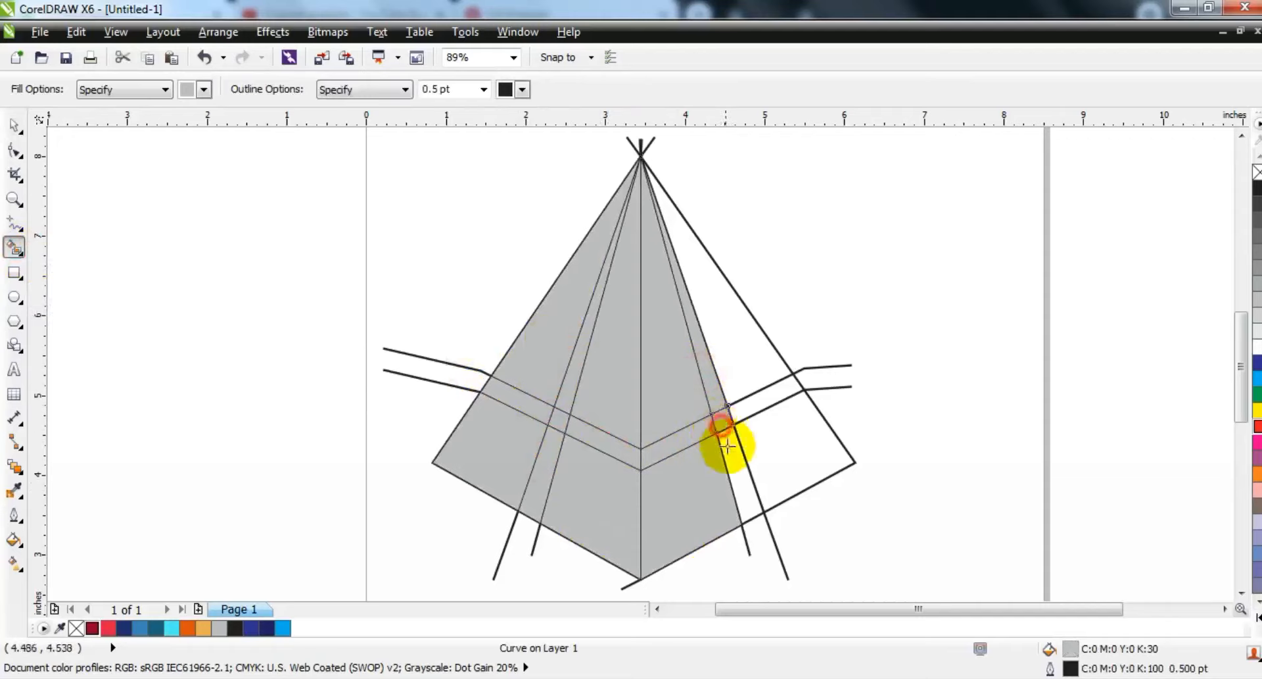
left_click(801, 432)
left_click(767, 395)
left_click(740, 358)
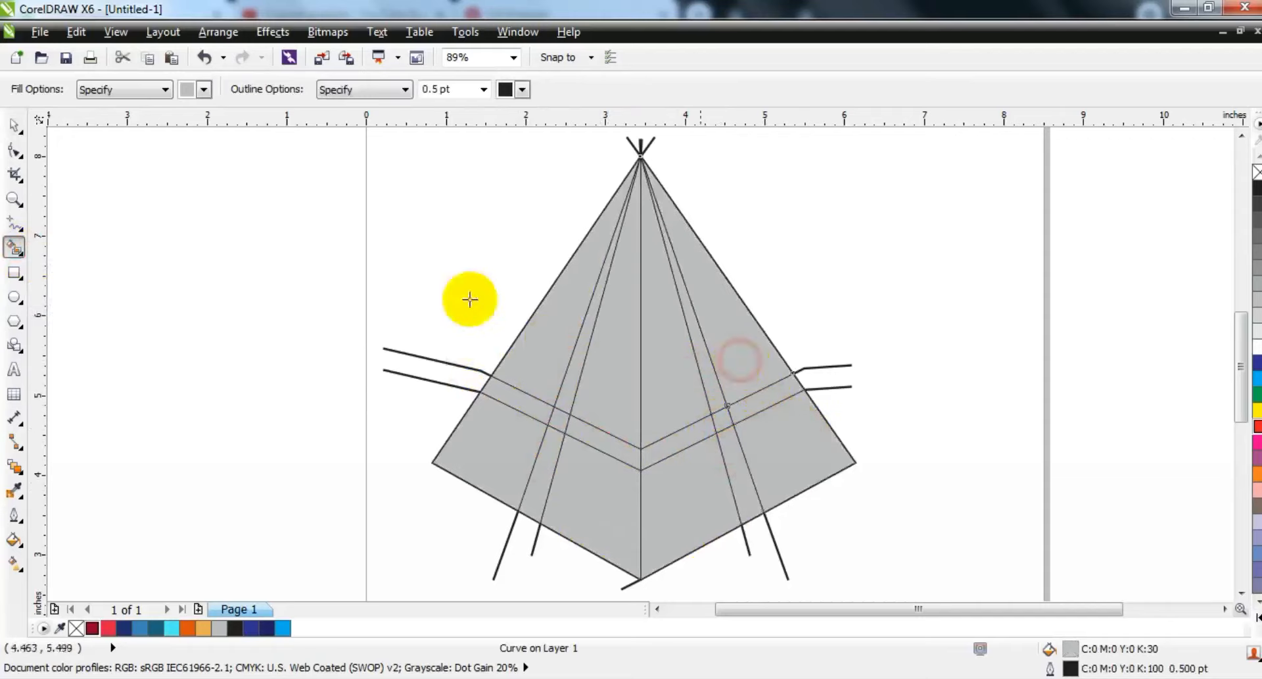
- Delete the slanted, V-shaped and vertical construction lines that stick out beyond the filled kite
left_click(14, 125)
left_click(646, 147)
key("Delete")
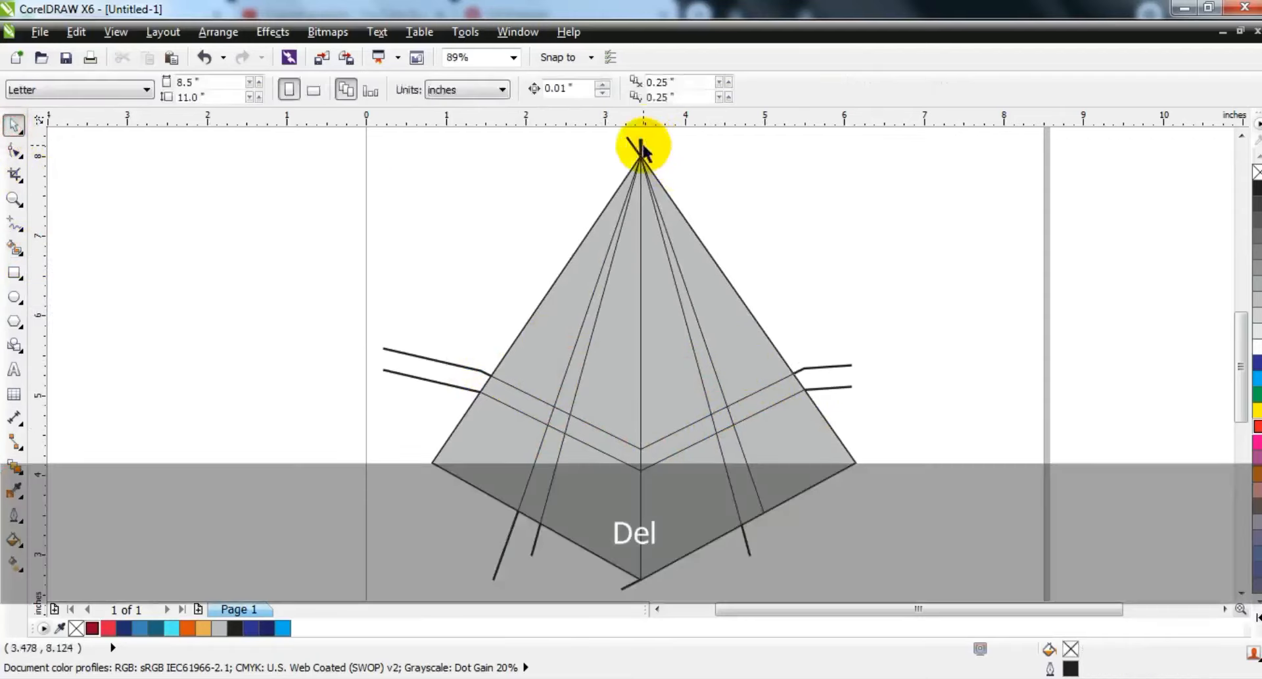
left_click(646, 145)
key("Delete")
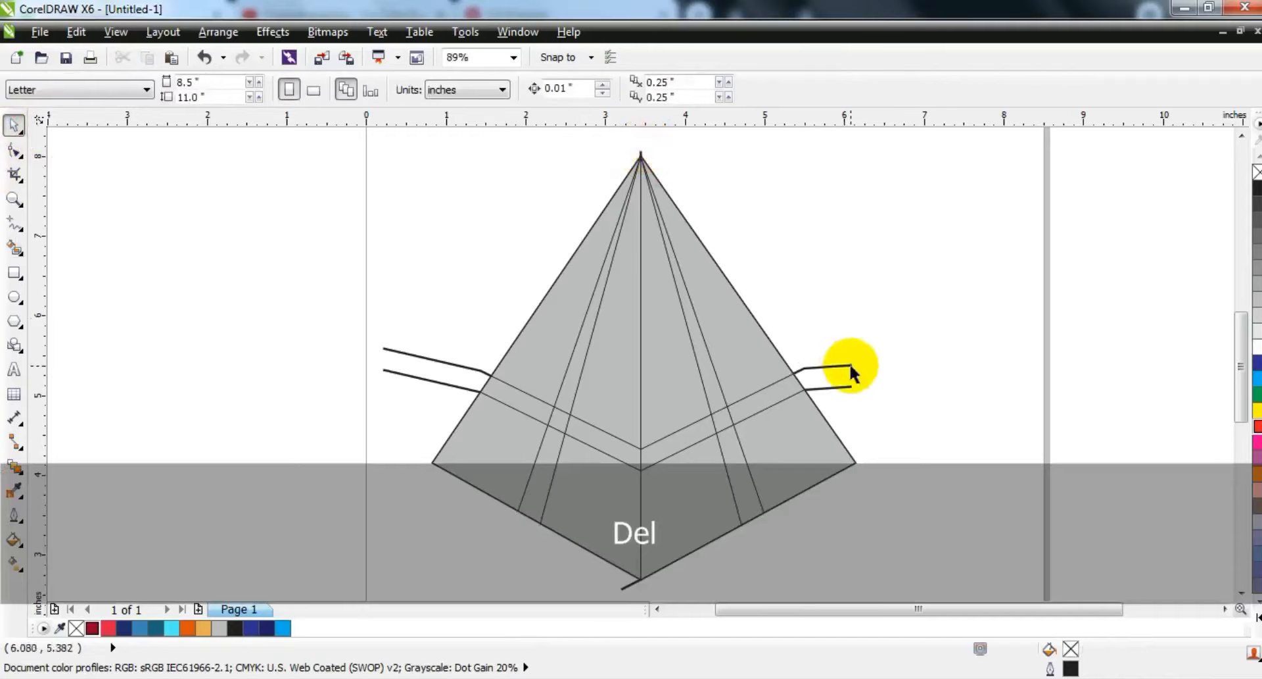
left_click(851, 367)
key("Delete")
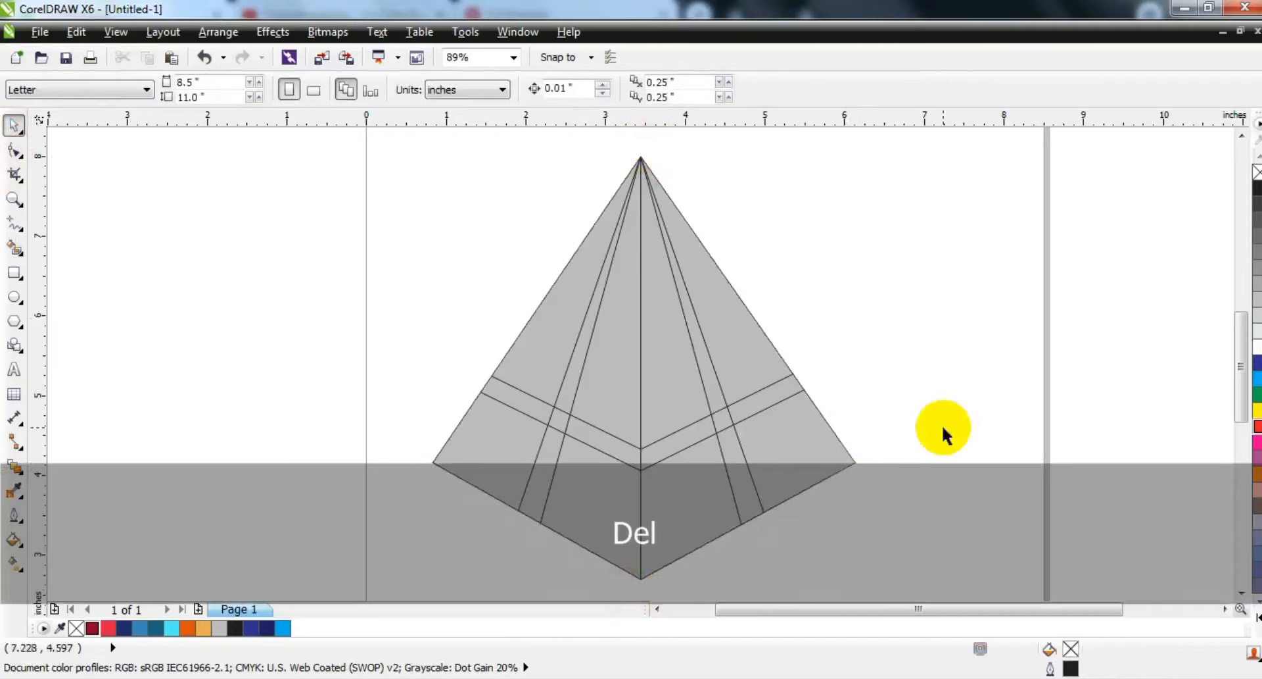
- Weld the three outermost sections on the kite's left side into one piece
left_click(518, 413)
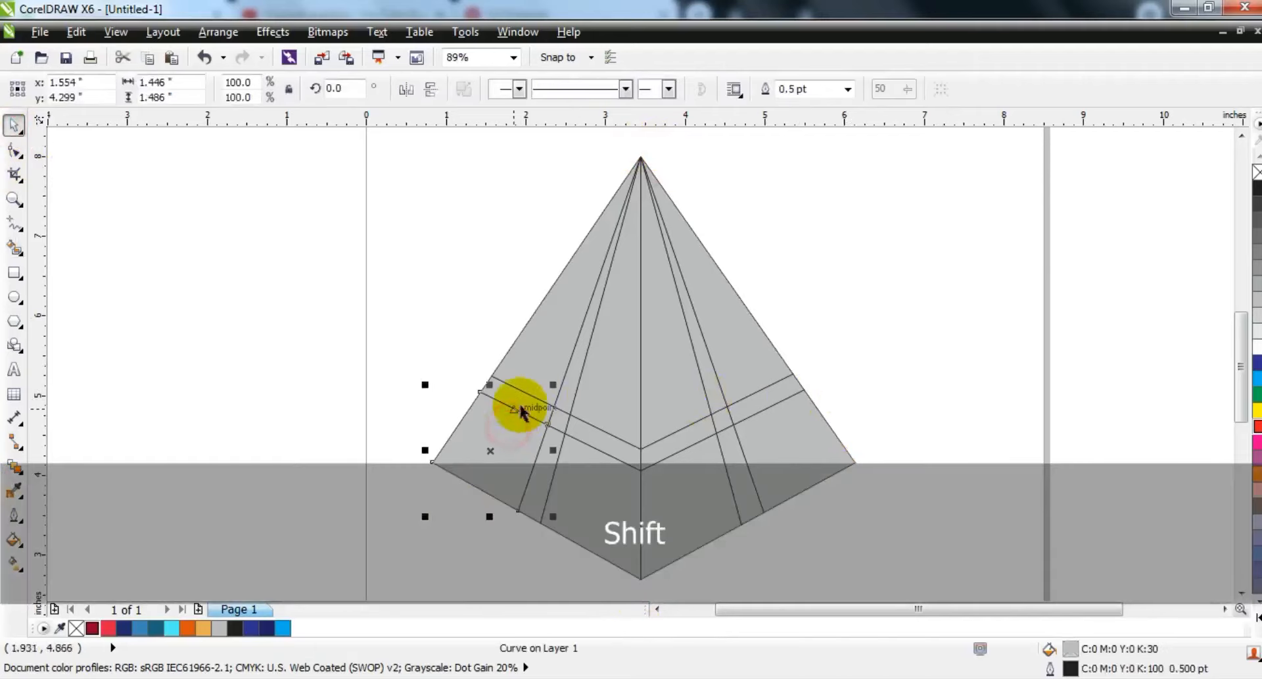
left_click(525, 399, "shift")
left_click(552, 332, "shift")
left_click(577, 89)
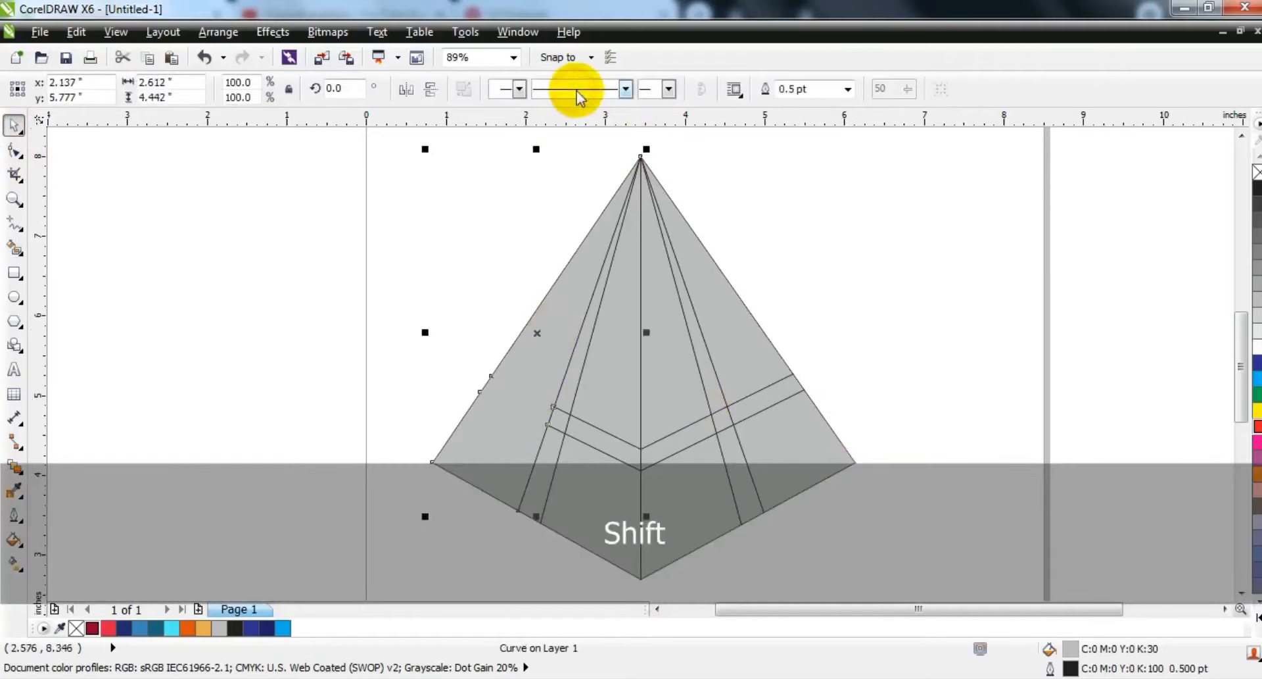
- Fill the welded left piece with a linear gradient from dark navy at the lower end to light blue towards the apex
left_click(267, 628)
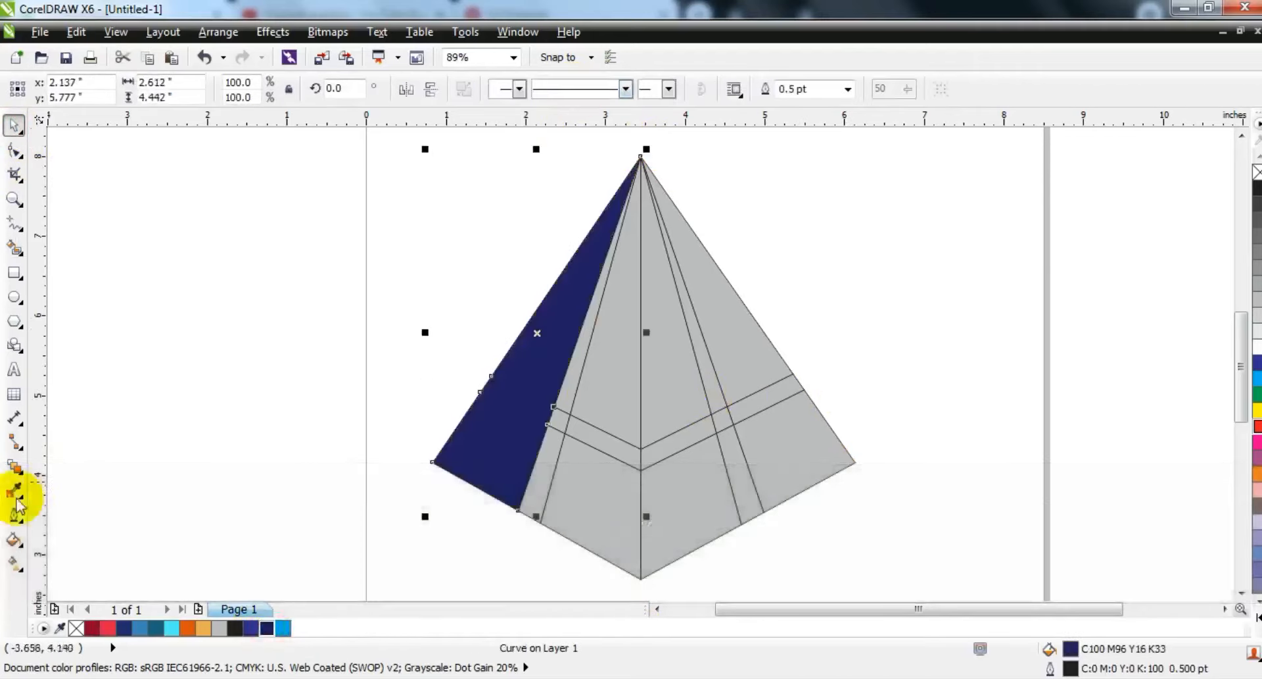
left_click(19, 563)
left_click_drag(490, 450, 584, 236)
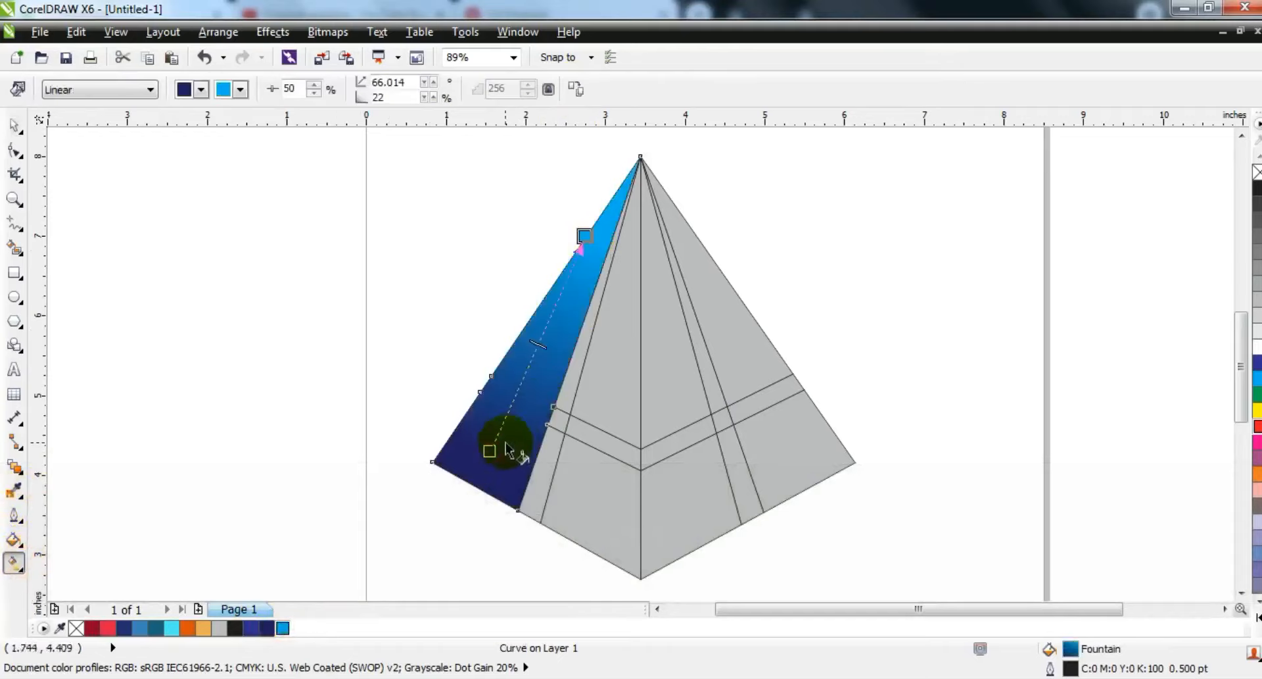
left_click_drag(493, 446, 509, 406)
left_click(16, 126)
left_click(169, 371)
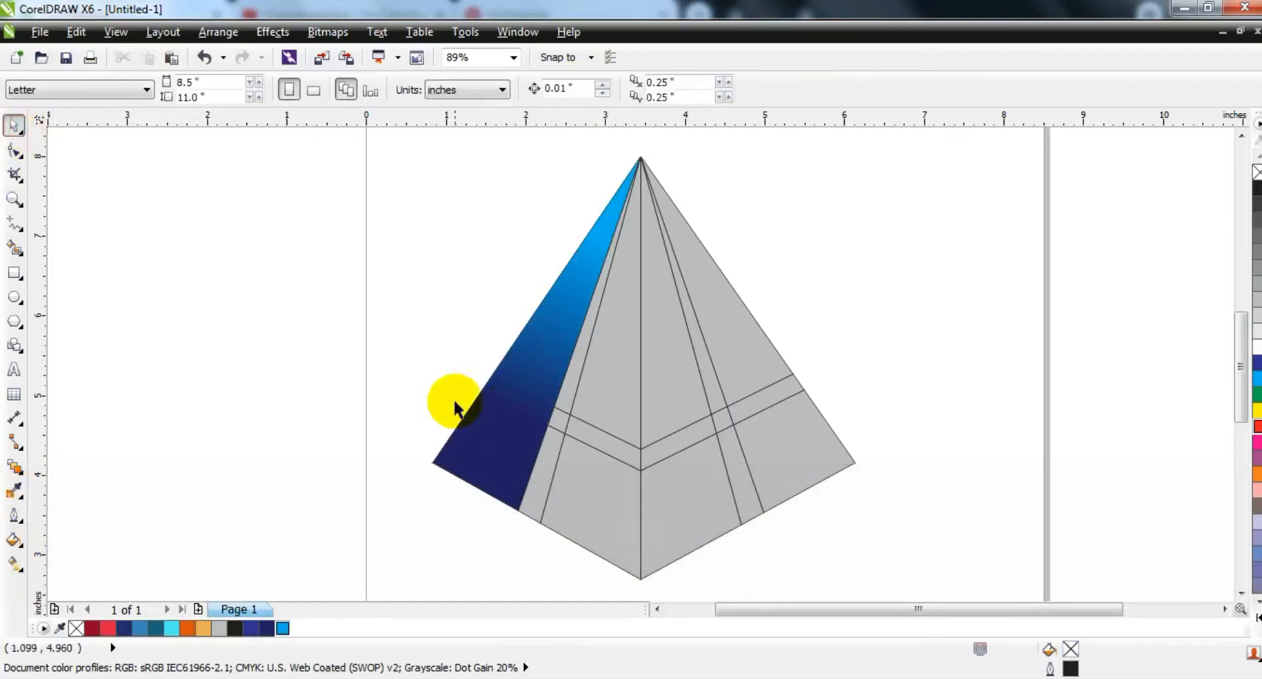
- Fill the narrow upper strip beside the blue piece with a linear gradient from dark navy to light blue at about 71°
left_click(567, 402)
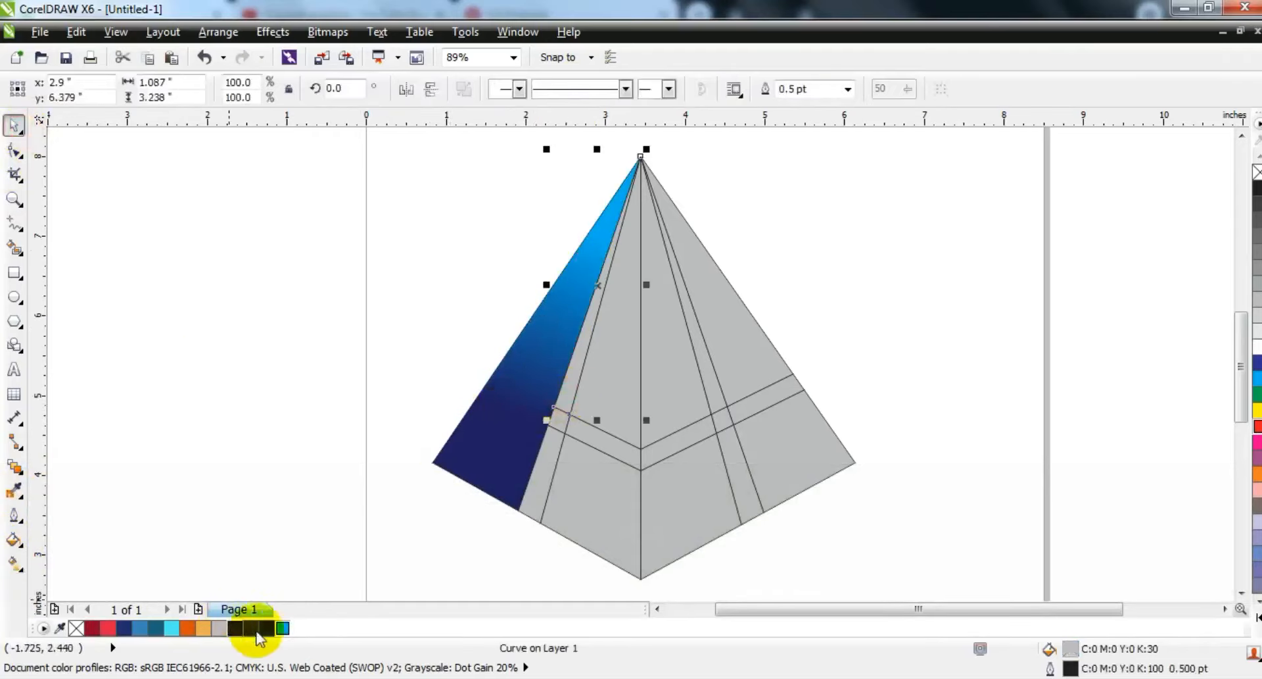
left_click(267, 628)
left_click(14, 564)
left_click_drag(589, 303, 615, 190)
left_click_drag(282, 629, 630, 184)
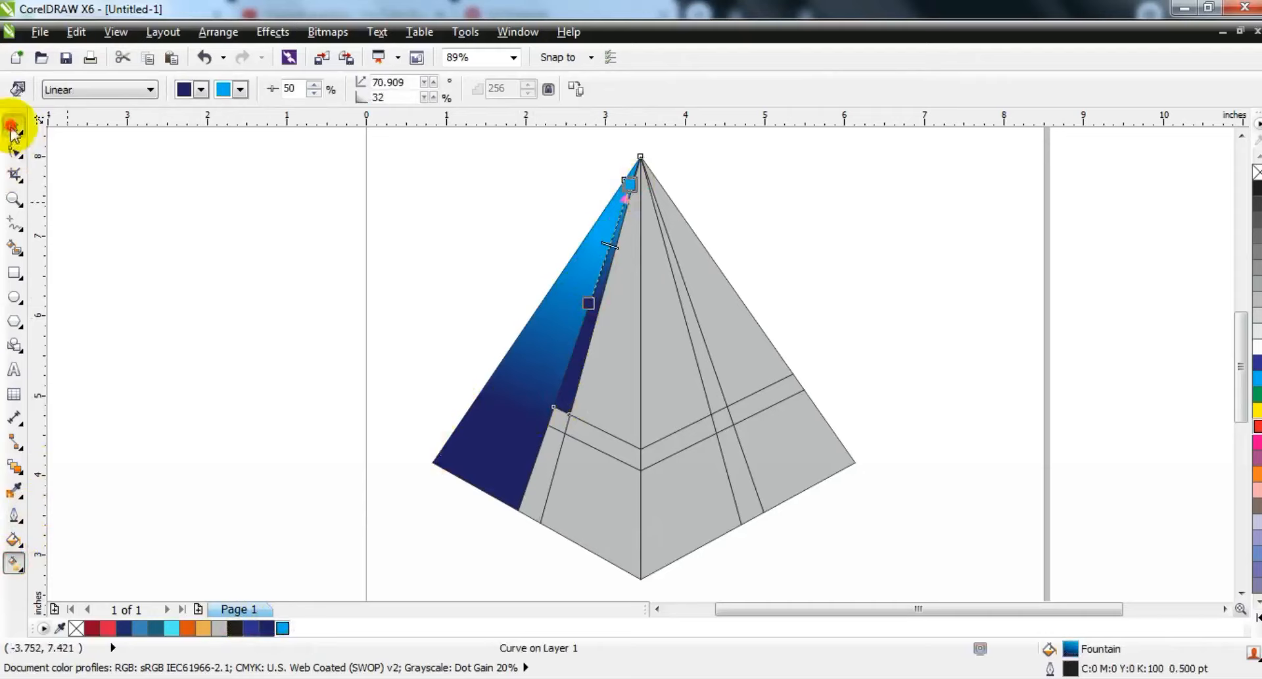
left_click(13, 125)
- Fill the upper section left of the centre line with a linear gradient from orange to yellow at about 38°
left_click(614, 389)
left_click(188, 628)
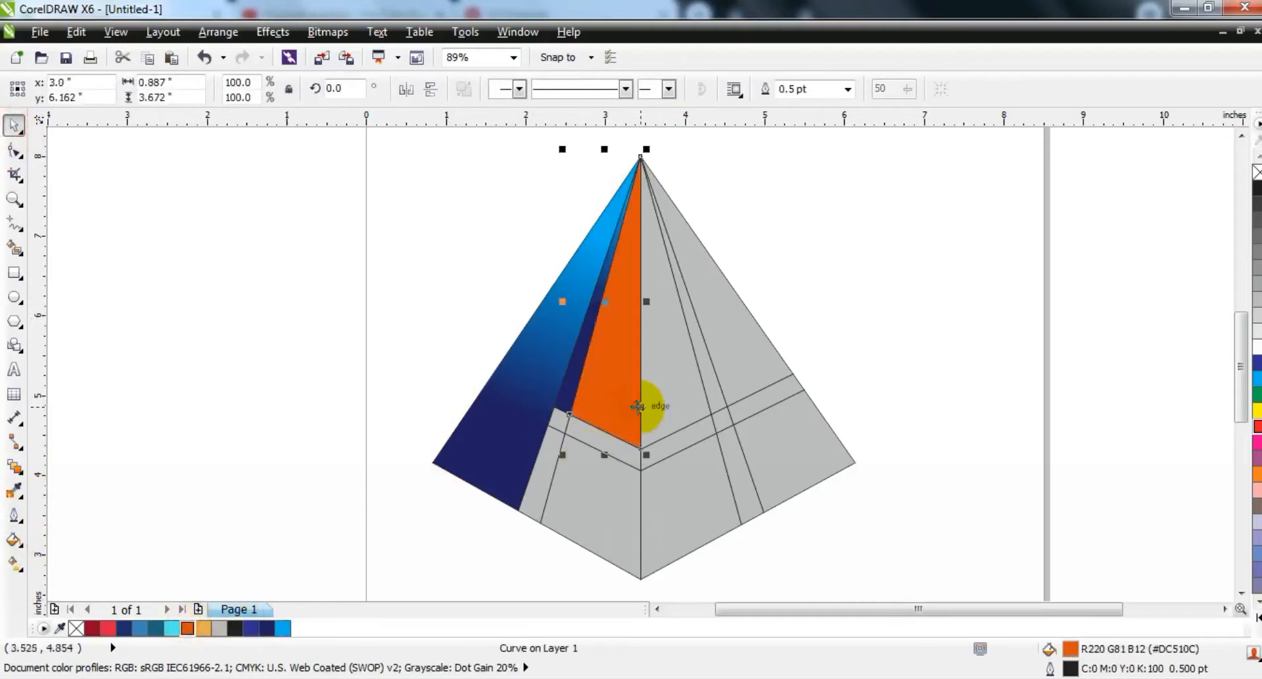
key("g")
left_click_drag(584, 405, 647, 355)
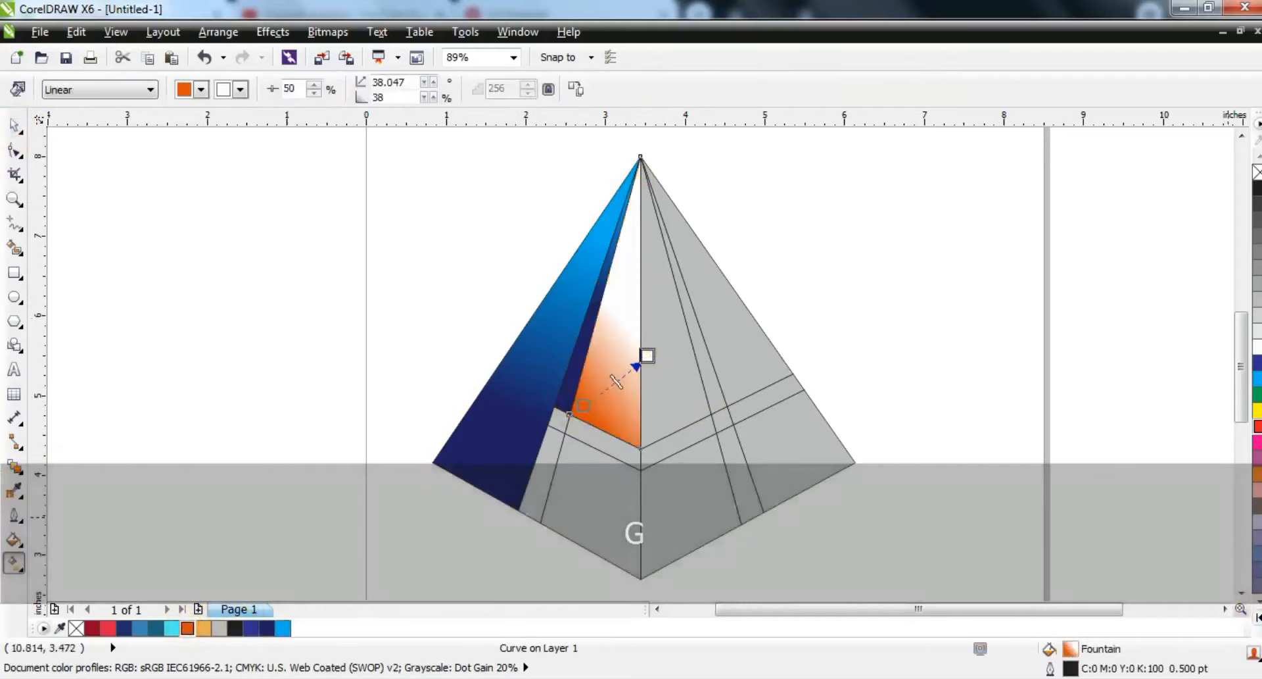
left_click(1257, 617)
left_click_drag(1237, 155, 648, 355)
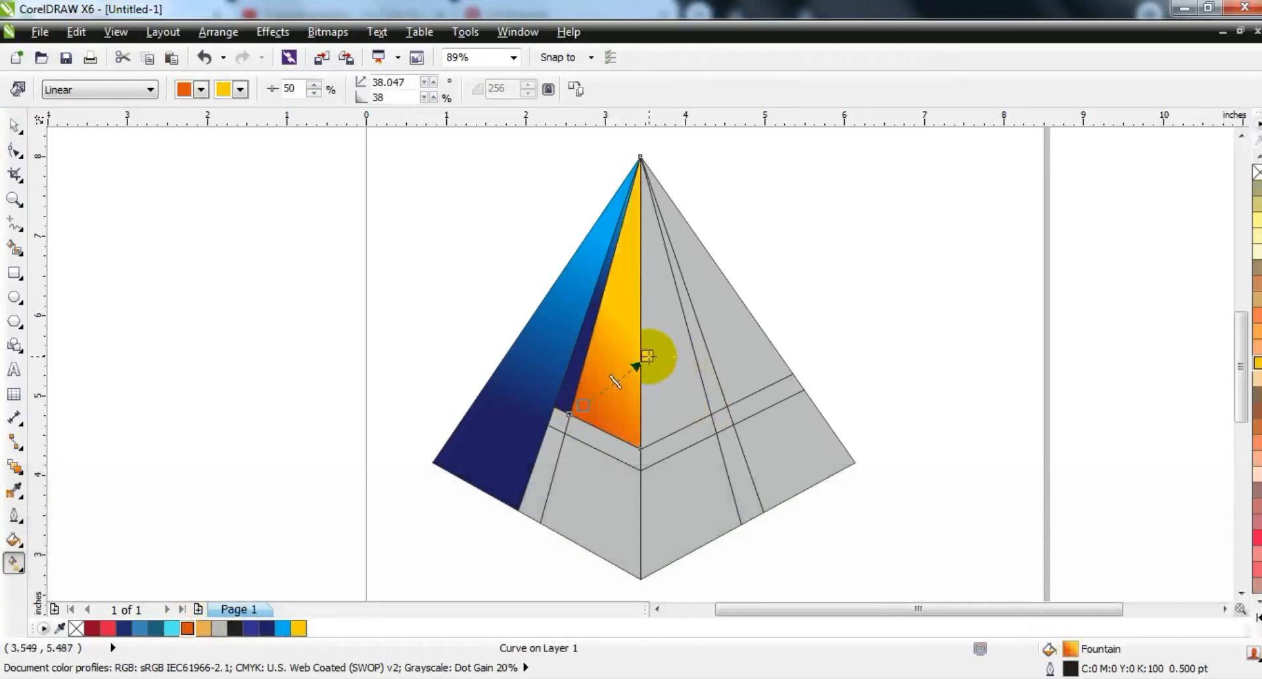
- Fill the upper section right of the centre line with a vertical gradient from orange above to yellow below
left_click(586, 361)
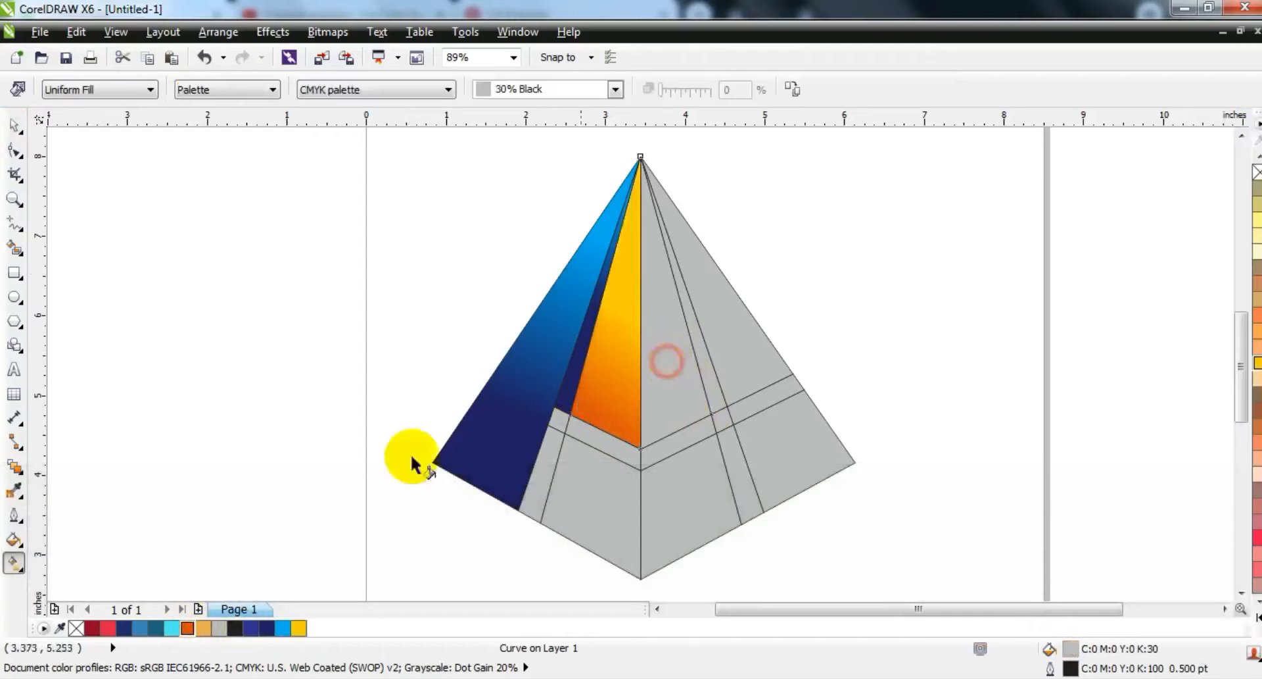
left_click_drag(188, 633, 692, 286)
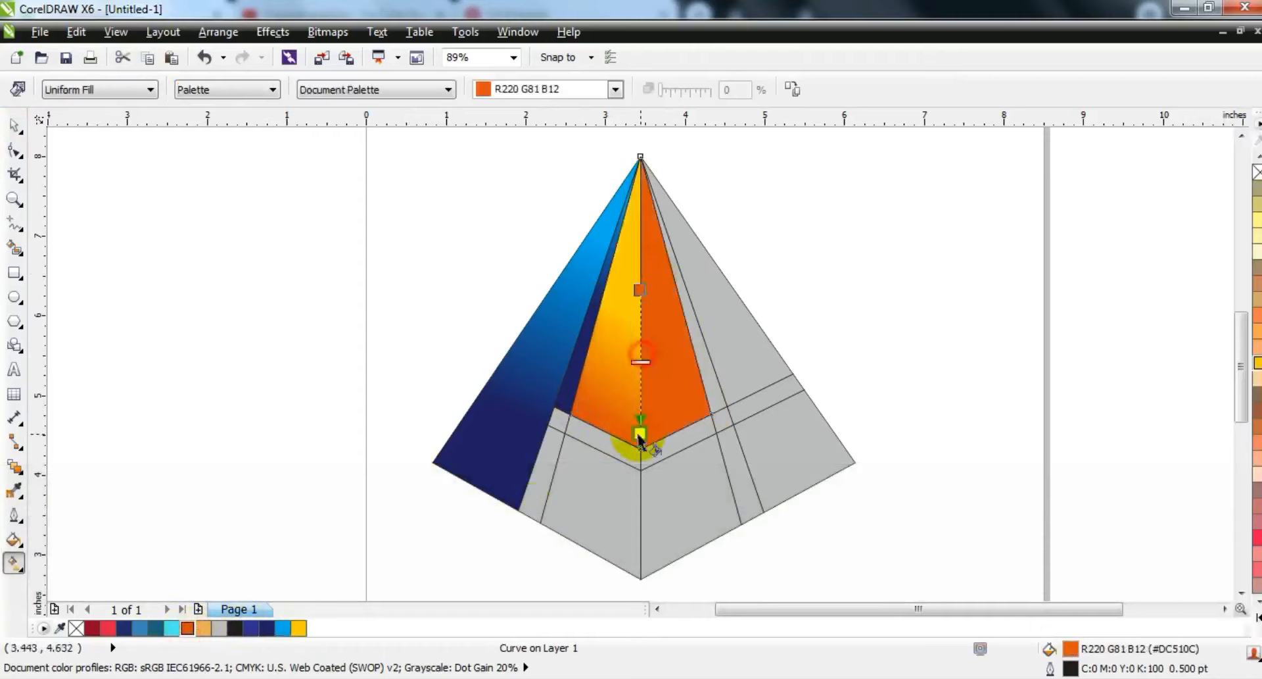
left_click_drag(639, 439, 640, 435)
left_click_drag(299, 630, 640, 435)
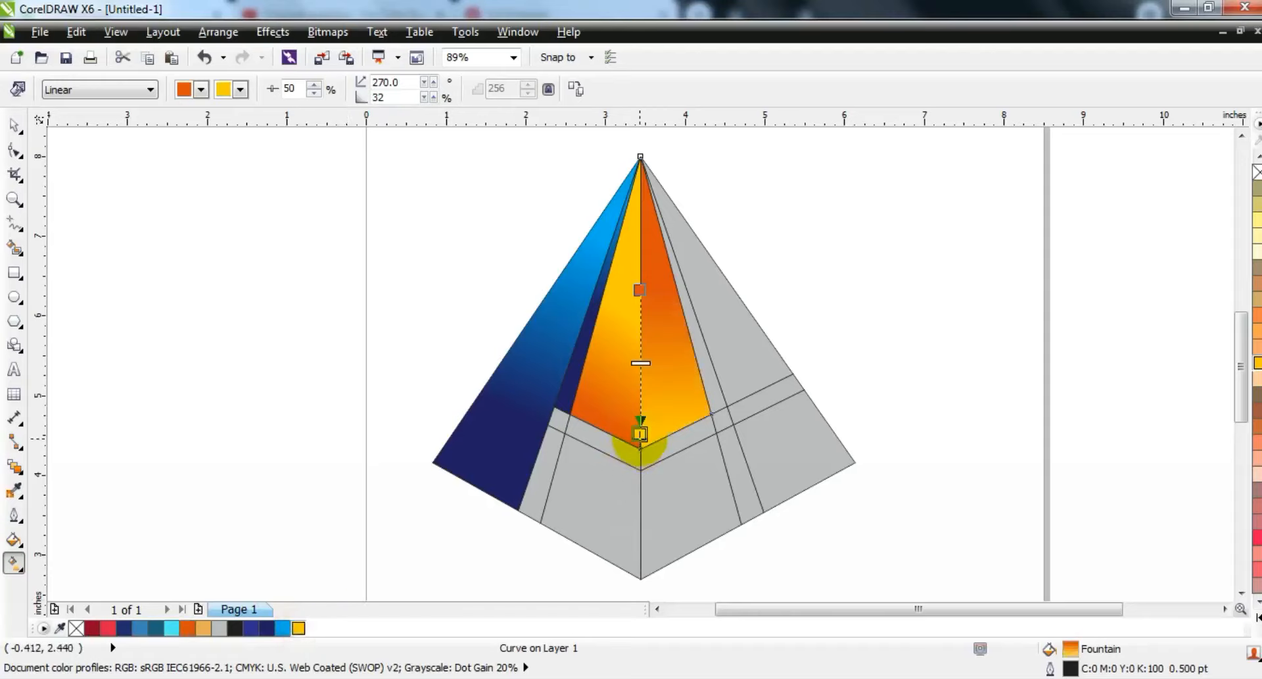
left_click(14, 129)
left_click(186, 253)
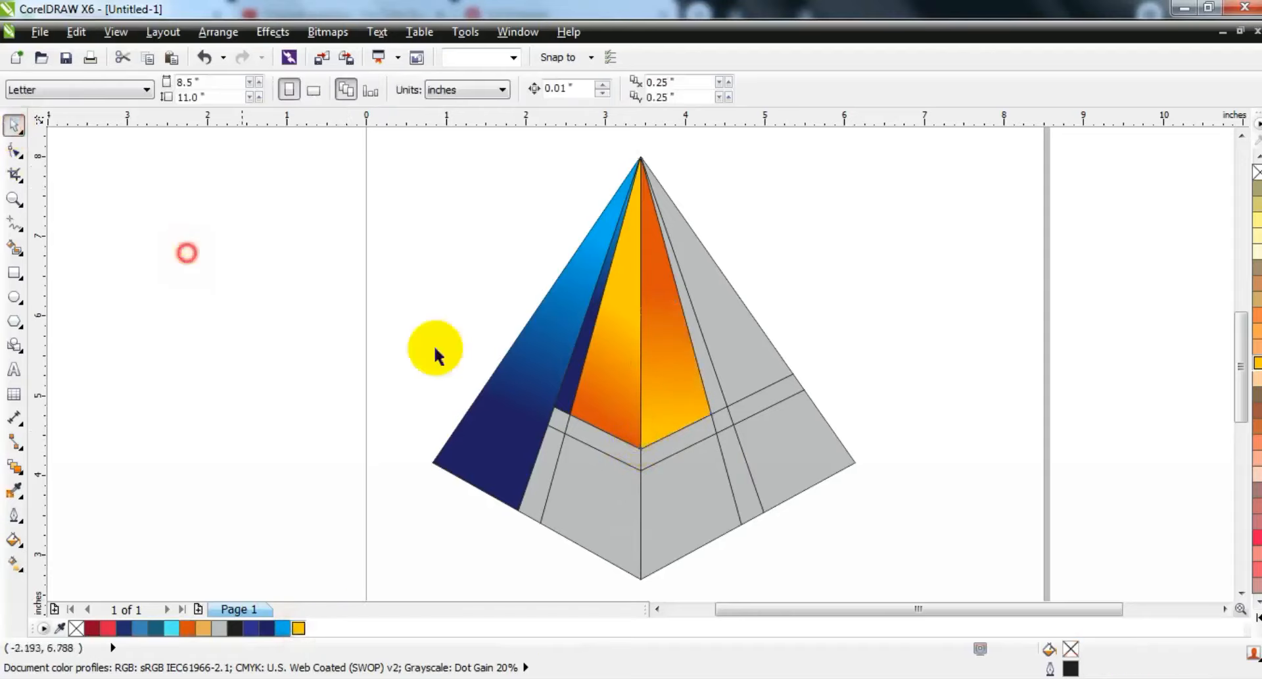
- Fill the outer upper-right section with a linear gradient from dark red near the apex to bright red at its lower edge
left_click(750, 350)
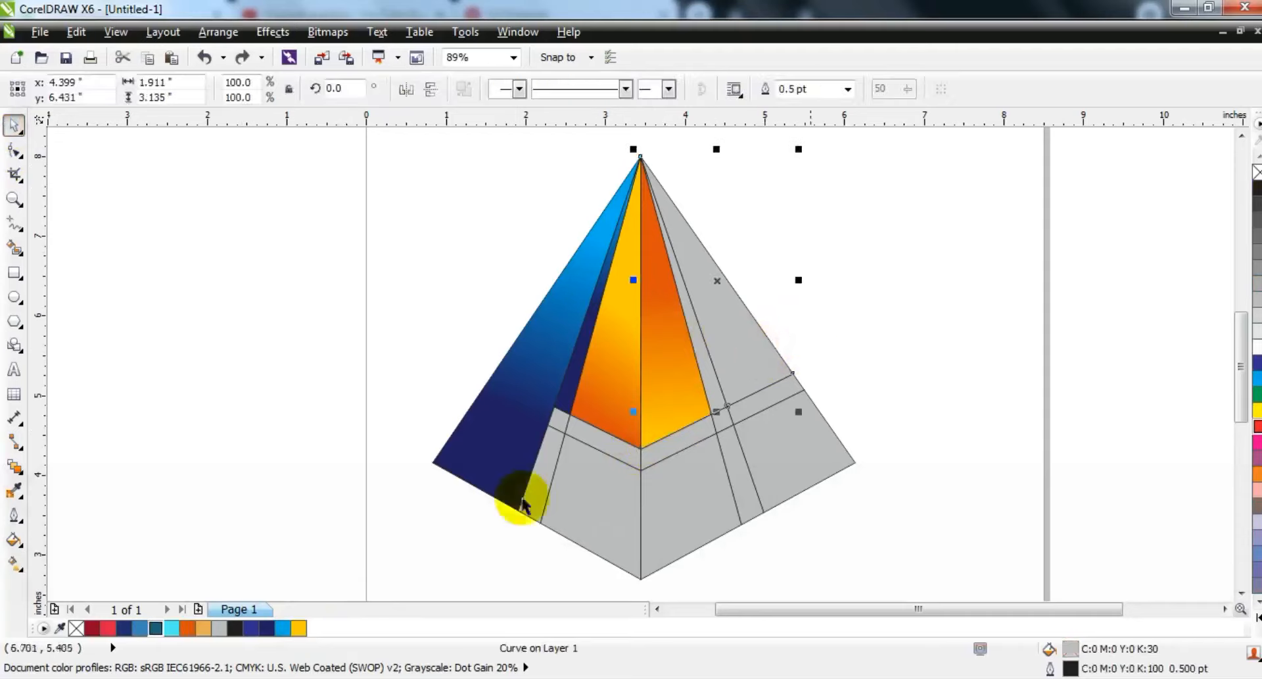
left_click(92, 628)
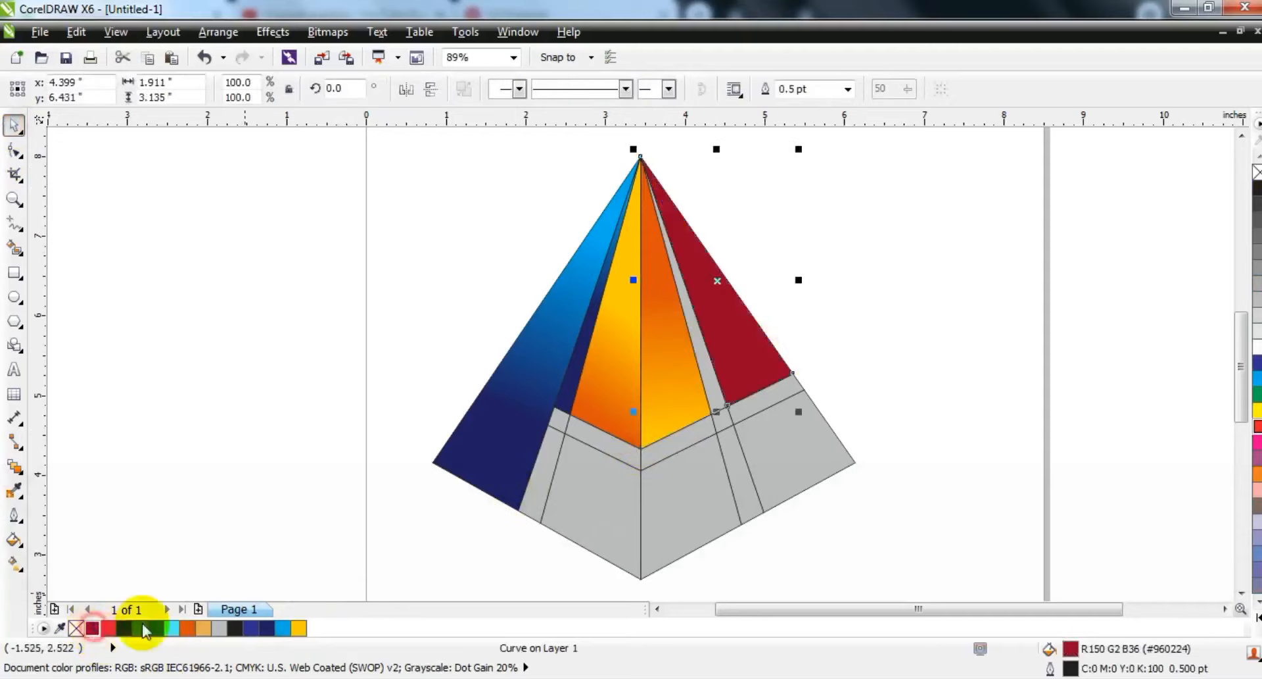
left_click(15, 561)
left_click_drag(710, 346, 710, 346)
left_click_drag(1252, 427, 713, 343)
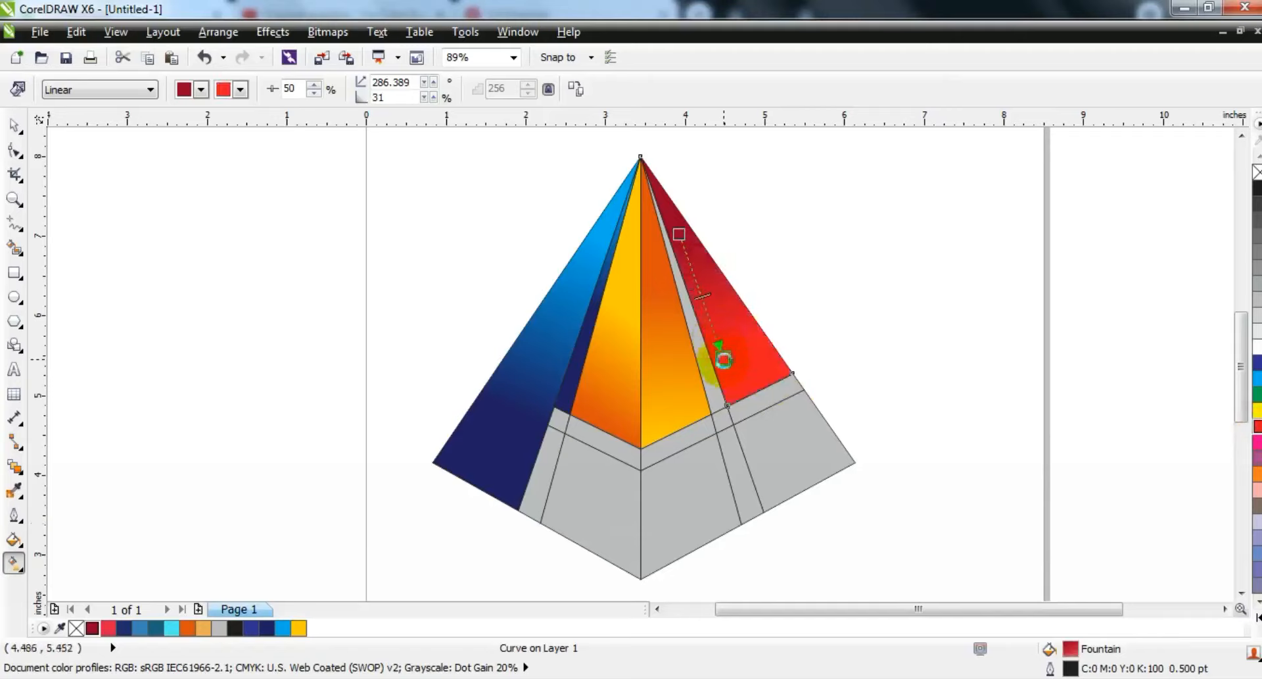
- Fill the narrow strip between the orange and red sections with solid dark red, R150 G2 B36
left_click(709, 402)
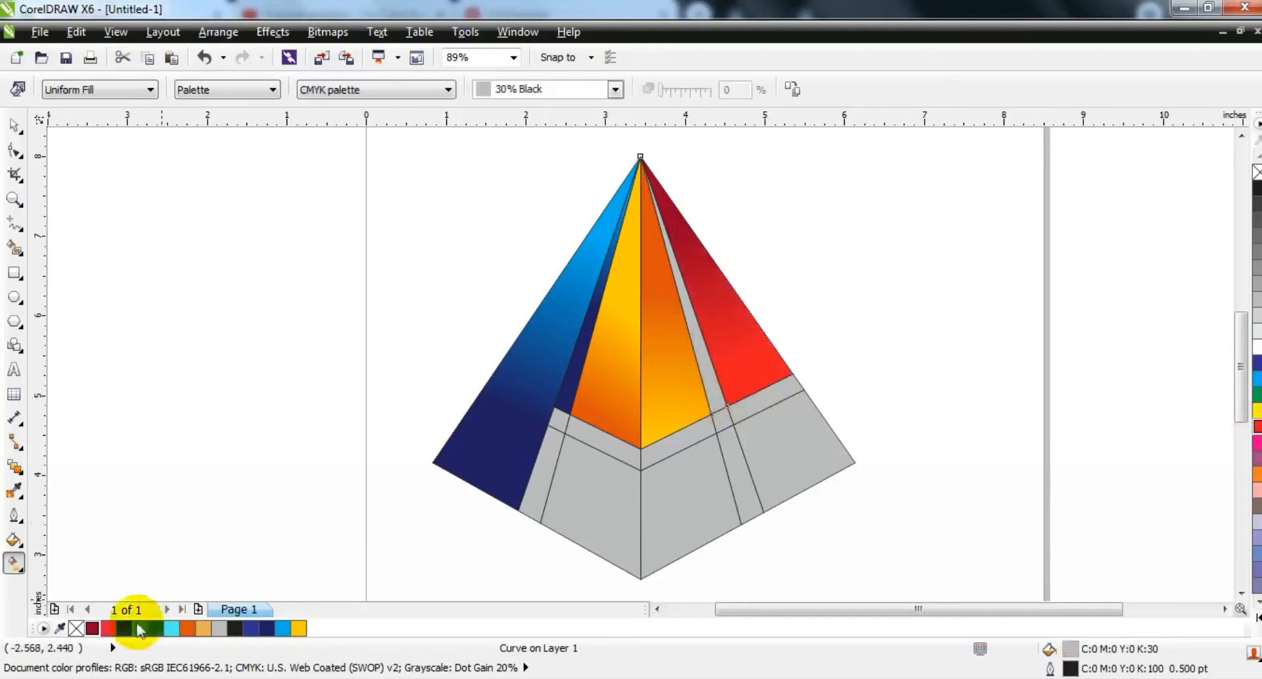
left_click(93, 628)
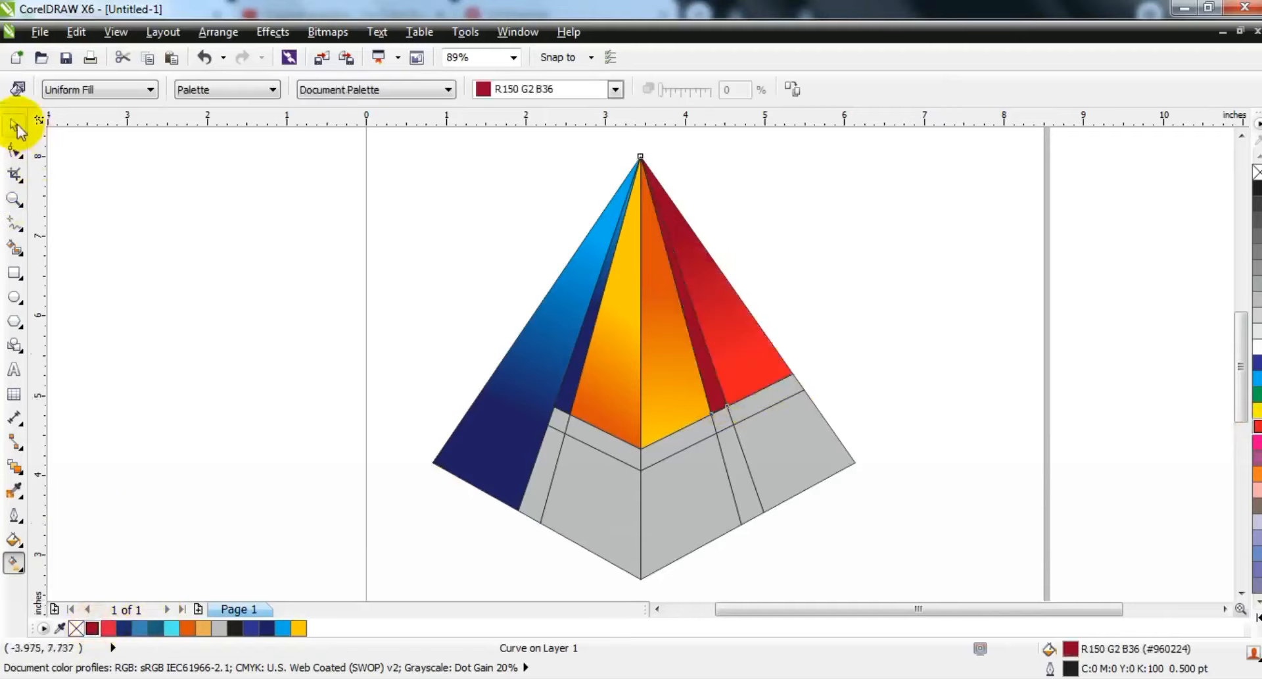
left_click(15, 124)
left_click(987, 450)
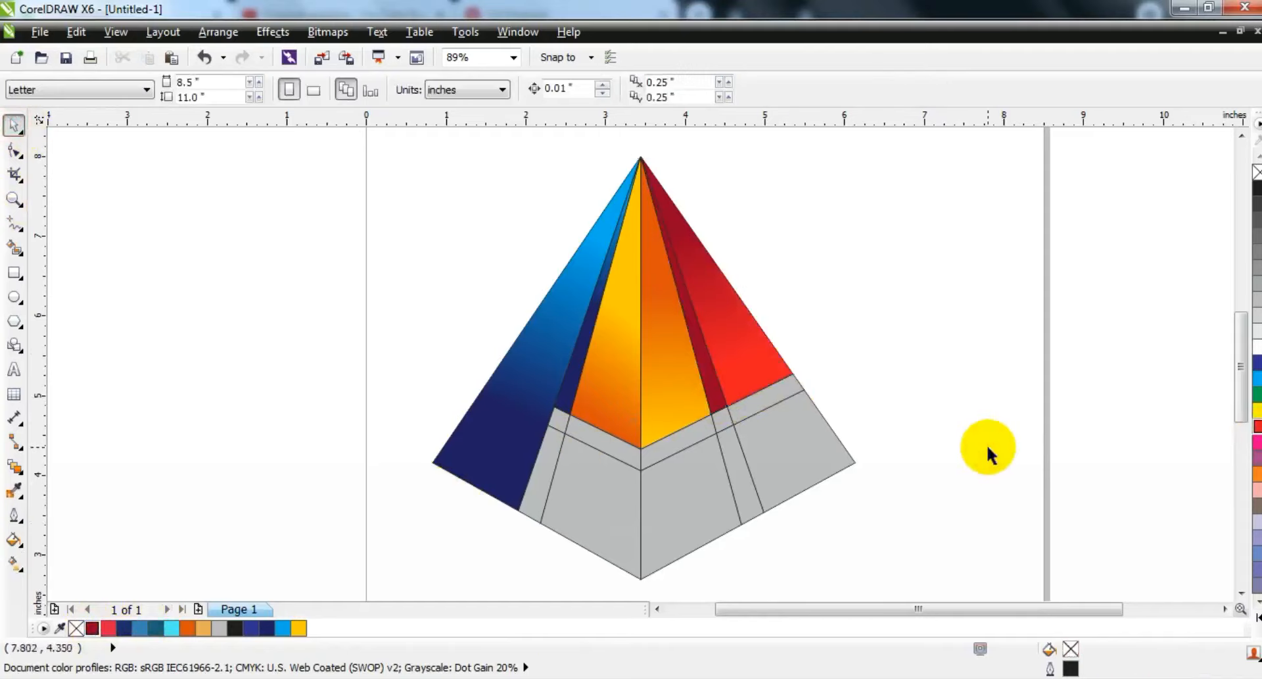
- Weld the grey strip beneath the outer red section to it so it takes on the red gradient
left_click(745, 420)
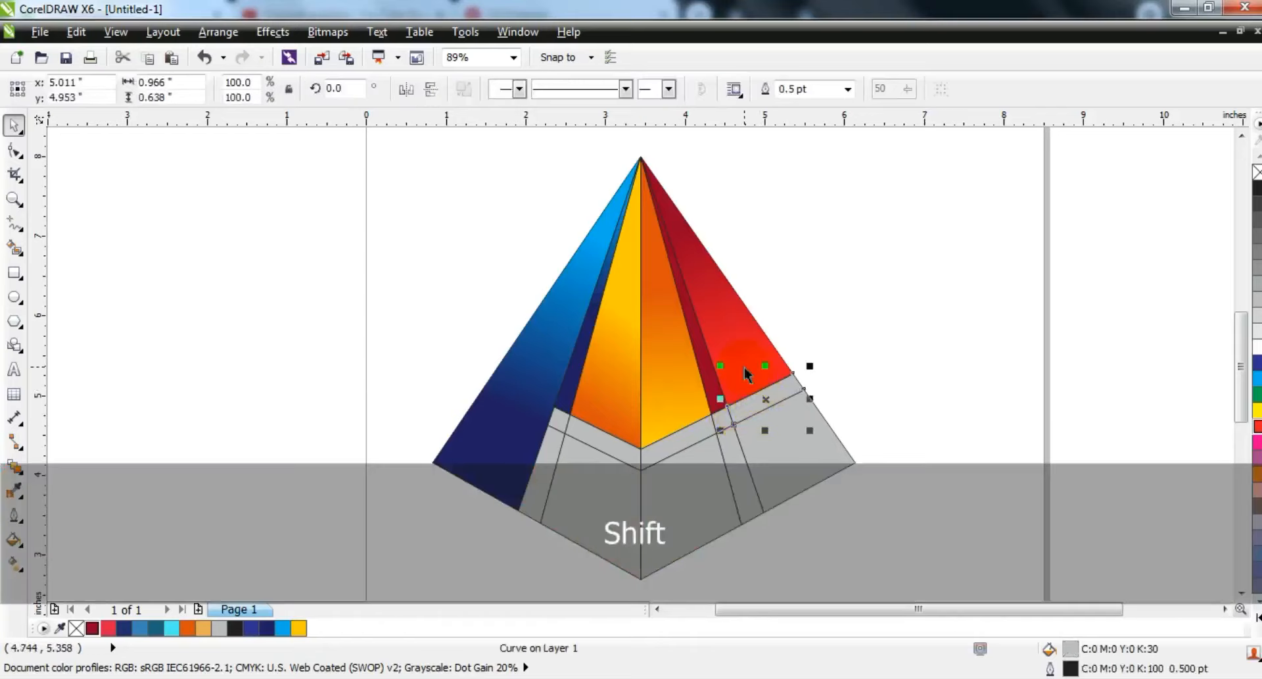
left_click(751, 393, "shift")
left_click(583, 93)
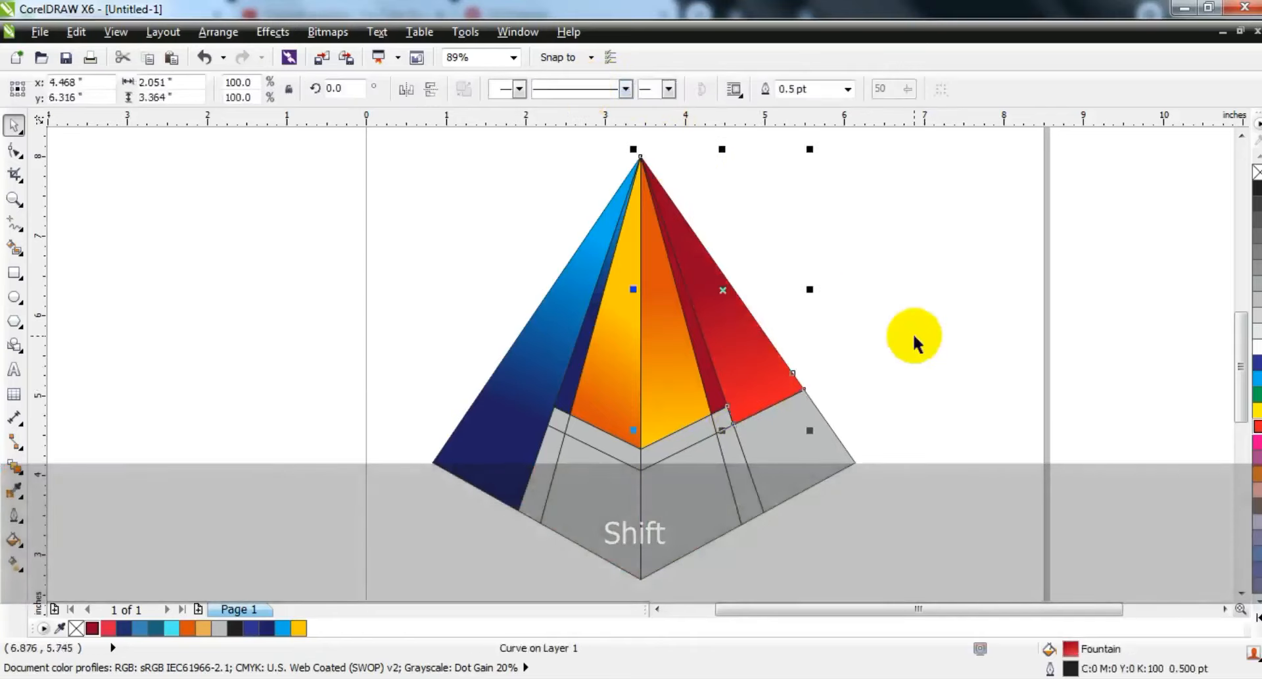
left_click(916, 338)
- Weld the three lower-right grey base sections into one piece
left_click(679, 506)
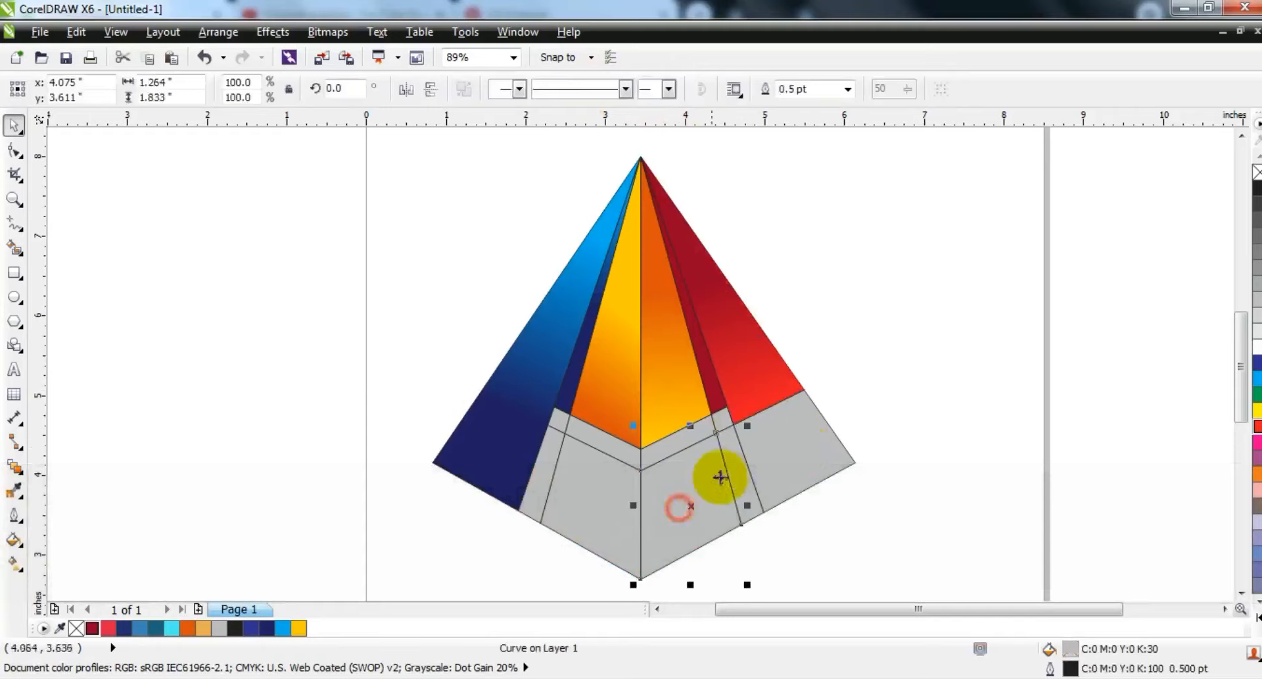
left_click(737, 467, "shift")
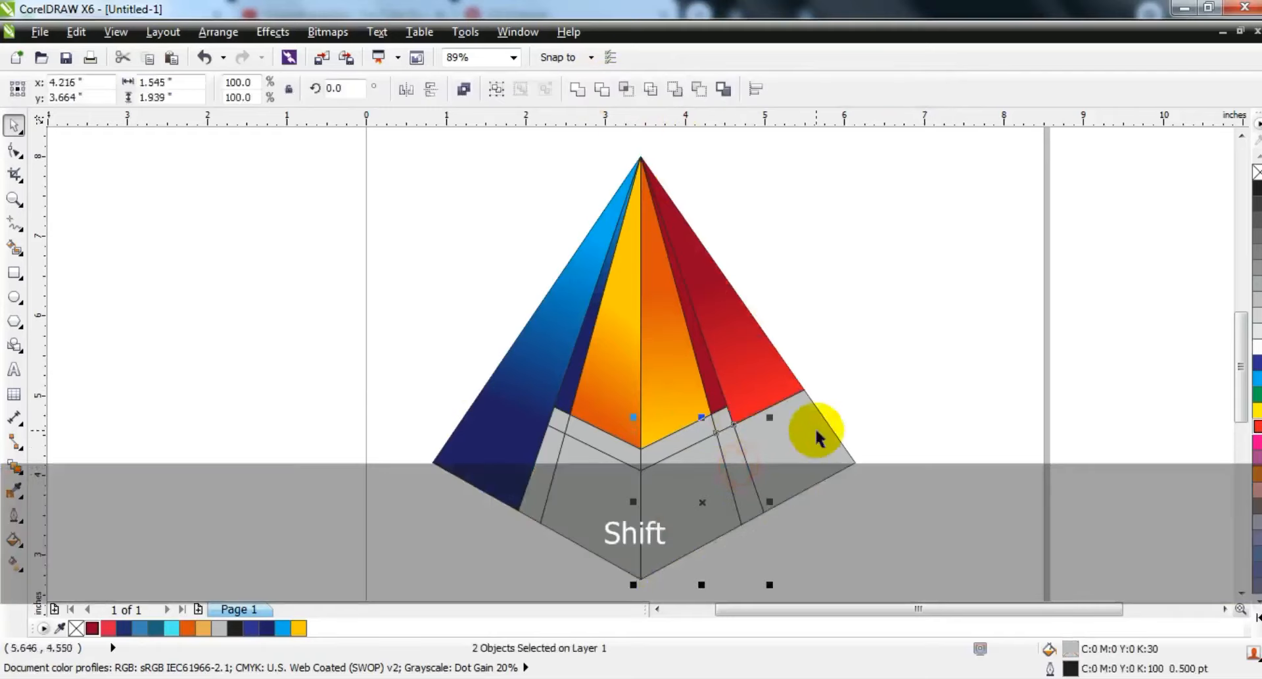
left_click(581, 90)
- Fill the right base piece with a linear gradient from dark teal at the centre line to cyan at the outer corner
left_click(139, 628)
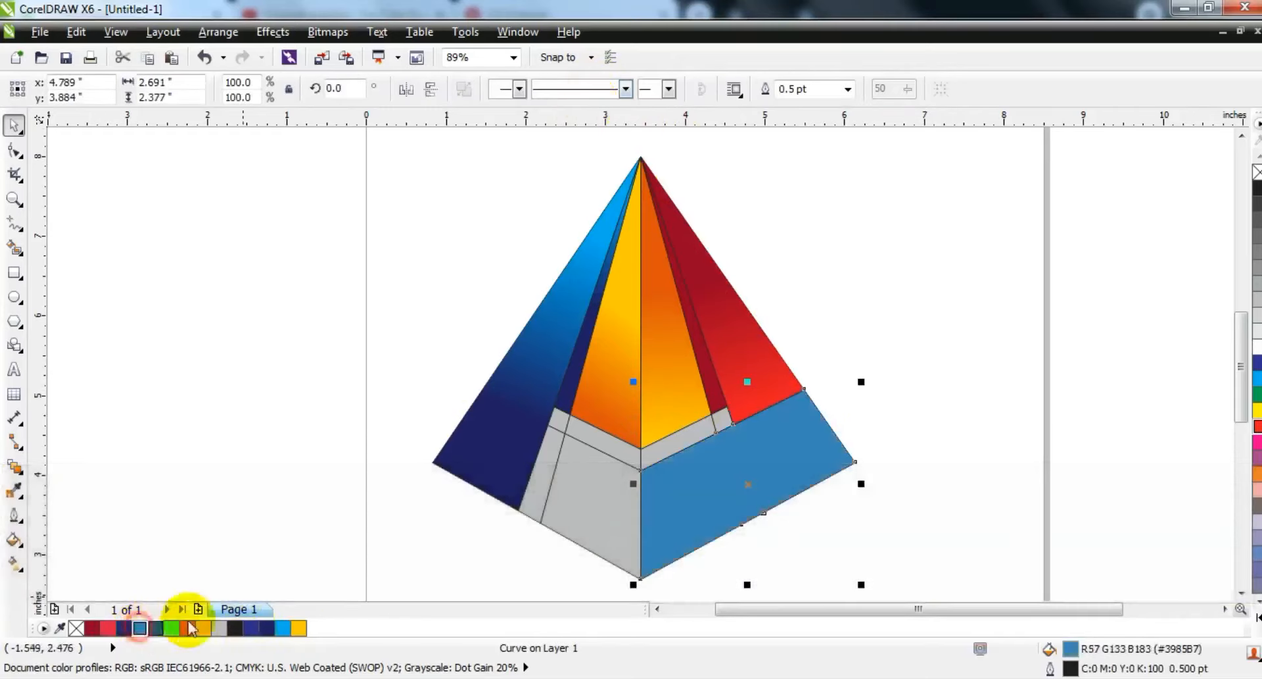
left_click(18, 564)
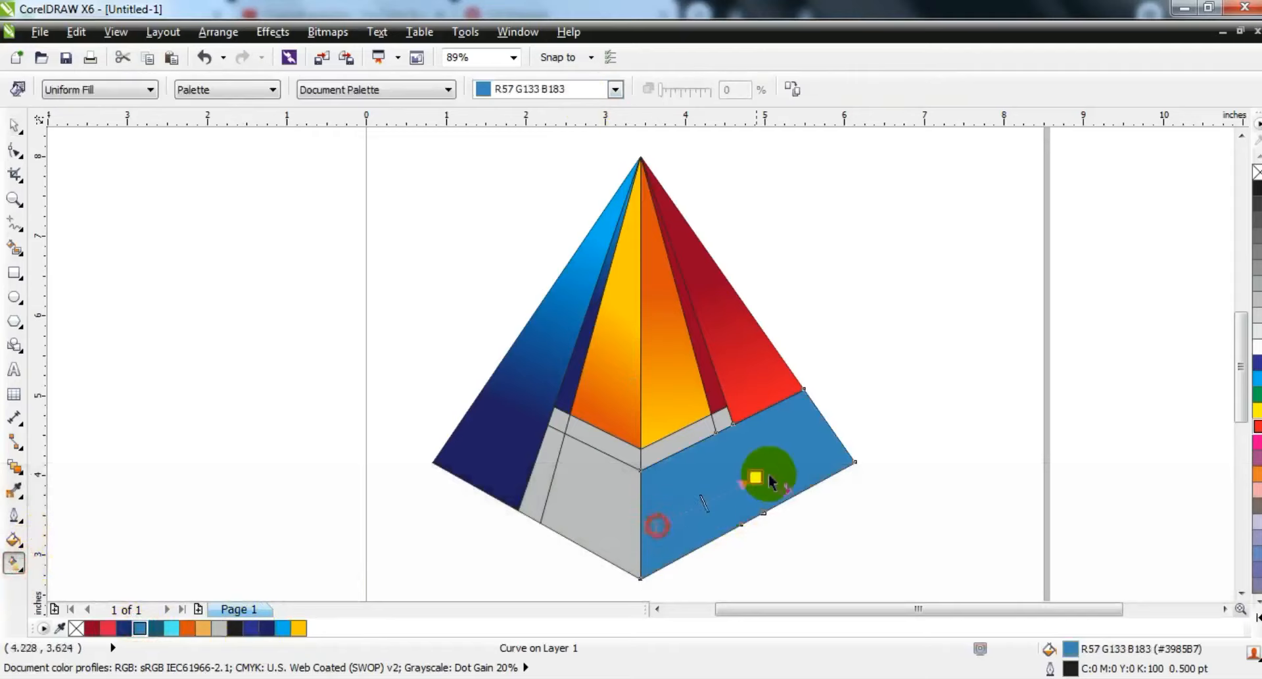
left_click_drag(768, 474, 768, 472)
left_click_drag(645, 550, 650, 530)
left_click_drag(172, 628, 768, 474)
left_click_drag(649, 527, 670, 496)
left_click_drag(776, 468, 798, 454)
left_click(13, 125)
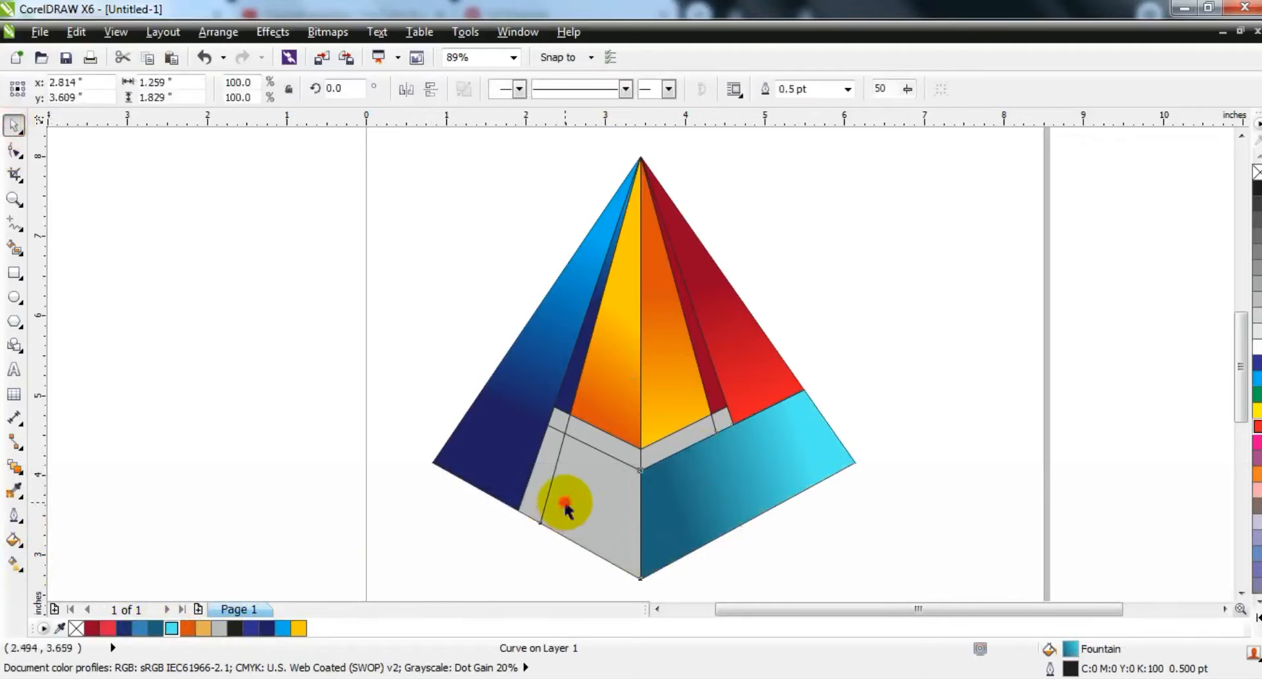
- Weld the two lower-left grey base sections into one piece
left_click(544, 468)
left_click(558, 473, "shift")
left_click(572, 91)
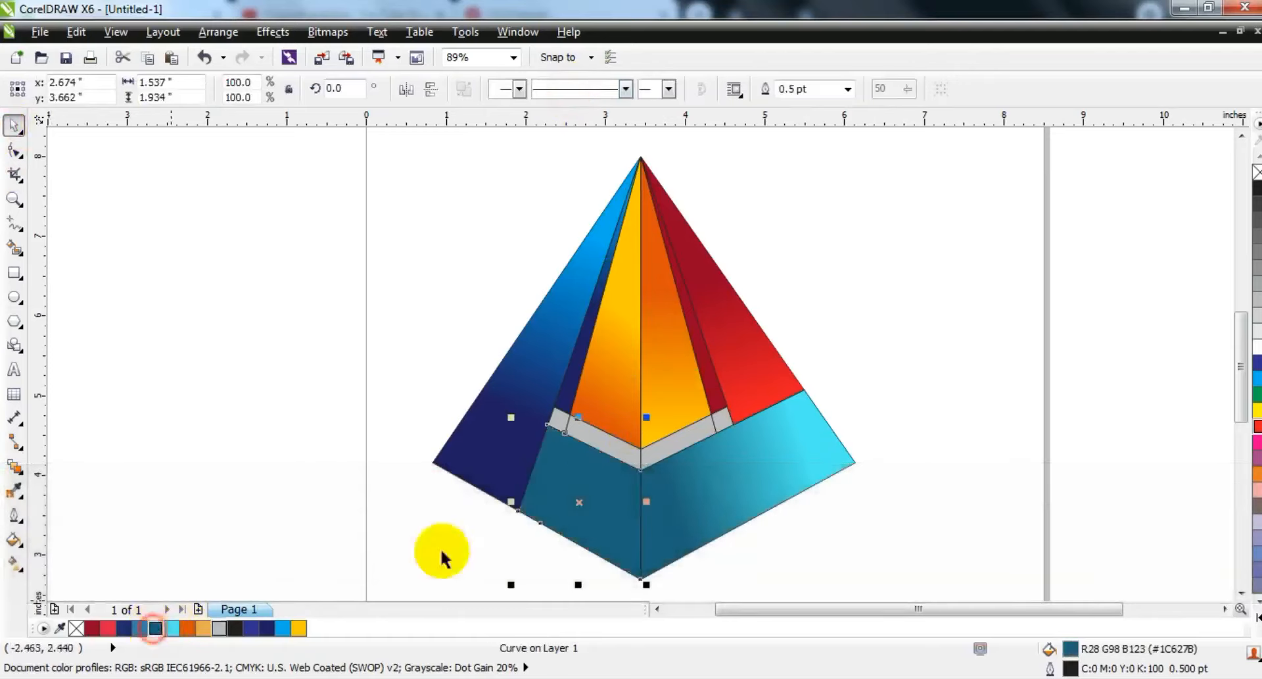
- Fill the left base piece with a linear gradient from dark teal, R28 G98 B123, to cyan at about 306°
key("g")
left_click_drag(541, 445, 629, 522)
left_click_drag(172, 628, 609, 523)
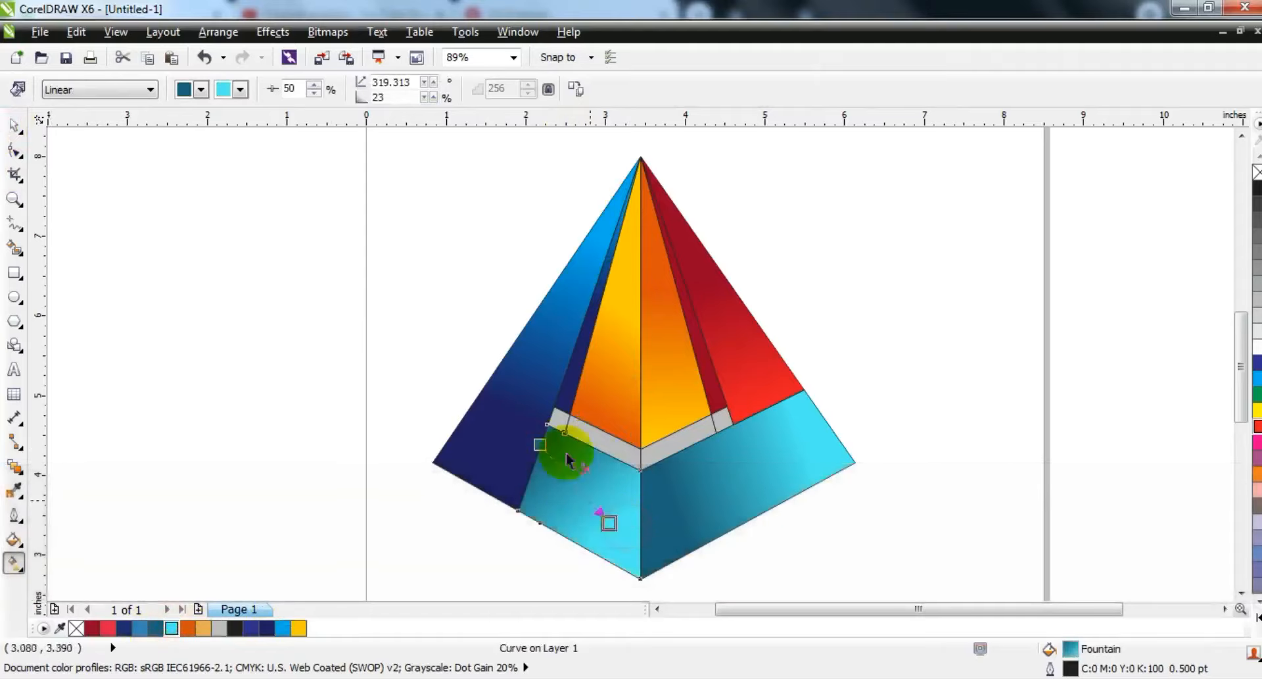
left_click_drag(540, 445, 559, 455)
left_click_drag(609, 523, 610, 519)
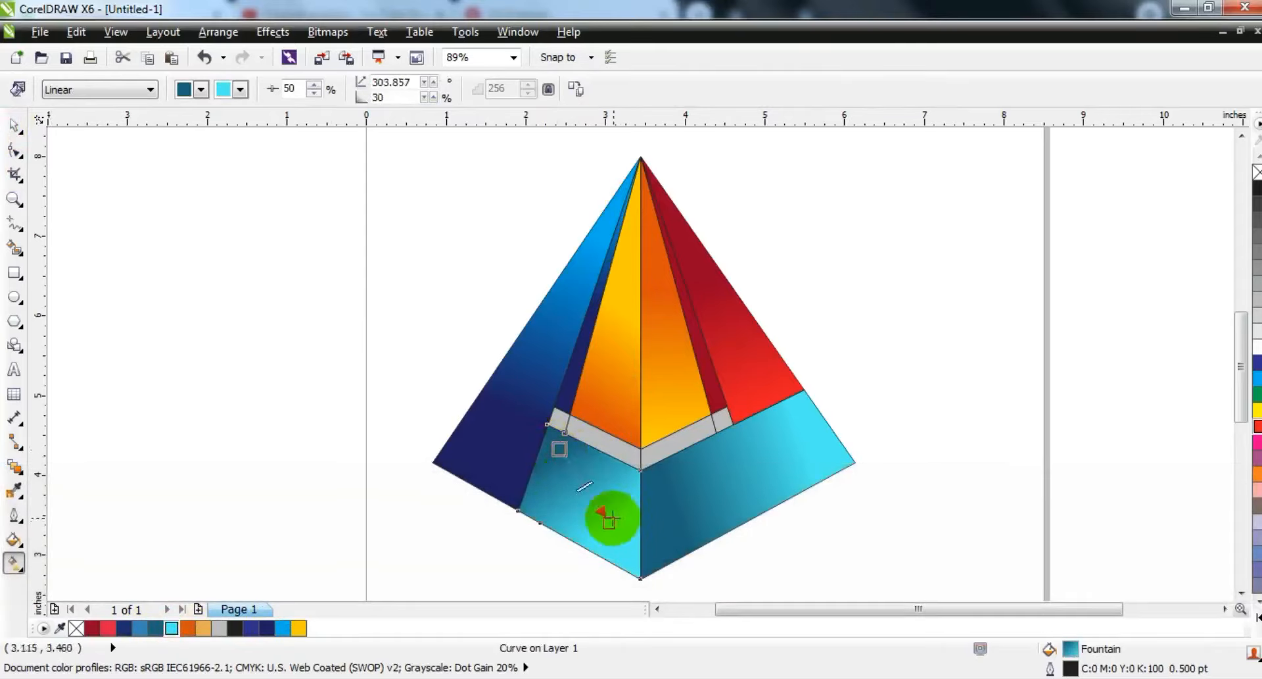
left_click(14, 125)
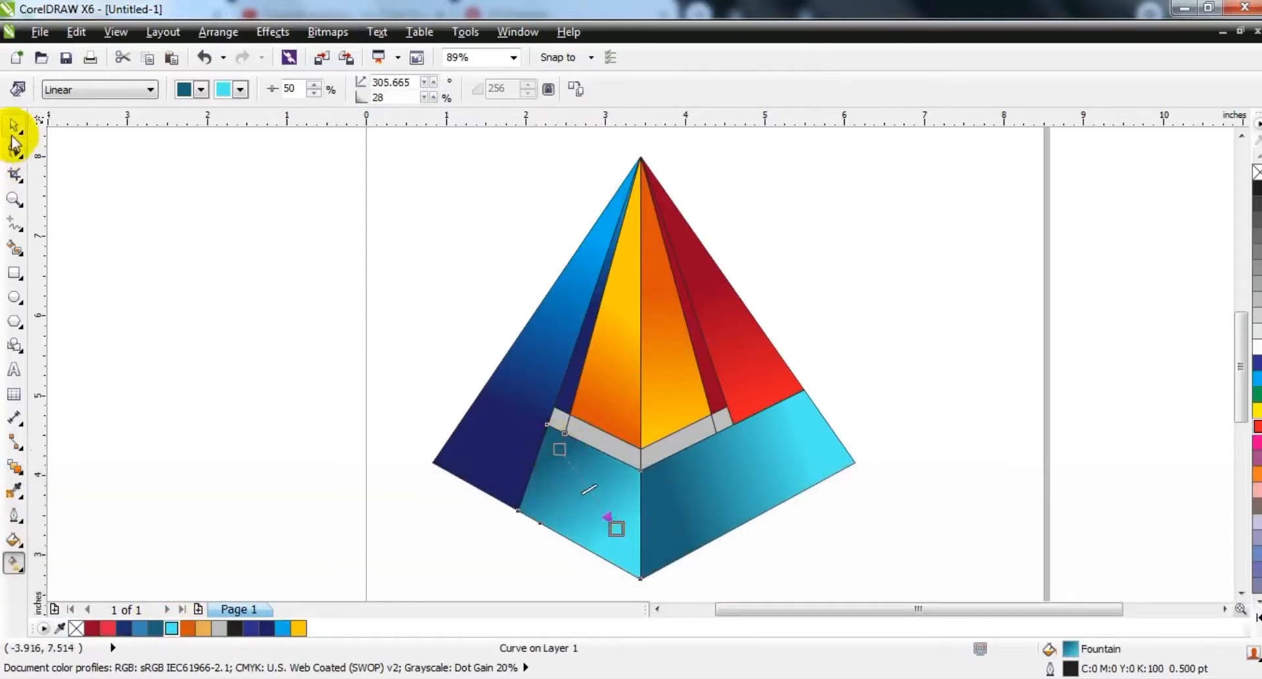
left_click(297, 452)
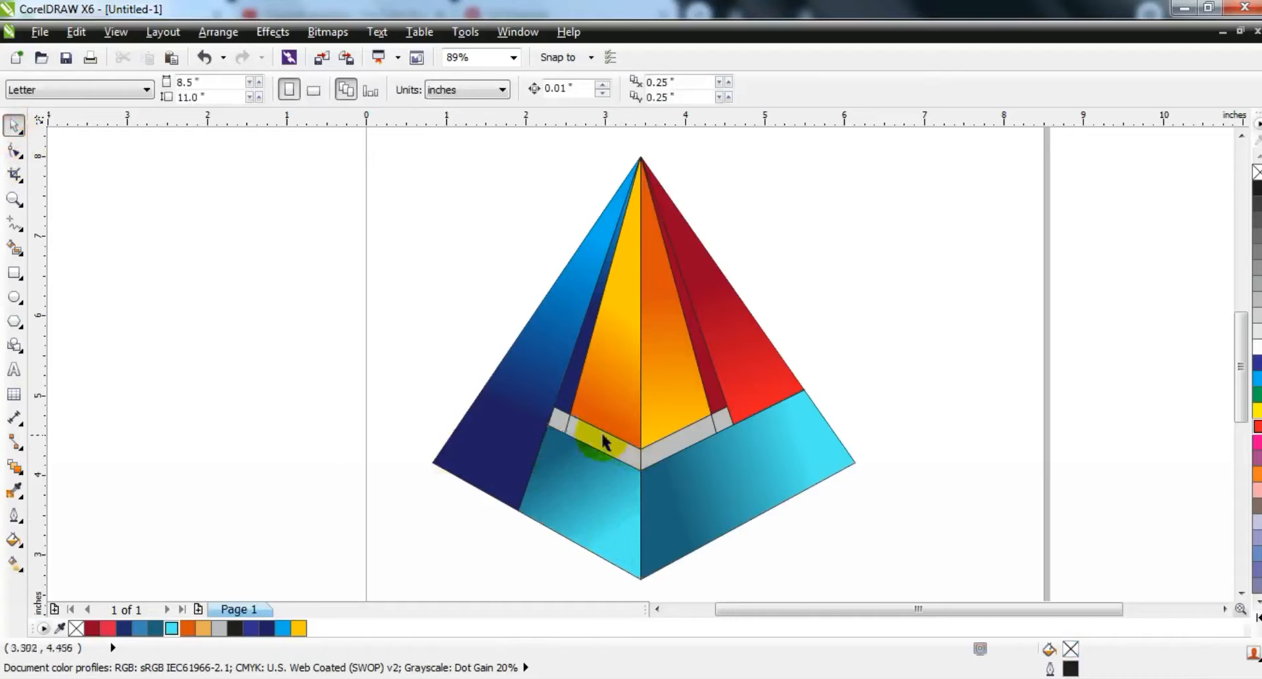
left_click(564, 426)
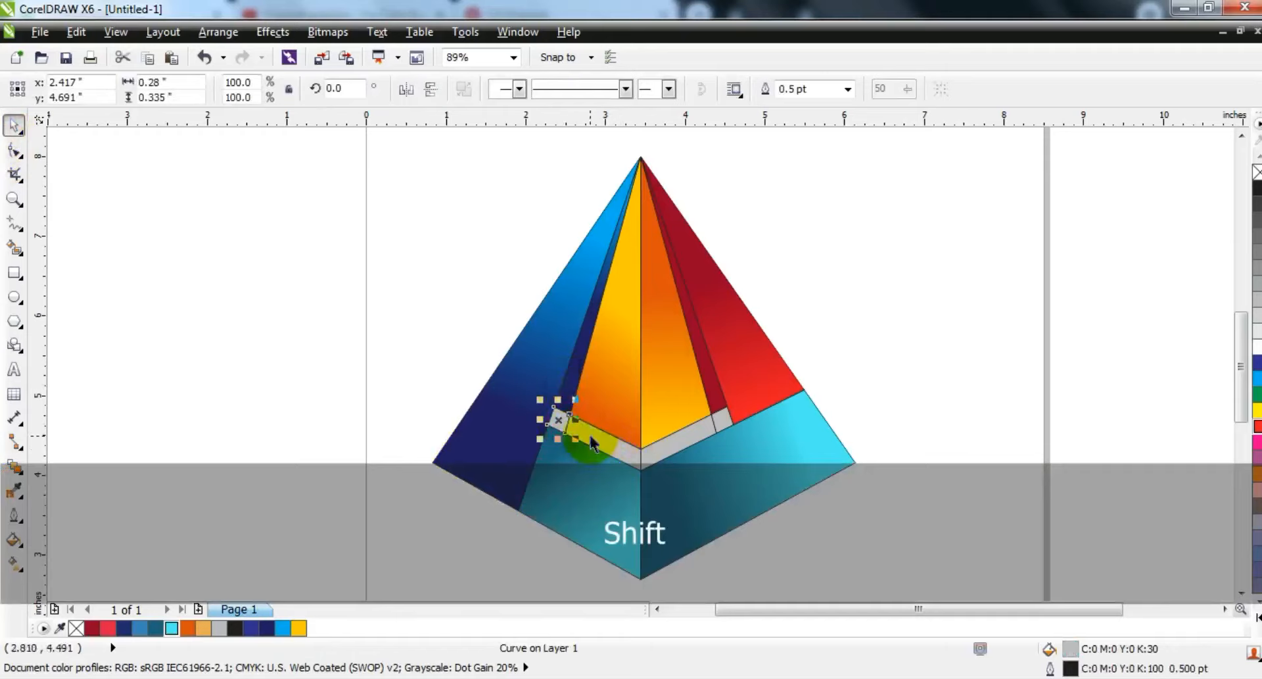
left_click(587, 439, "shift")
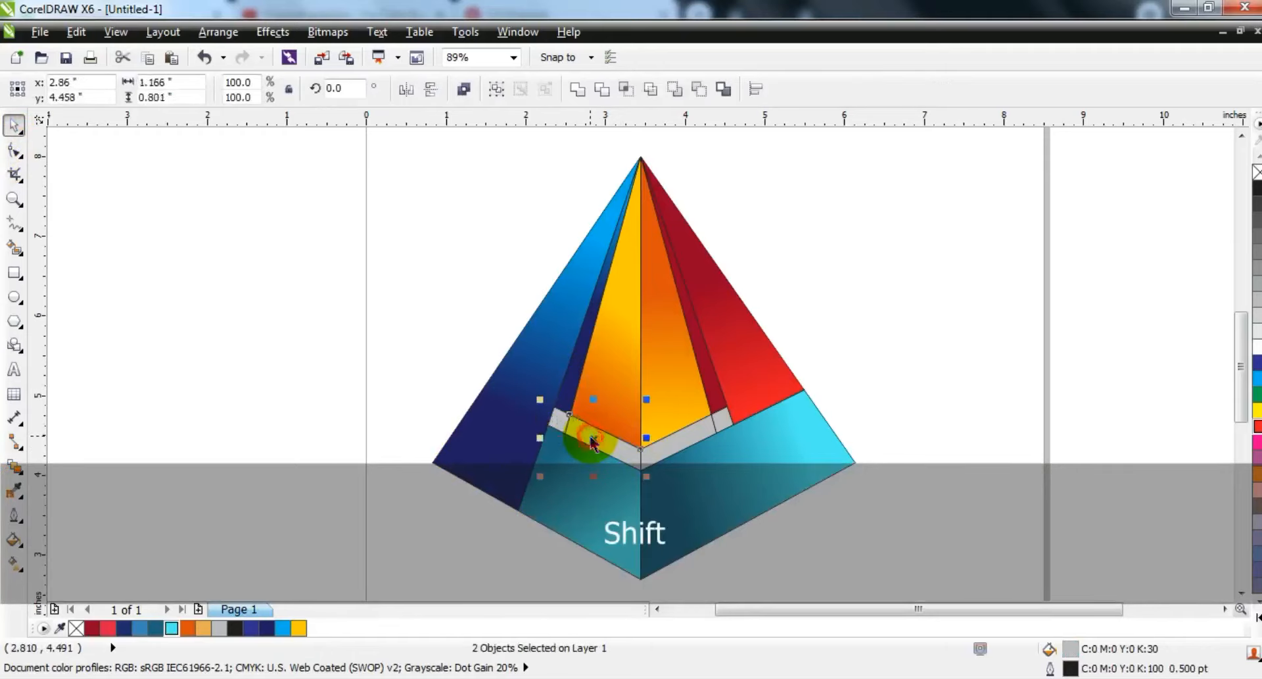
left_click(666, 449, "shift")
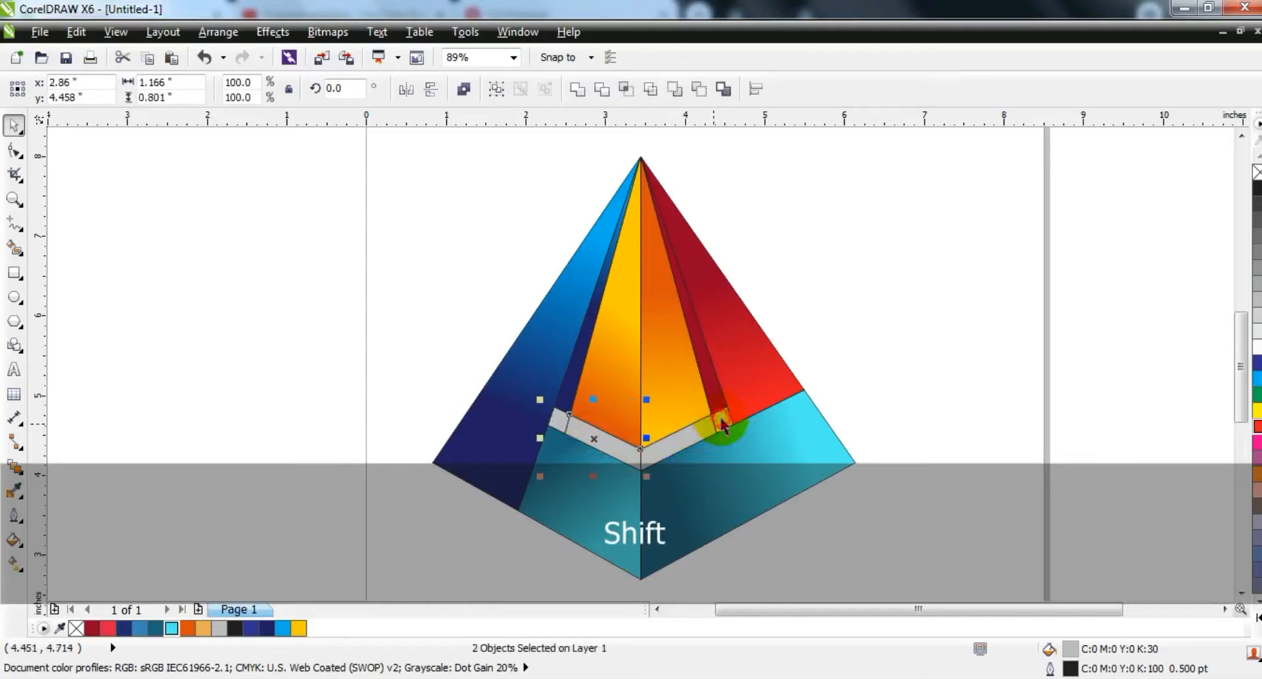
left_click(859, 428)
left_click(719, 428)
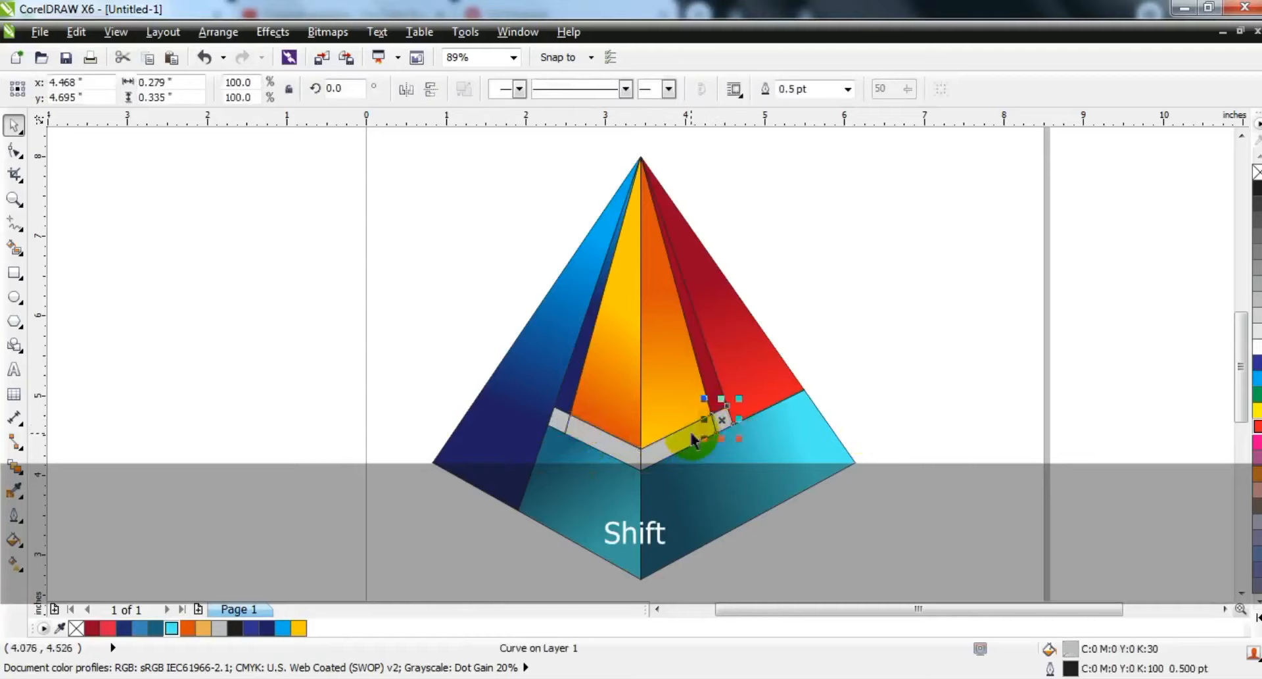
left_click(616, 447, "shift")
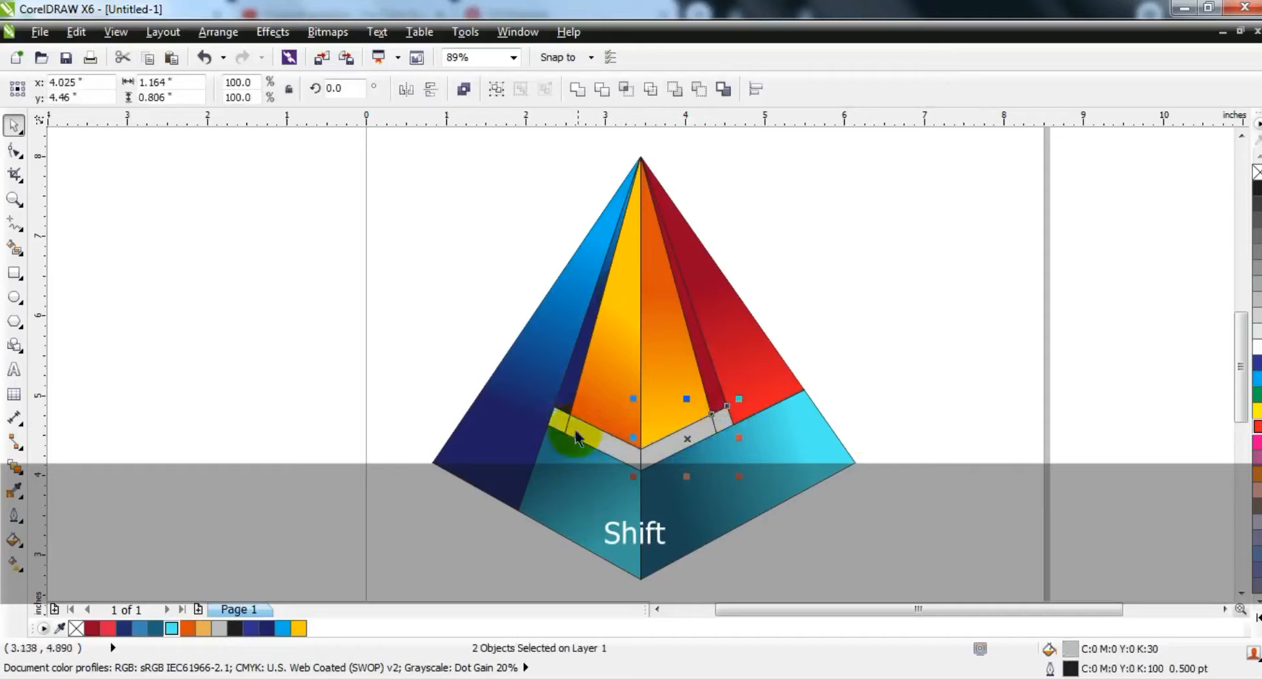
left_click(375, 417)
- Weld the two left grey sections of the ledge strip into one piece
left_click(551, 421)
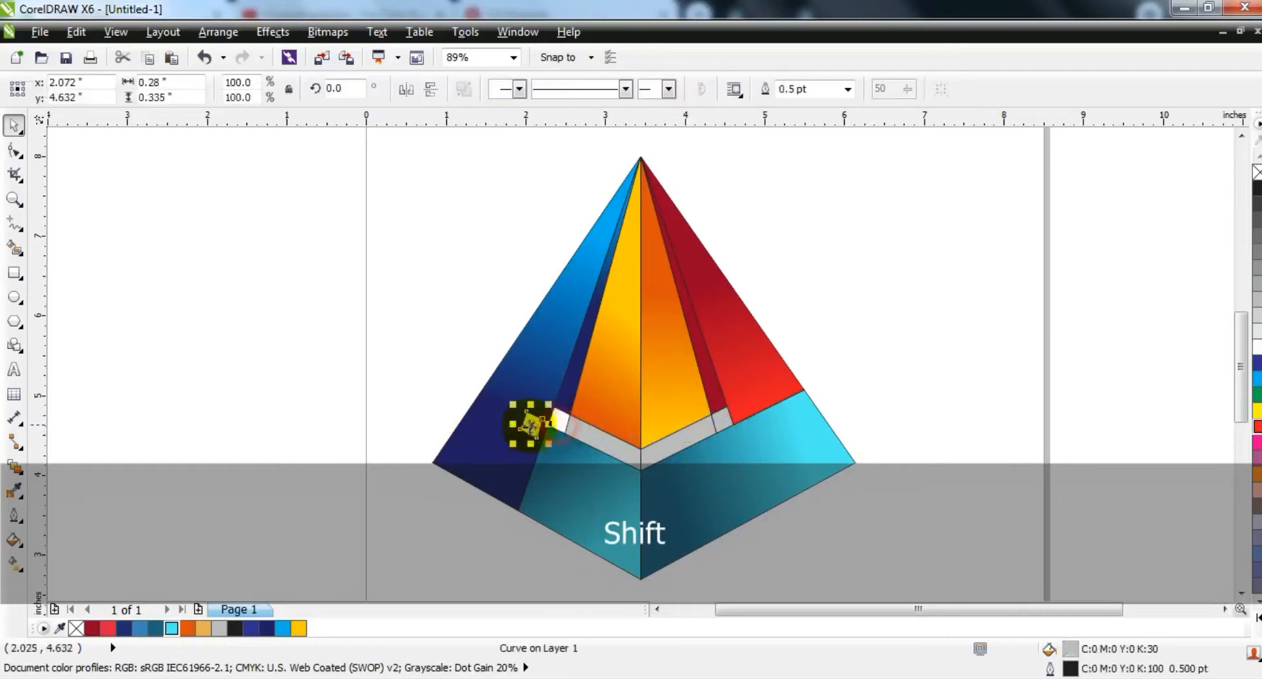
left_click(603, 436, "shift")
left_click(578, 90)
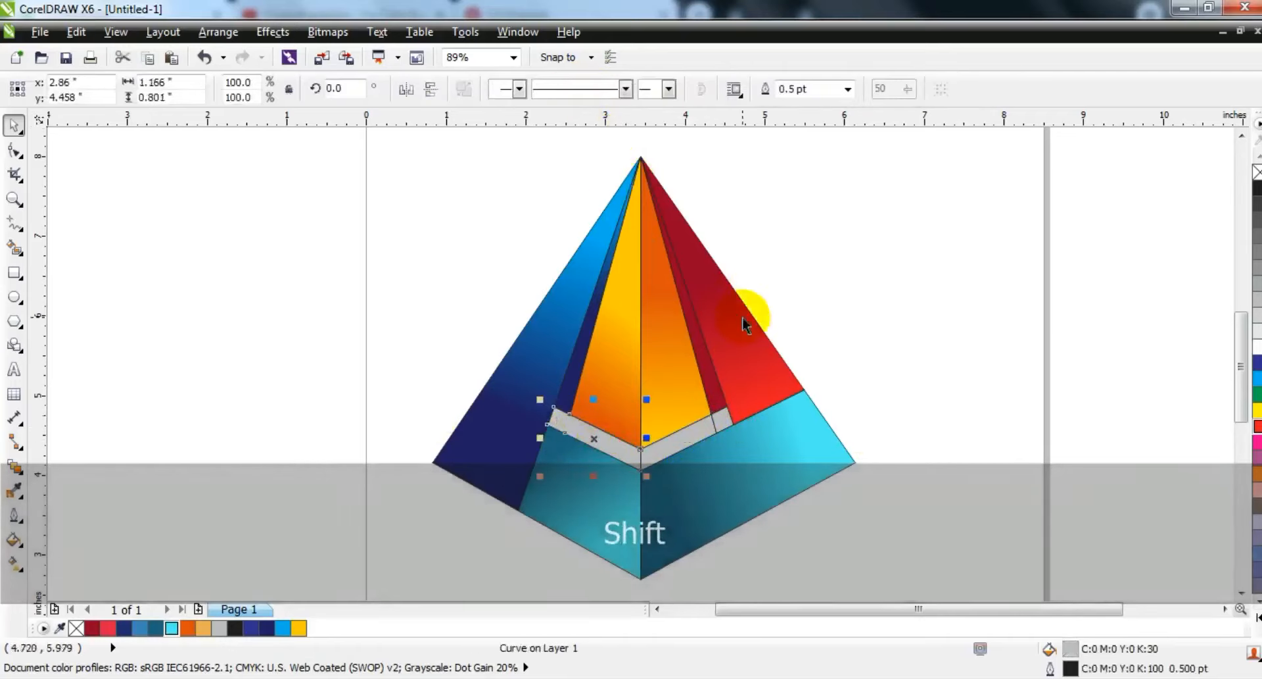
- Weld the two right grey ledge sections together, and weld them with the left ledge piece into one V-shaped band
left_click(681, 440)
left_click(720, 424, "shift")
left_click(720, 421)
left_click(684, 443, "shift")
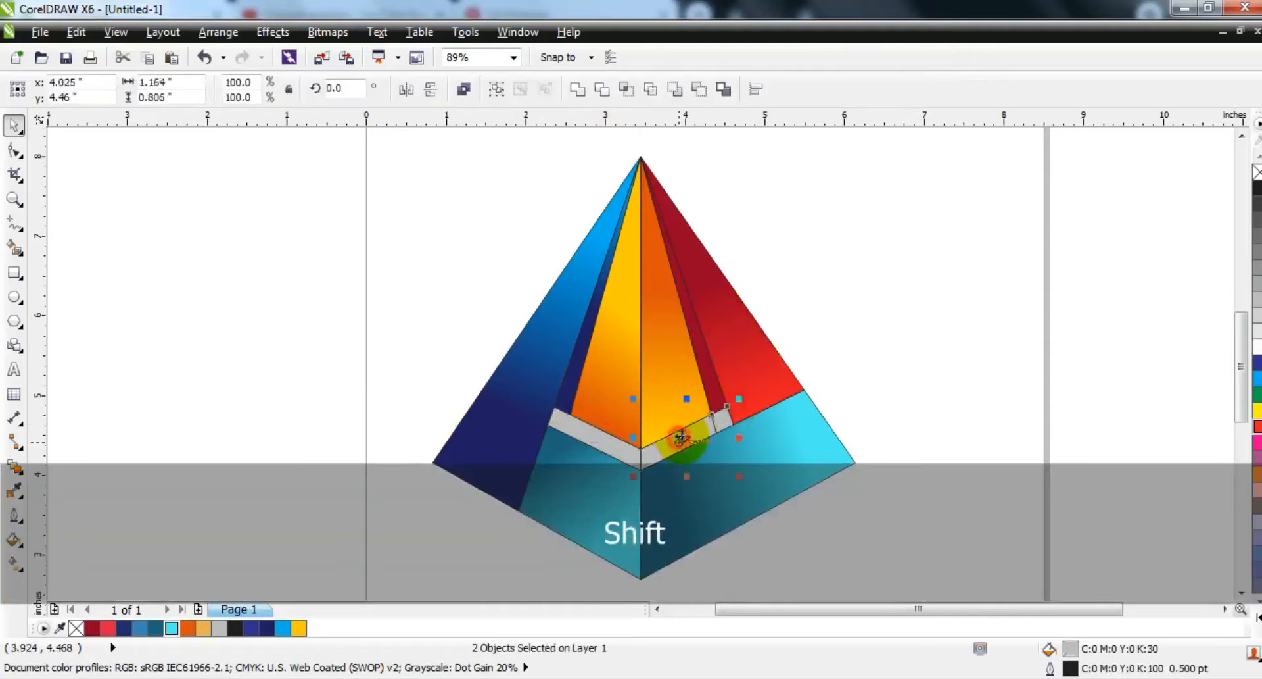
left_click(585, 89)
left_click(610, 450, "shift")
left_click(576, 86)
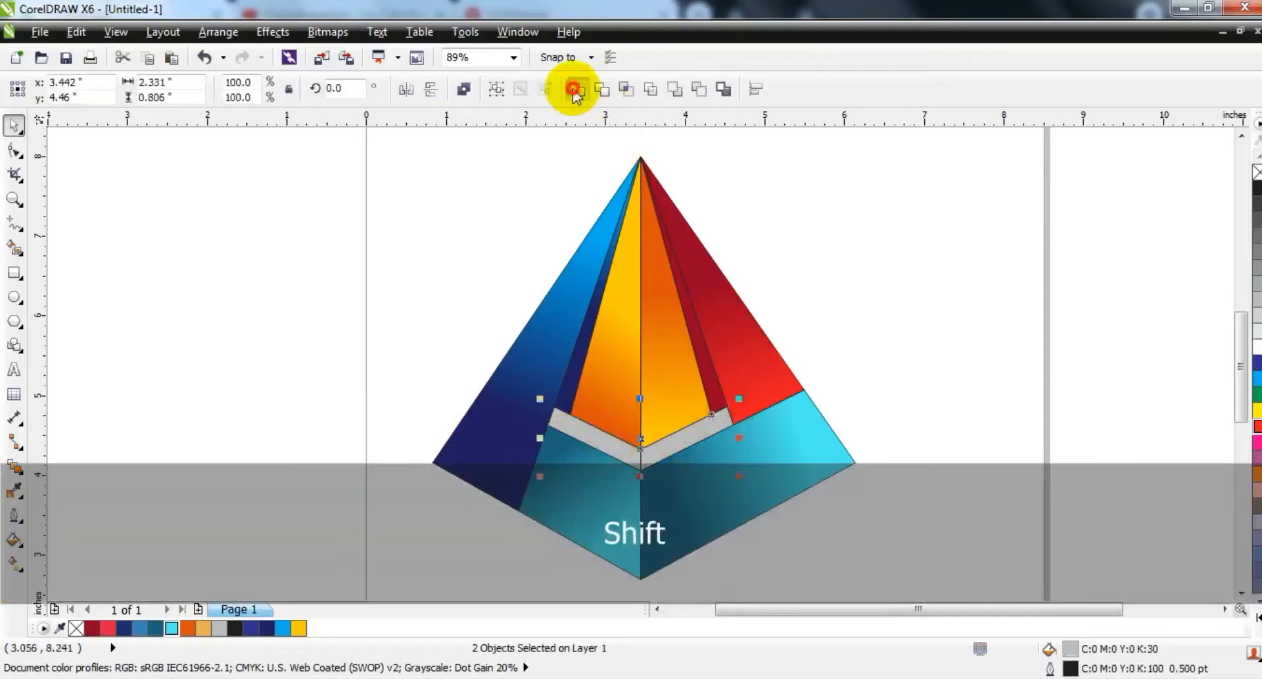
- Fill the V-shaped band with a linear gradient from dark teal, R28 G98 B123, to cyan at about 276°
left_click(155, 628)
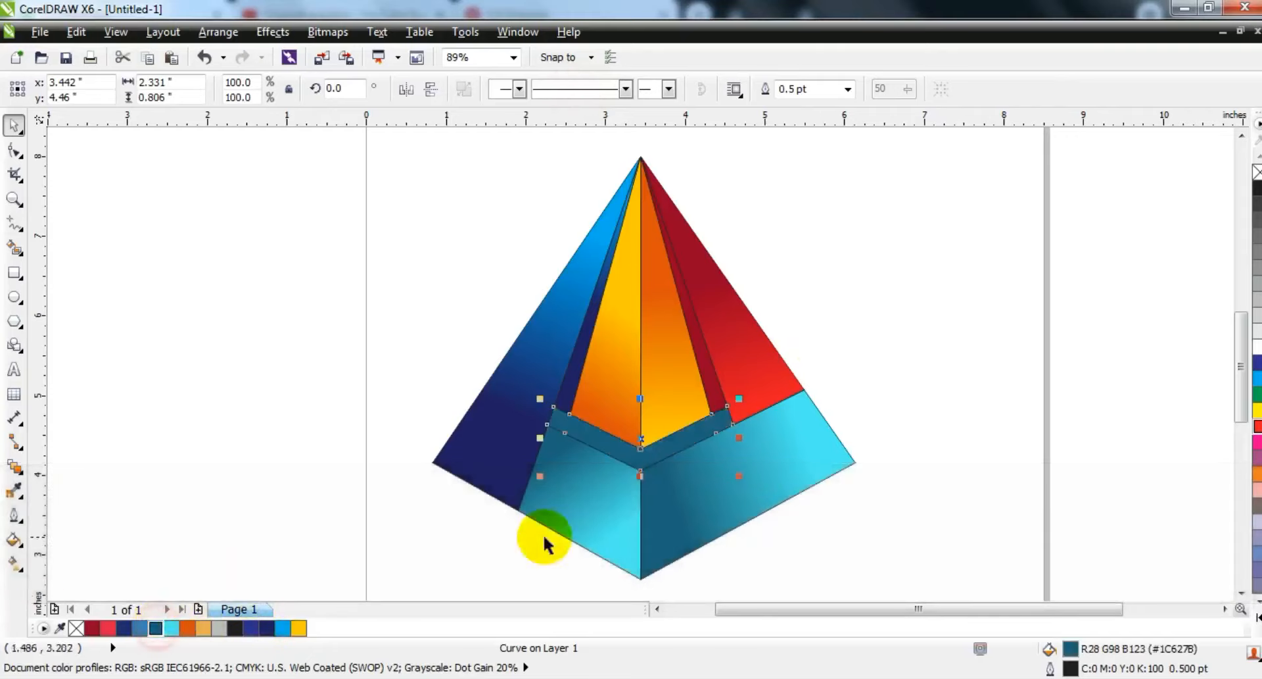
left_click(15, 563)
left_click_drag(634, 457, 634, 366)
left_click_drag(632, 452, 666, 393)
left_click_drag(634, 366, 662, 468)
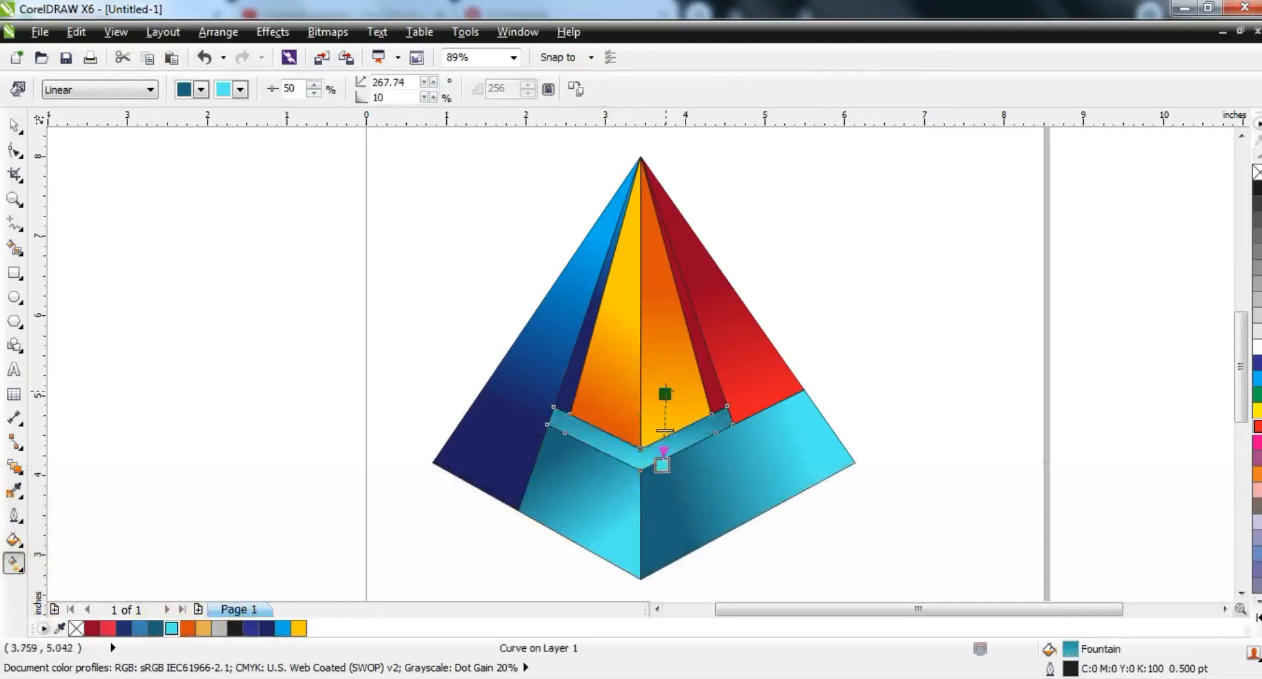
left_click_drag(665, 393, 663, 413)
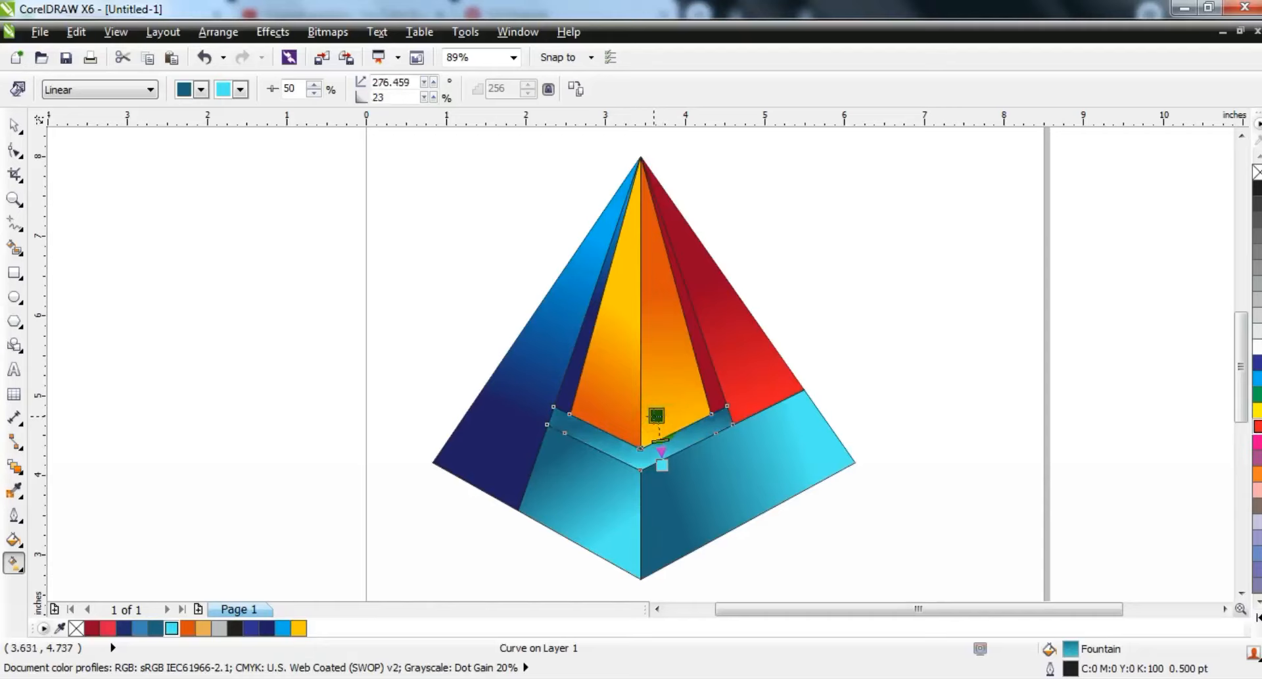
left_click(14, 127)
left_click(848, 271)
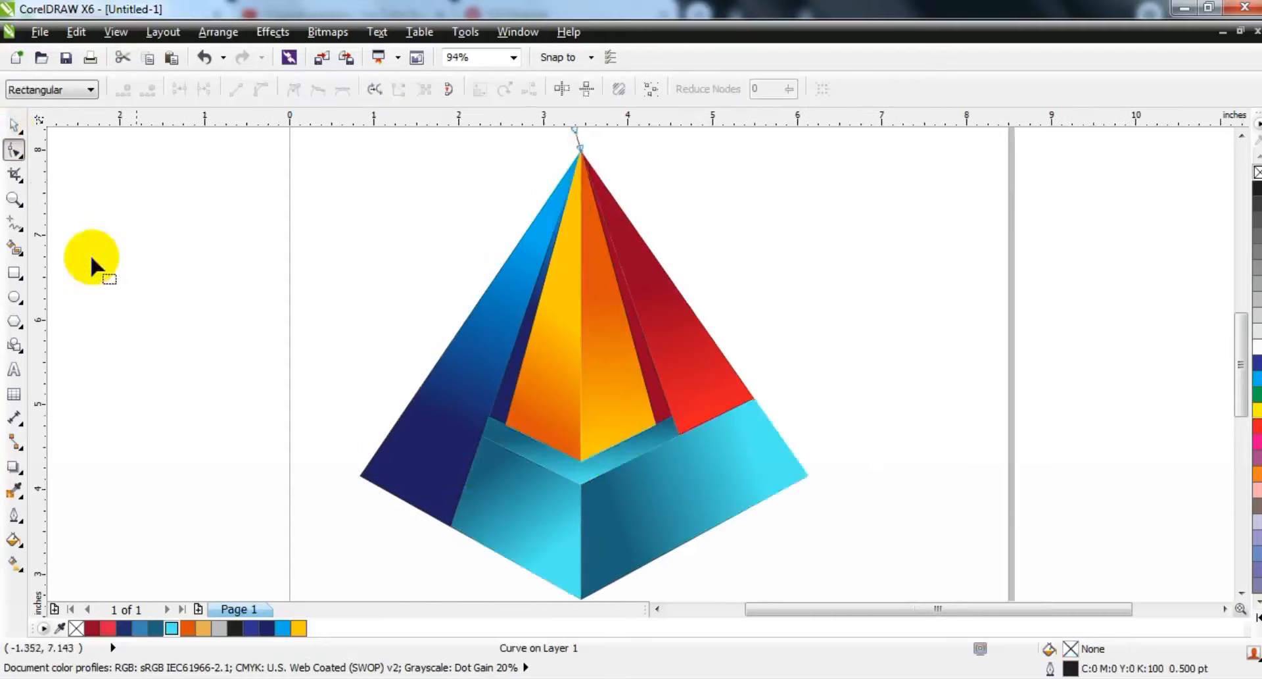
- Draw a guide line from just above the apex along the blue face's inner edge to just below the base
left_click(14, 225)
left_click(579, 148)
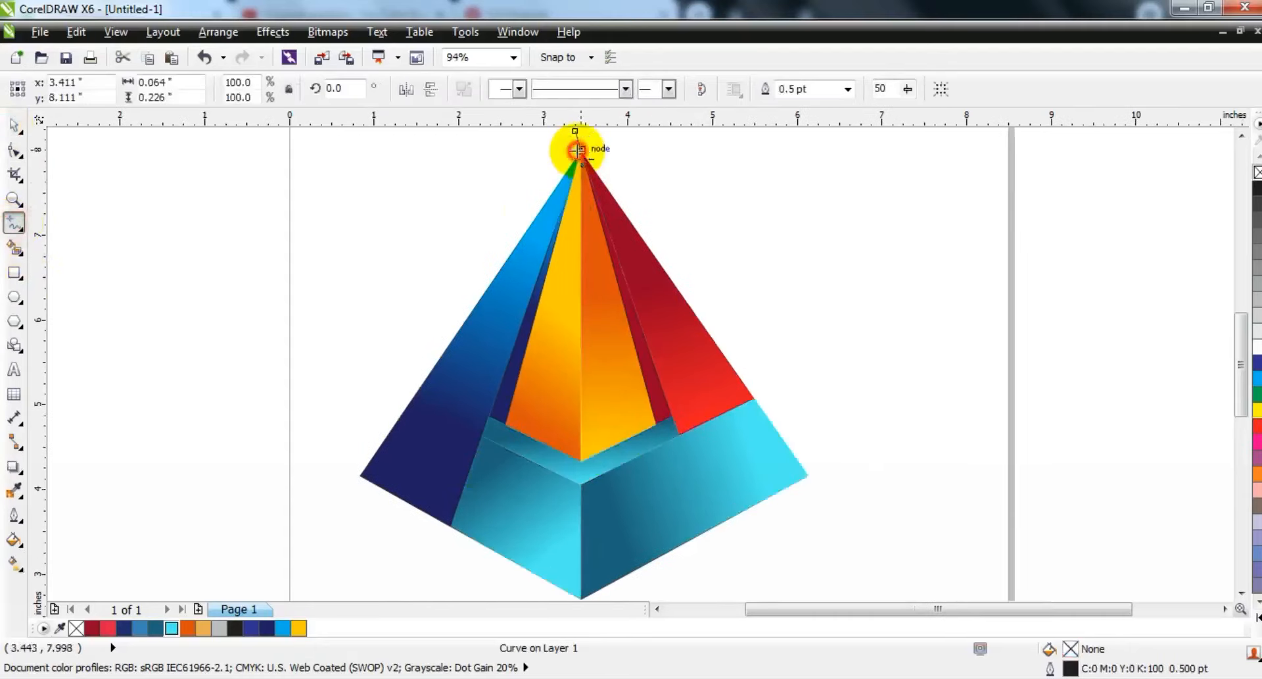
left_click(436, 546)
- Smart-fill the thin sliver between the guide line and the blue face's inner edge, and delete the guide line
left_click(15, 247)
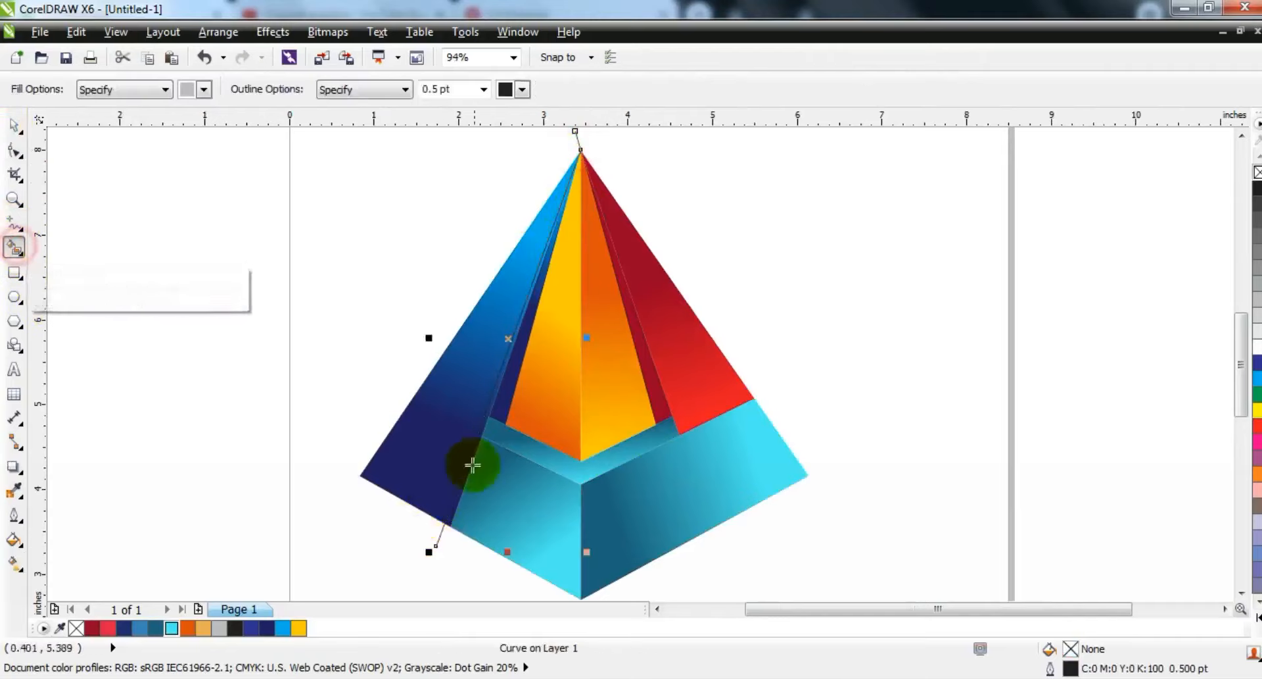
left_click(498, 379)
left_click(14, 125)
left_click(395, 574)
key("Delete")
- Fill the thin left sliver with a linear gradient, dark blue C100 M96 Y16 K33 at both ends and light blue at 43%, stretched along its length
left_click(450, 513)
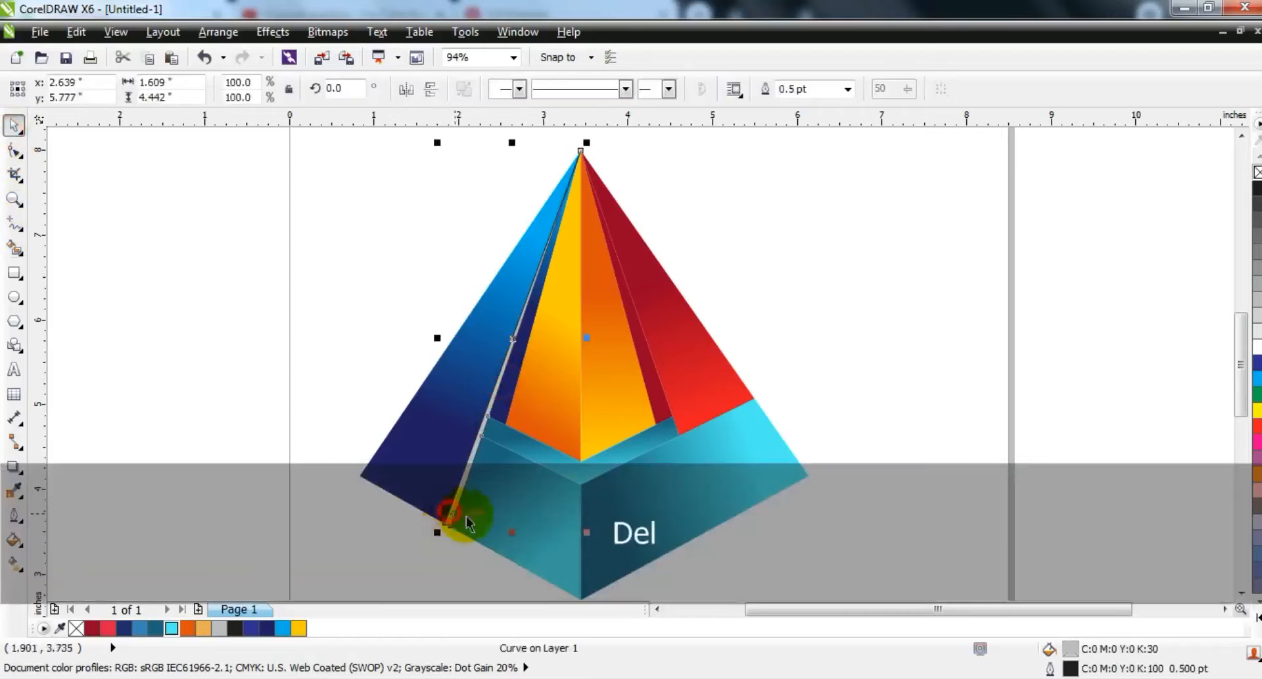
left_click(265, 630)
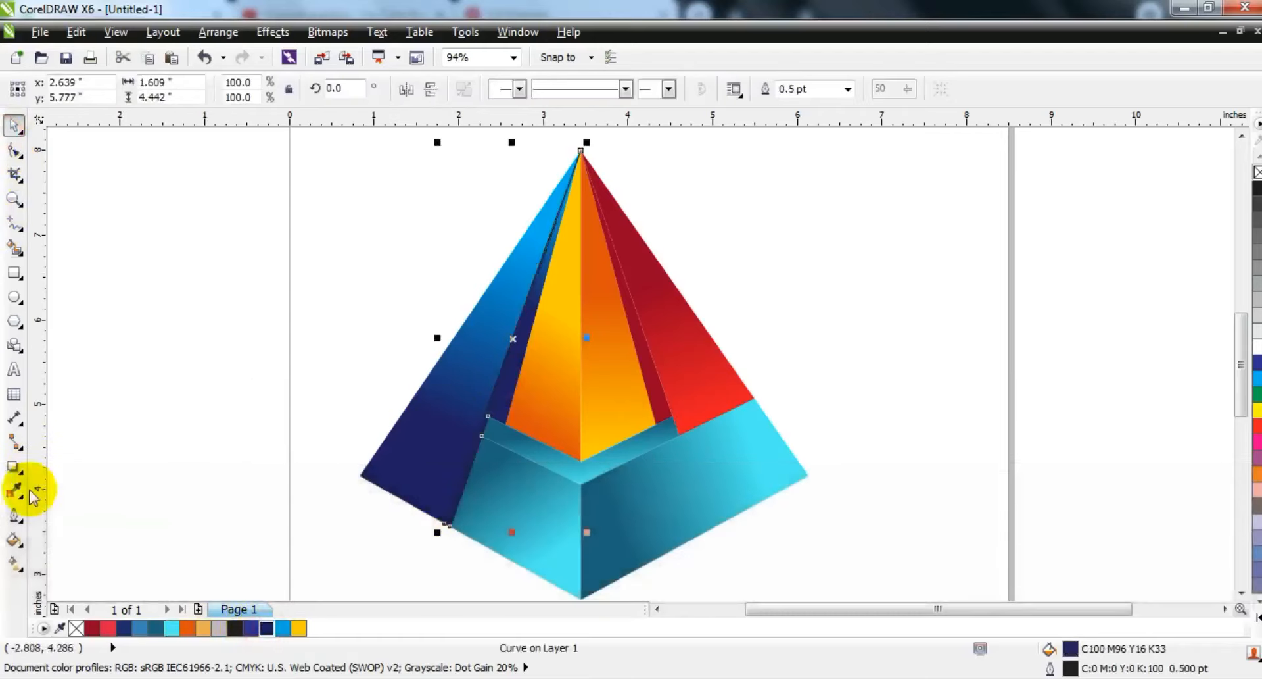
left_click(14, 562)
left_click_drag(522, 317, 480, 455)
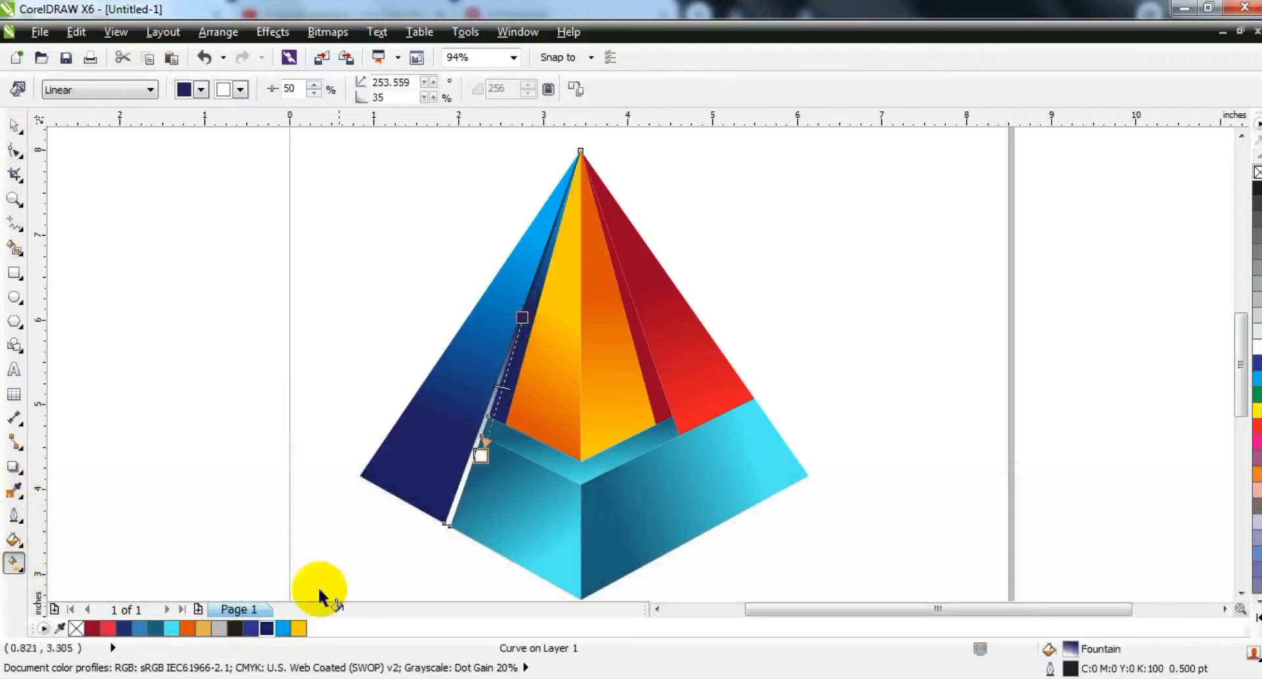
left_click(283, 628)
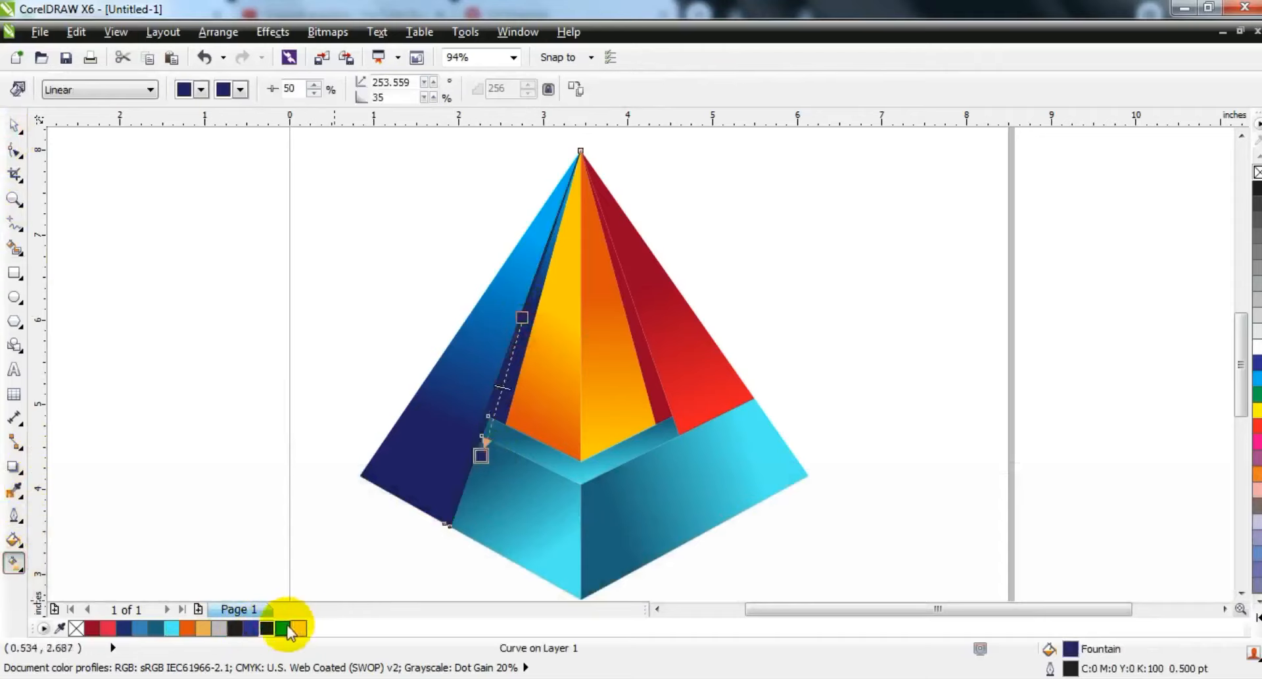
left_click_drag(503, 384, 504, 379)
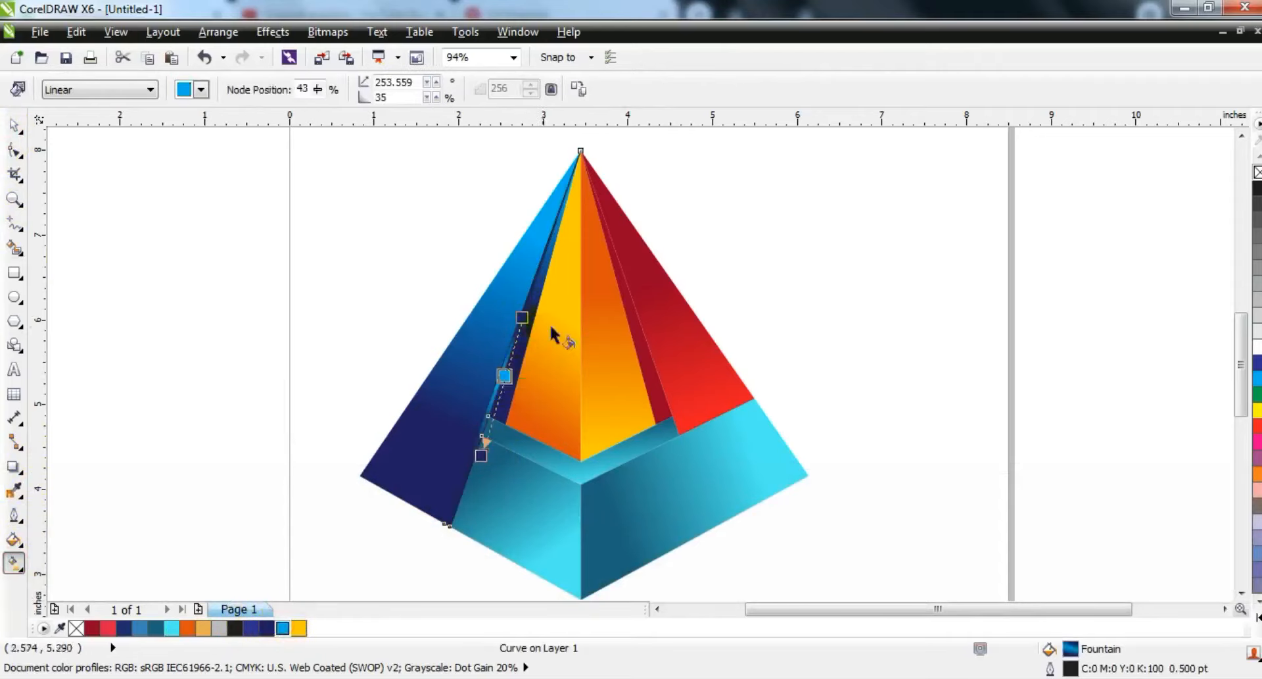
left_click_drag(522, 316, 545, 245)
left_click(482, 452)
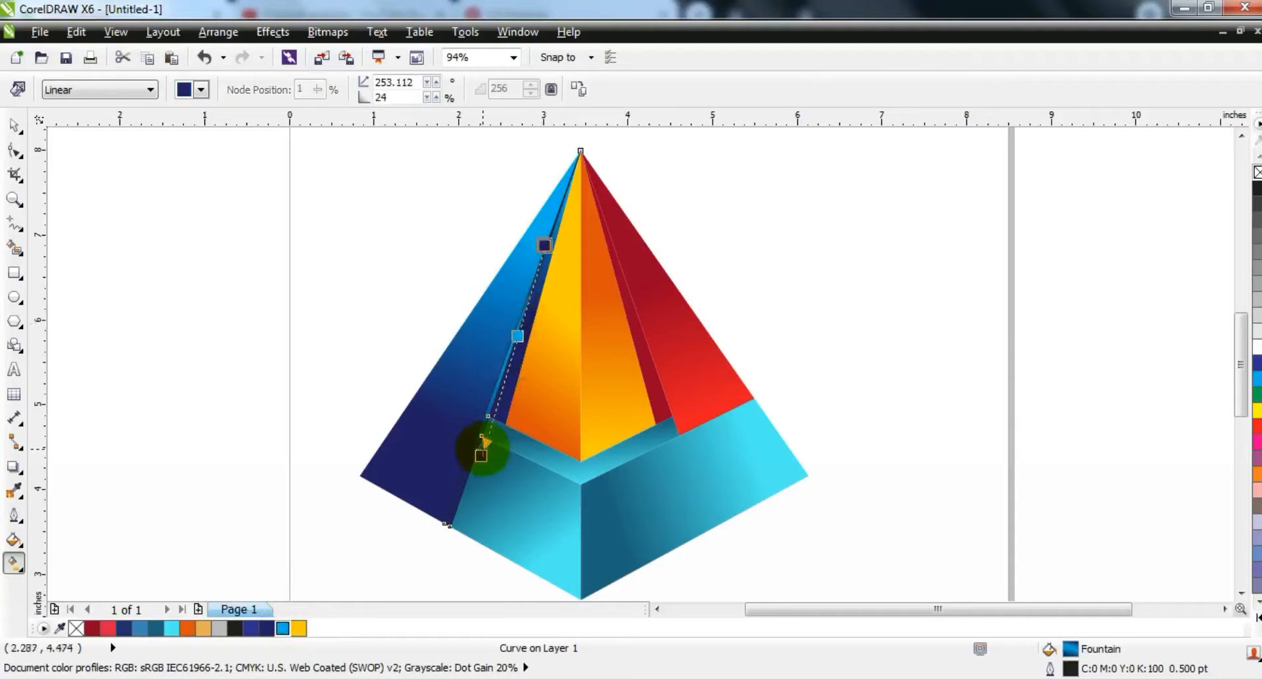
left_click_drag(483, 442, 465, 479)
- Remove the outline from the thin blue sliver and deselect it
left_click(14, 125)
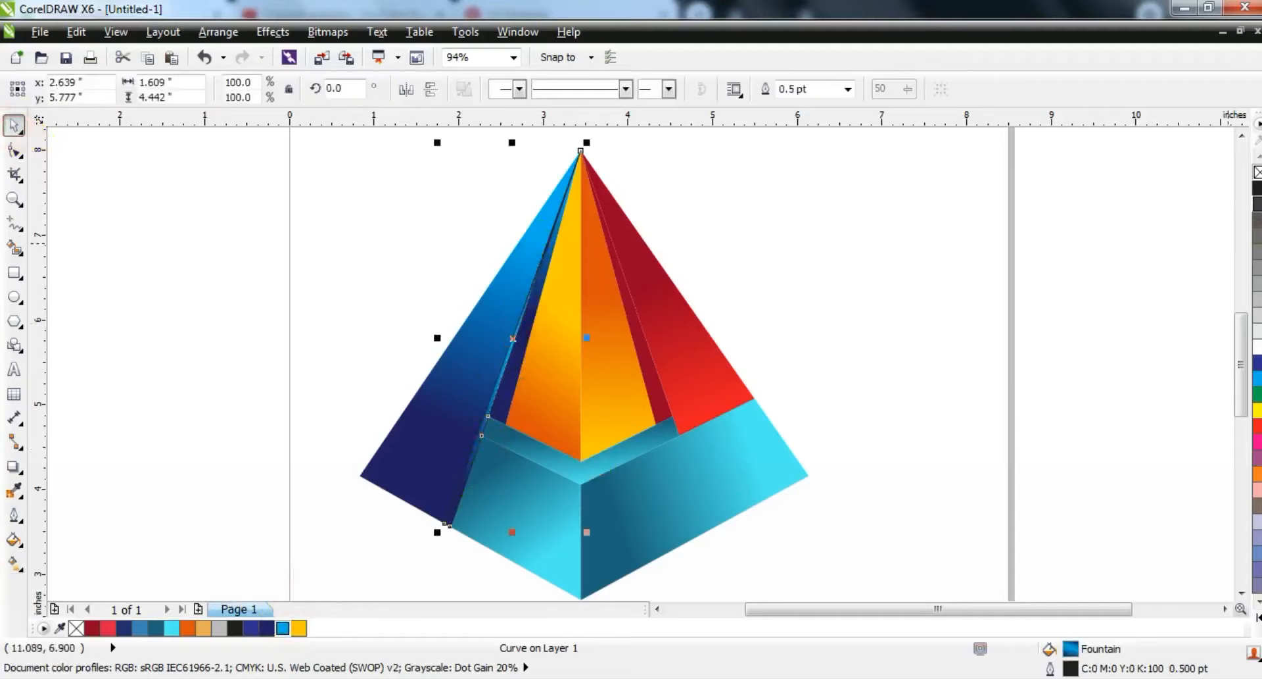
right_click(1256, 173)
left_click(898, 363)
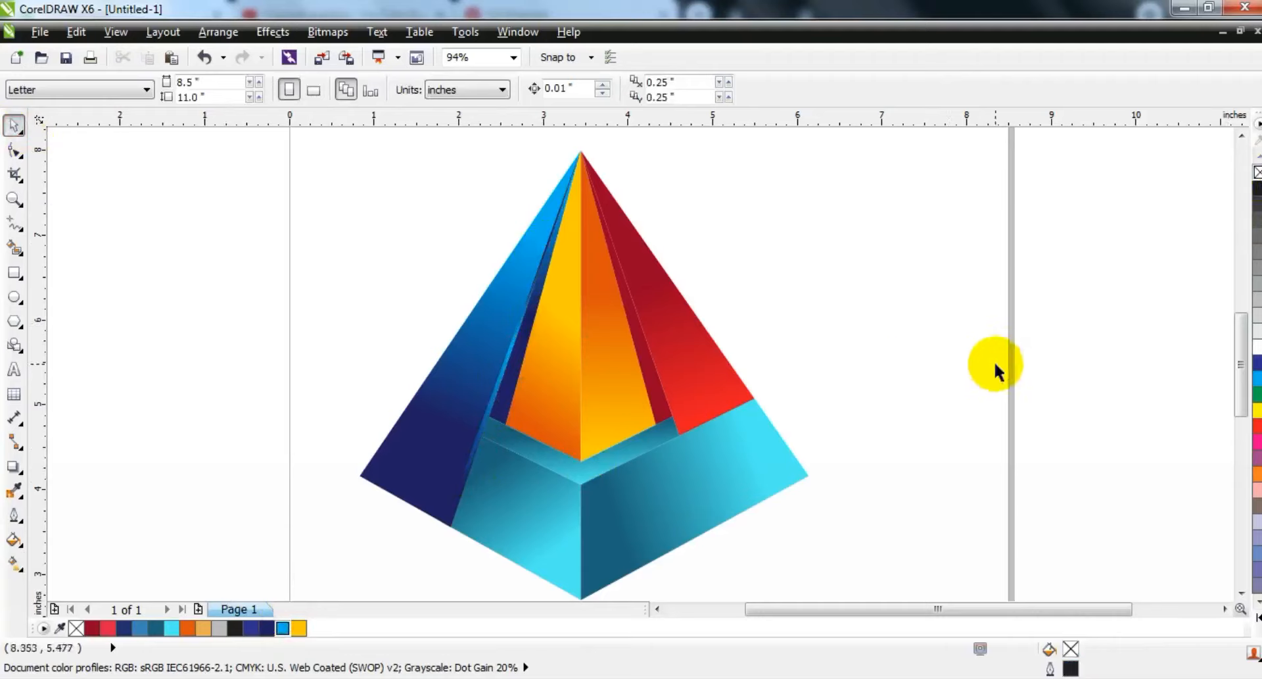
- Draw a guide line from just above the apex along the red face's inner edge to just below the base
left_click(13, 224)
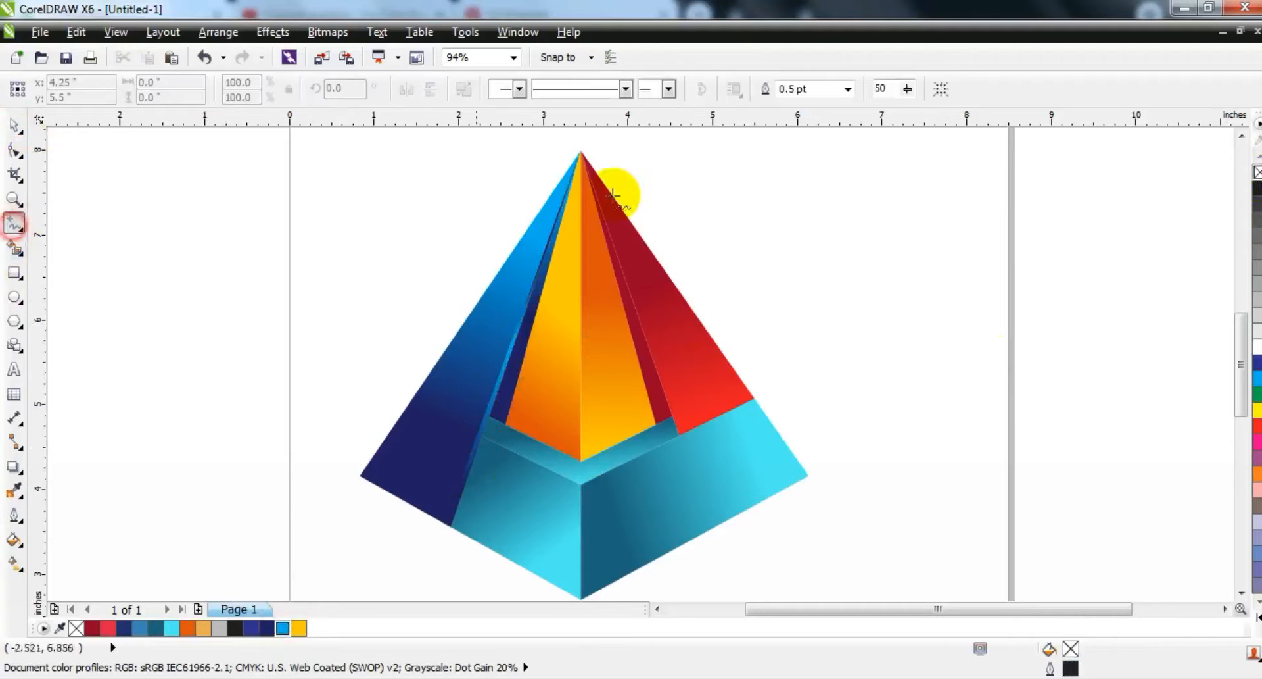
left_click(574, 137)
left_click(584, 152)
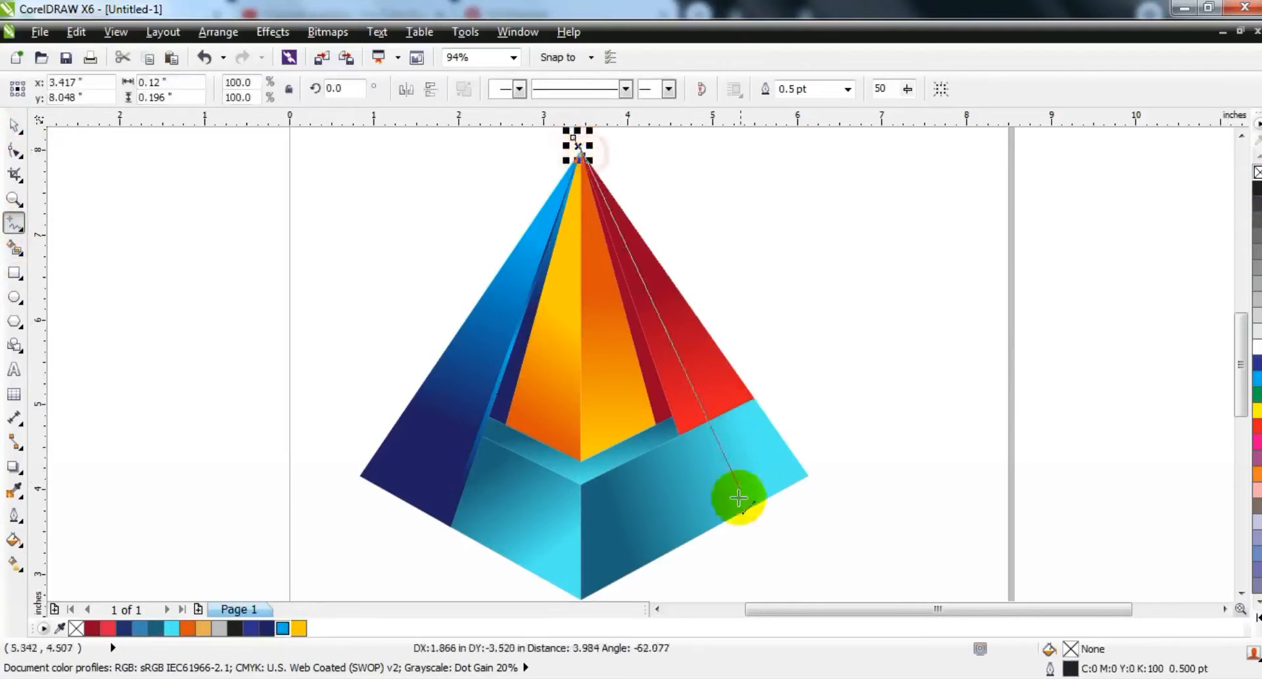
left_click(726, 551)
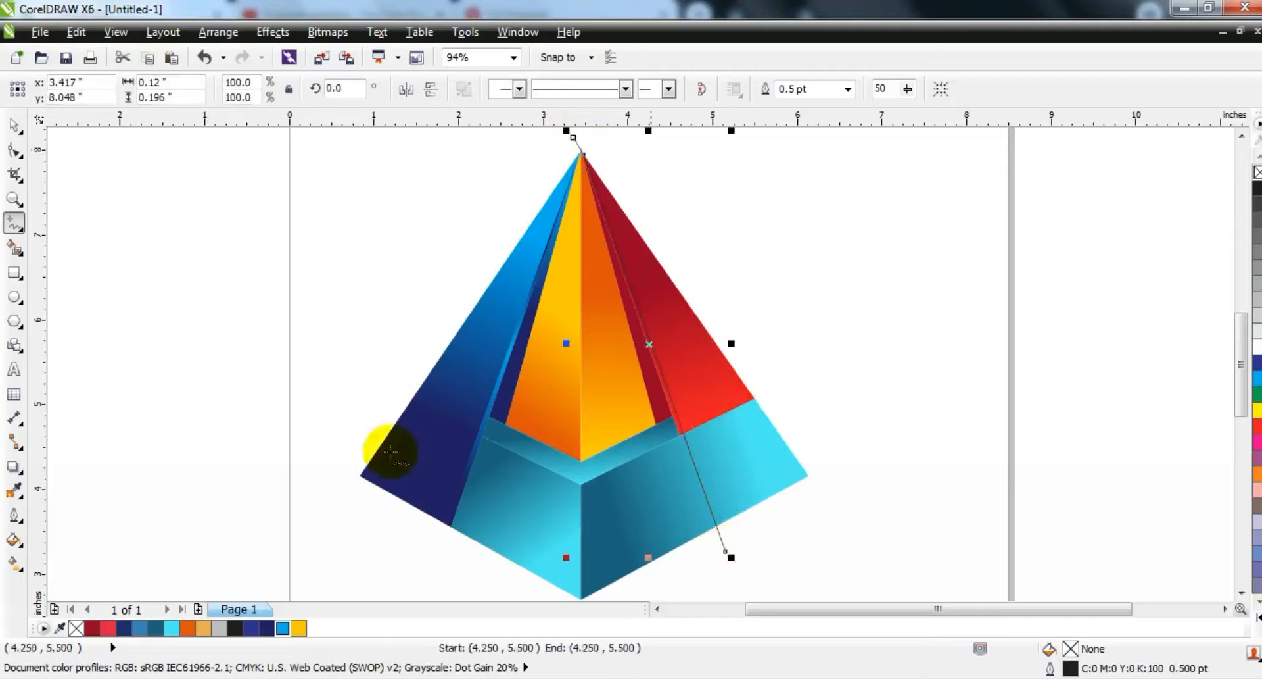
- Smart-fill the thin sliver between the guide line and the red face's inner edge, and delete the guide line
left_click(14, 248)
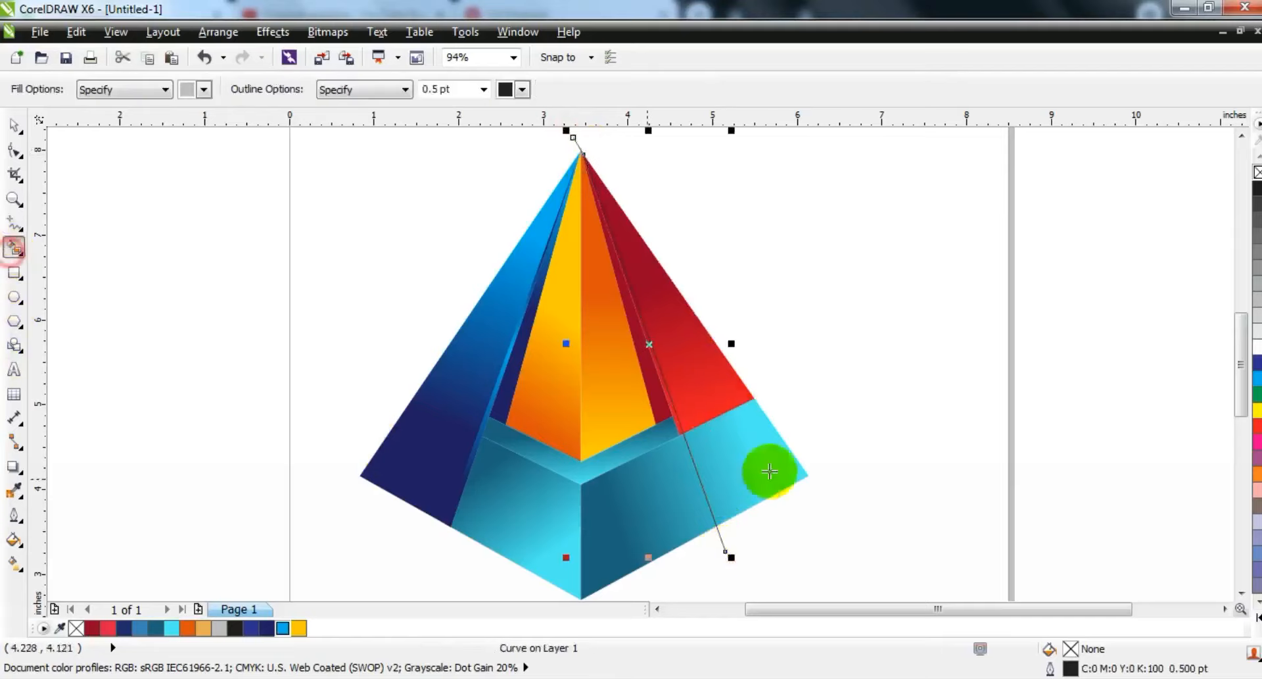
left_click(678, 422)
left_click(14, 125)
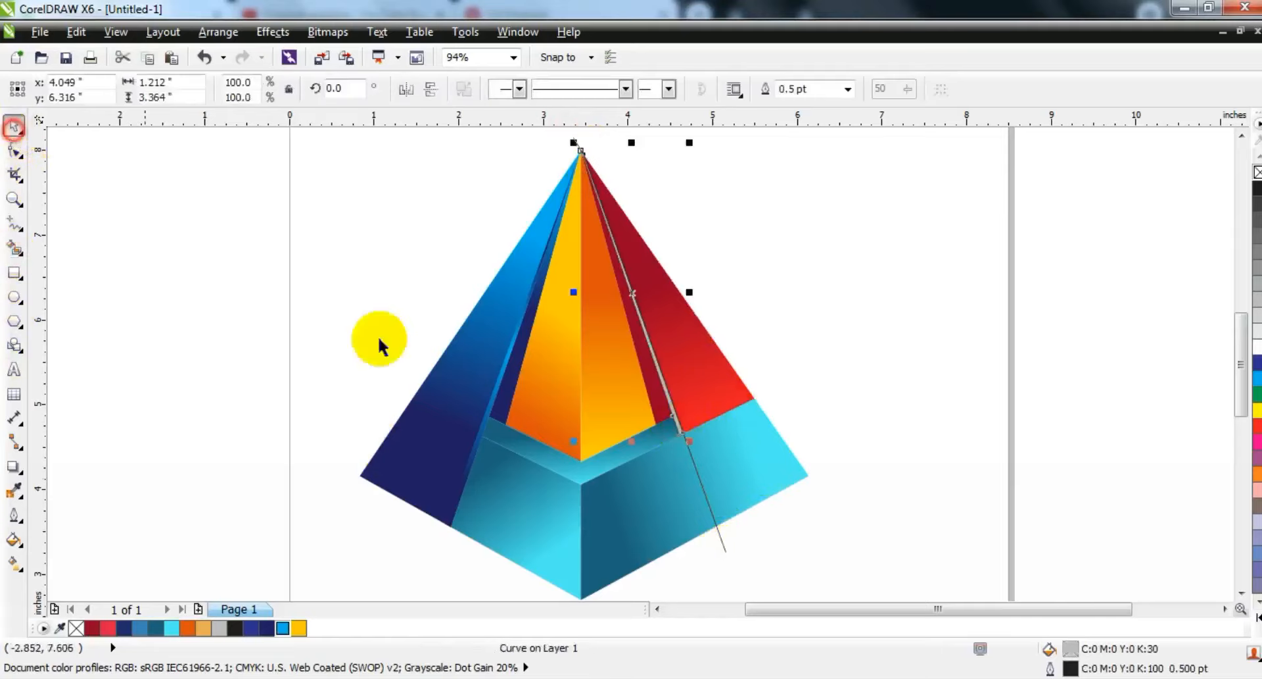
left_click(722, 538)
key("Delete")
- Give the thin right sliver a linear gradient at about 289°, dark red R150 G2 B36 at both ends and bright red midway, without an outline
left_click(678, 425)
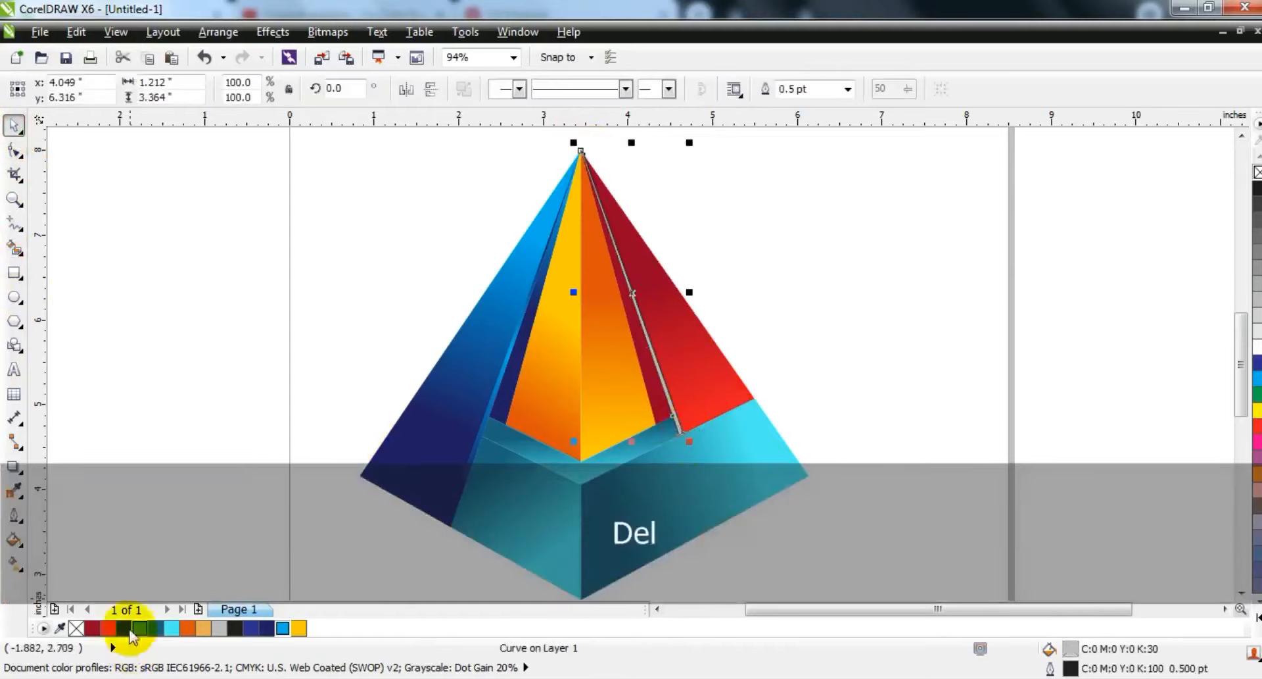
left_click(92, 628)
key("g")
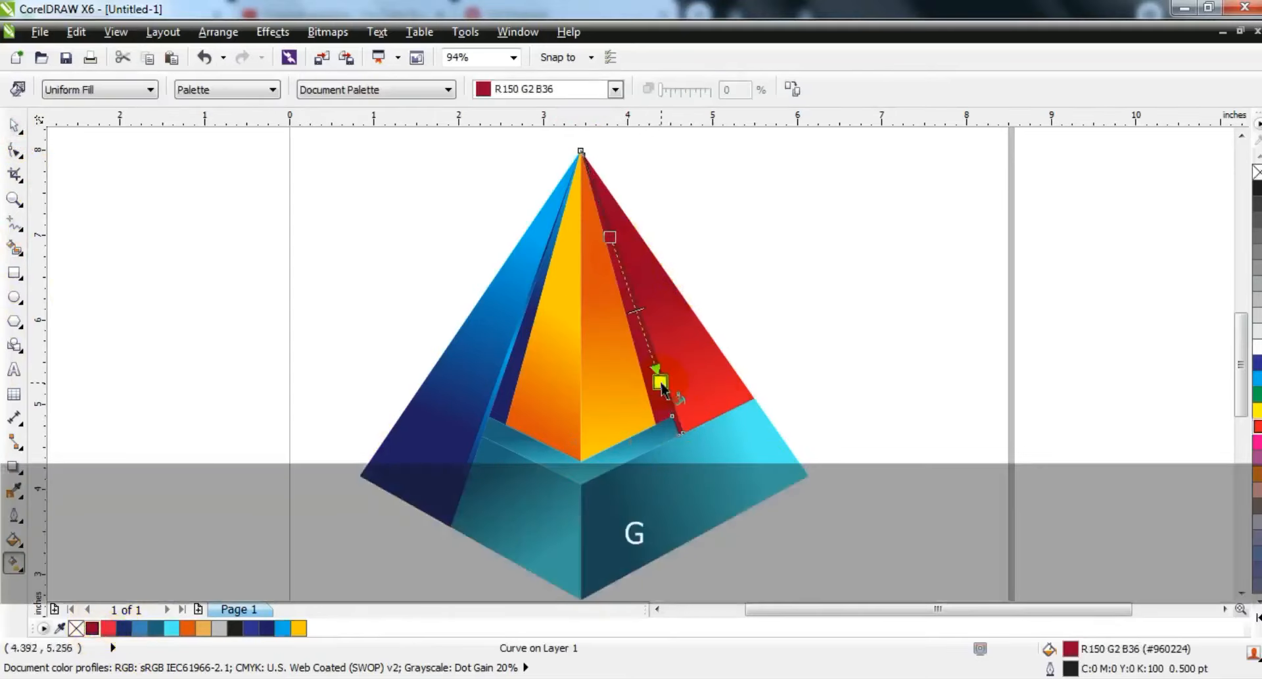
left_click_drag(662, 388, 661, 383)
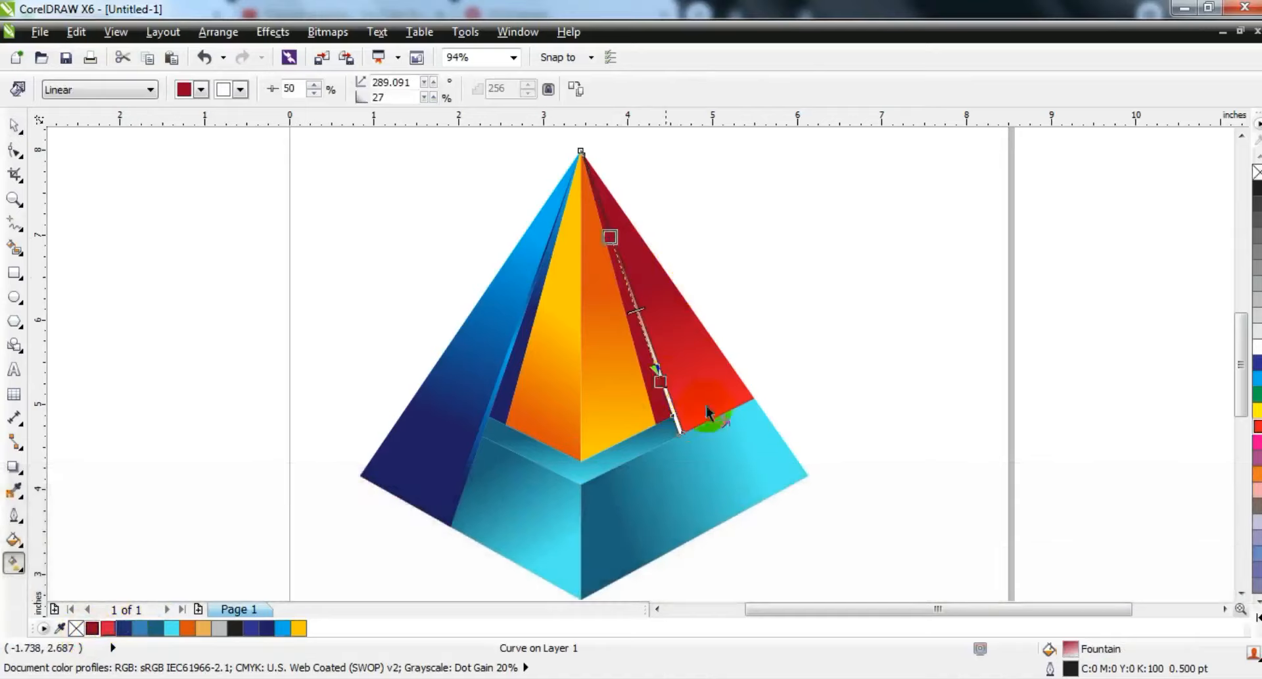
left_click_drag(1257, 430, 635, 308)
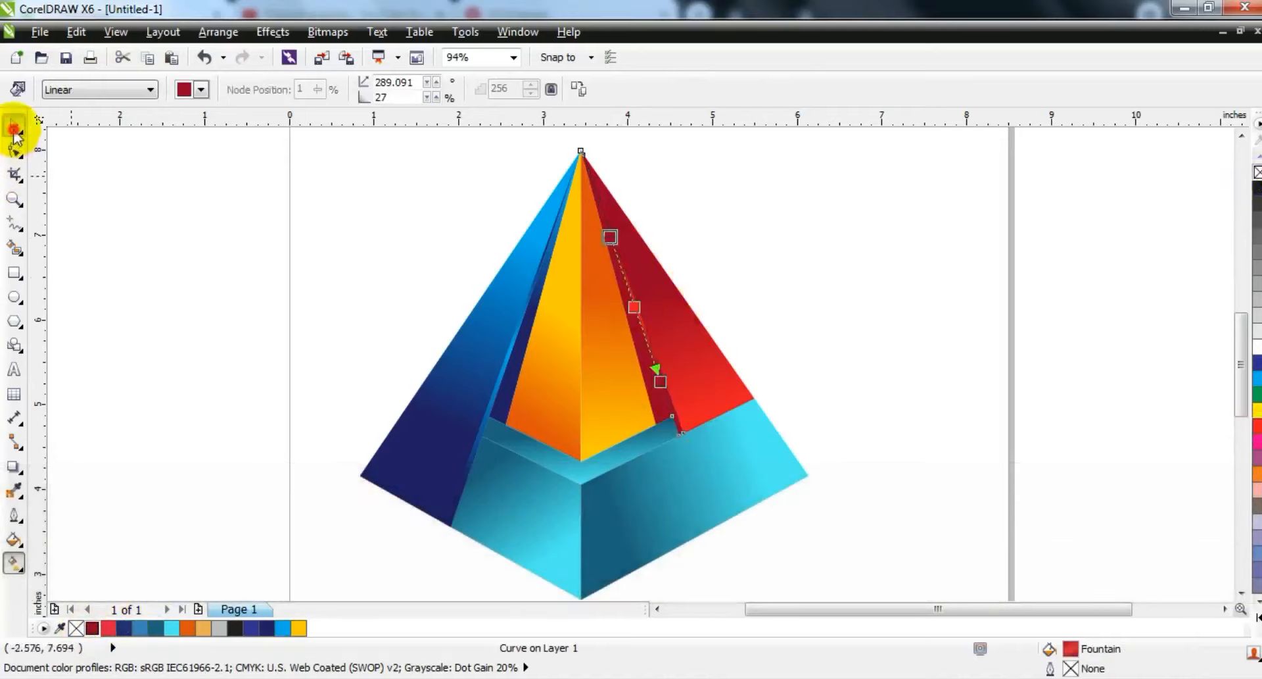
left_click(15, 130)
left_click(99, 217)
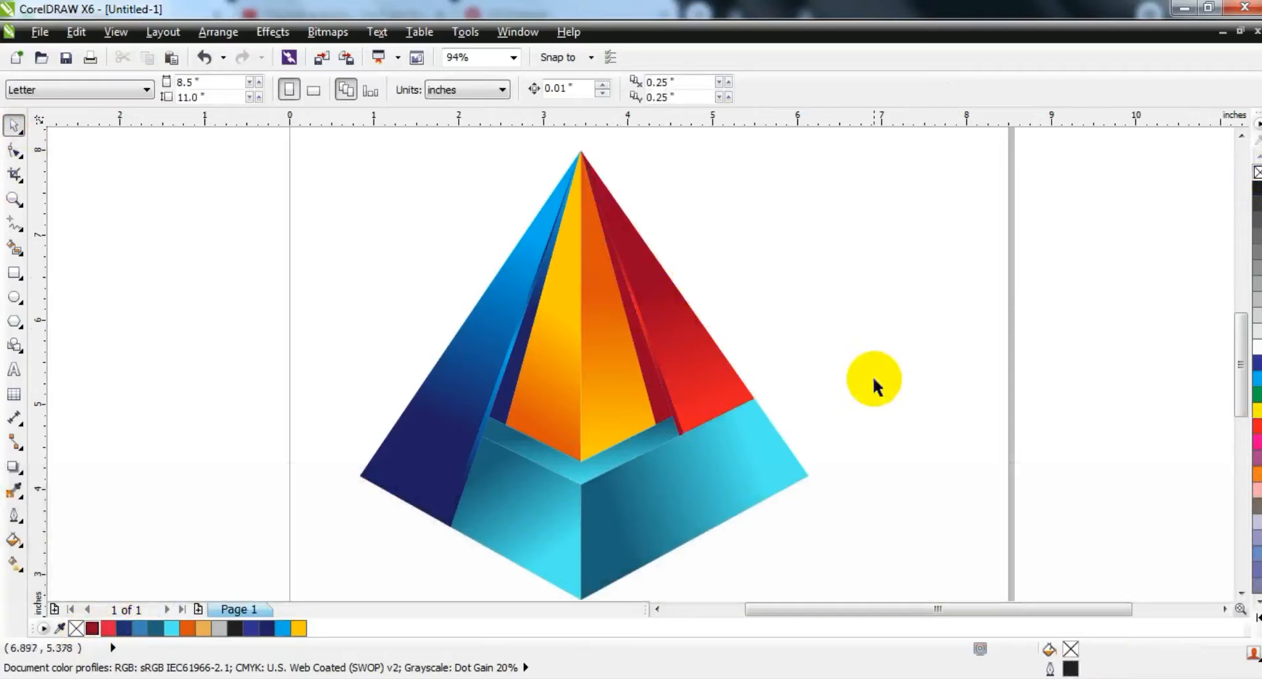
- Draw a guide line from just above the apex down along the central edge of the orange faces to just below their base
left_click(13, 222)
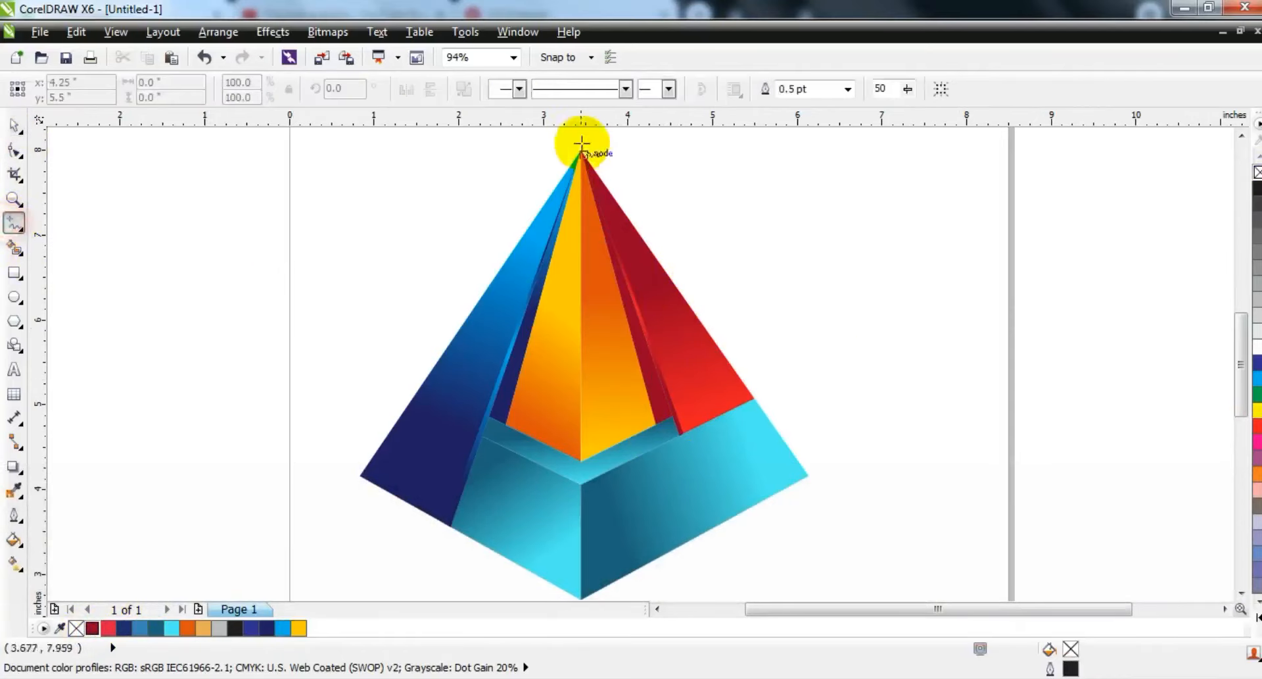
left_click(582, 137)
double_click(582, 151)
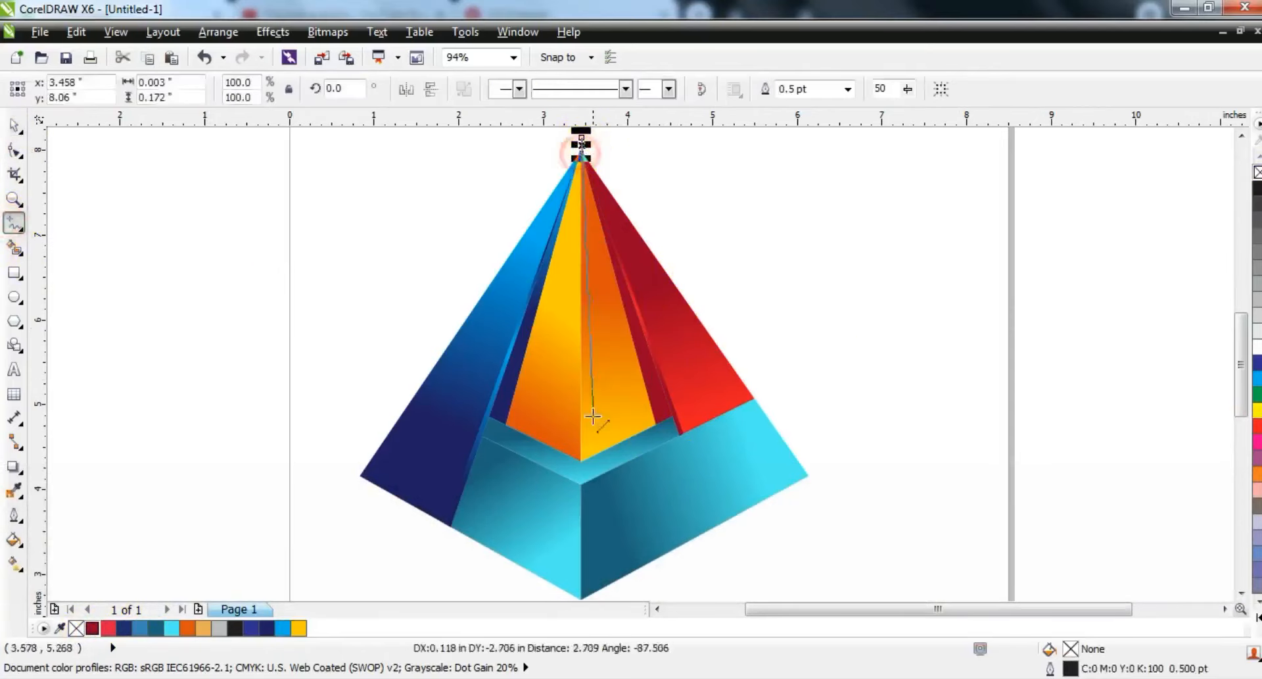
left_click(583, 481)
- Smart-fill the thin sliver between the guide line and the orange faces' central edge, and delete the guide line
left_click(15, 247)
left_click(595, 458)
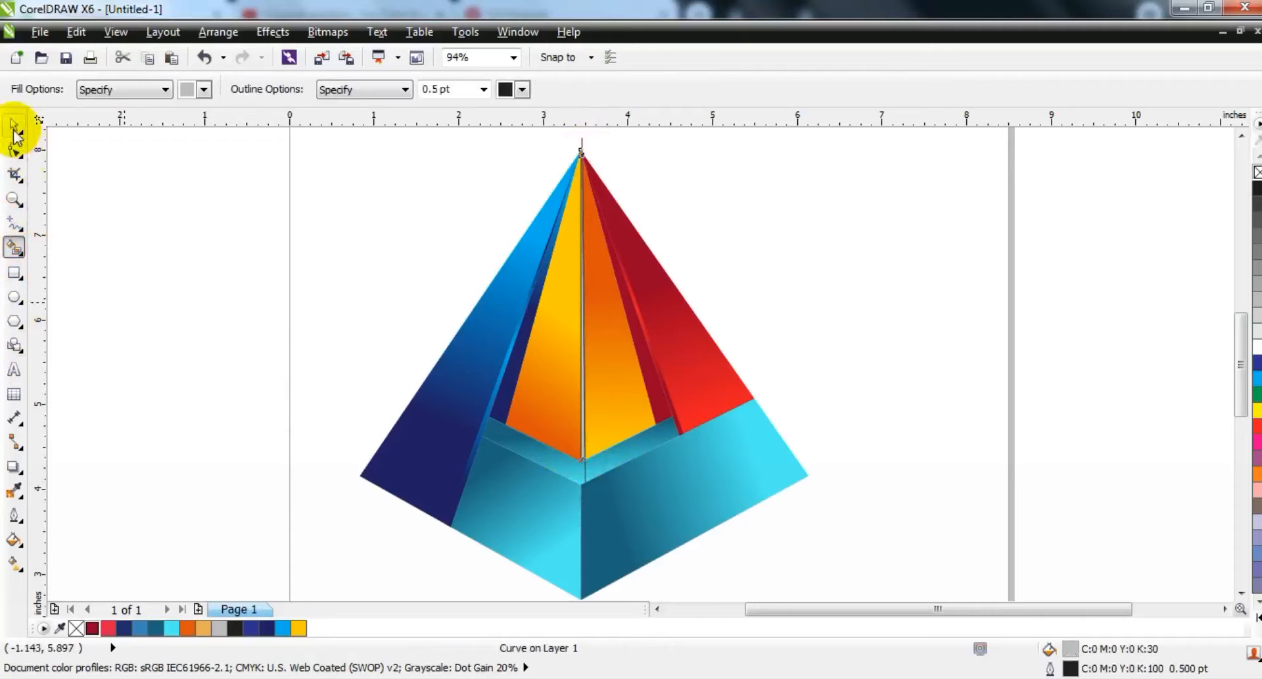
left_click(14, 124)
key("Delete")
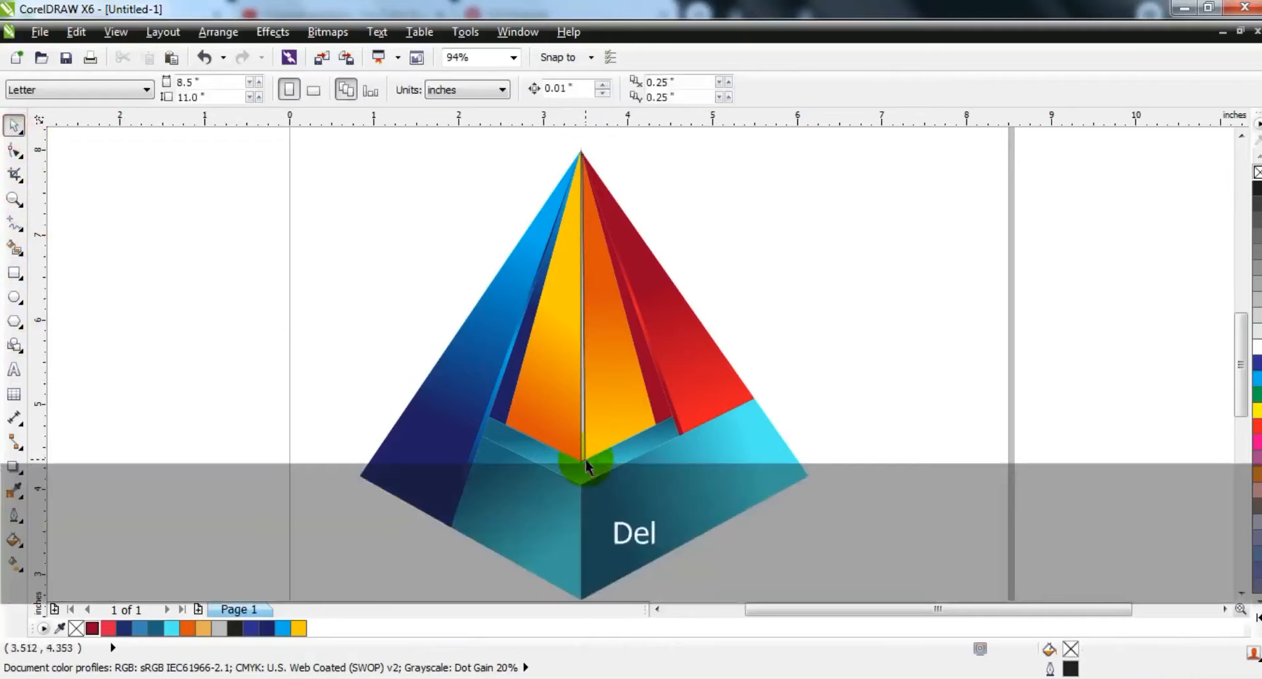
- Fill the central sliver with the document's orange and remove its outline
left_click(584, 456)
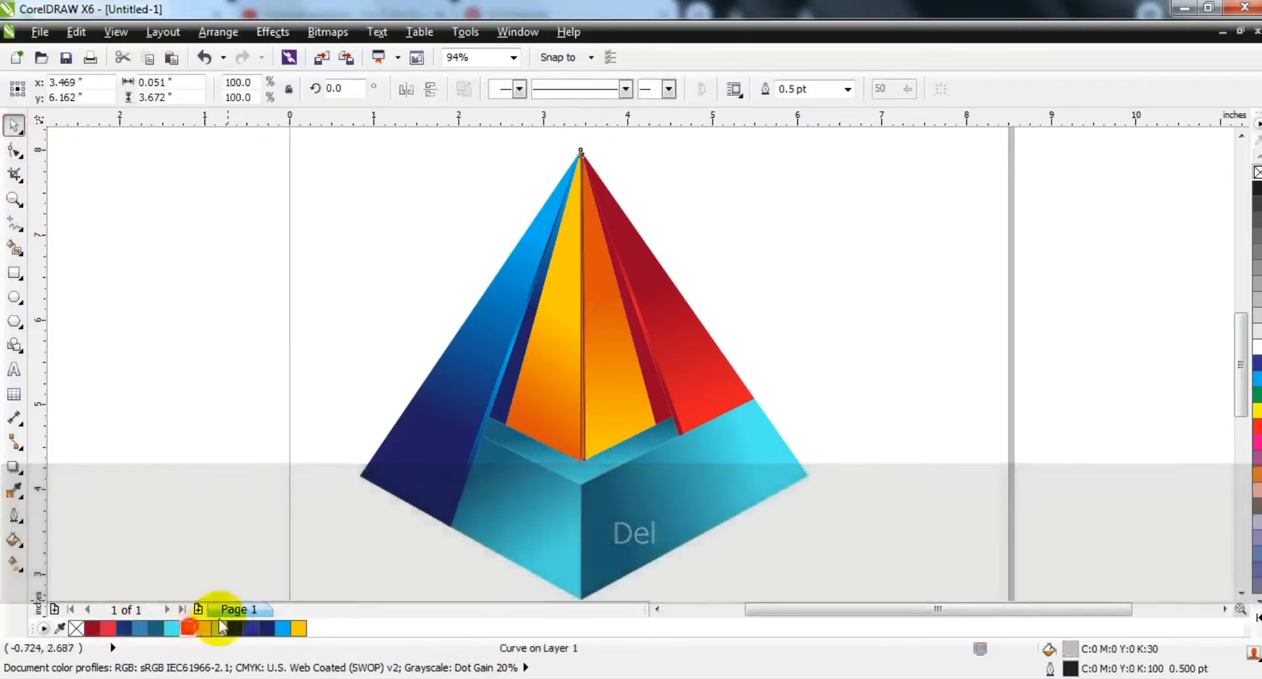
left_click(187, 628)
right_click(1256, 172)
left_click(1089, 241)
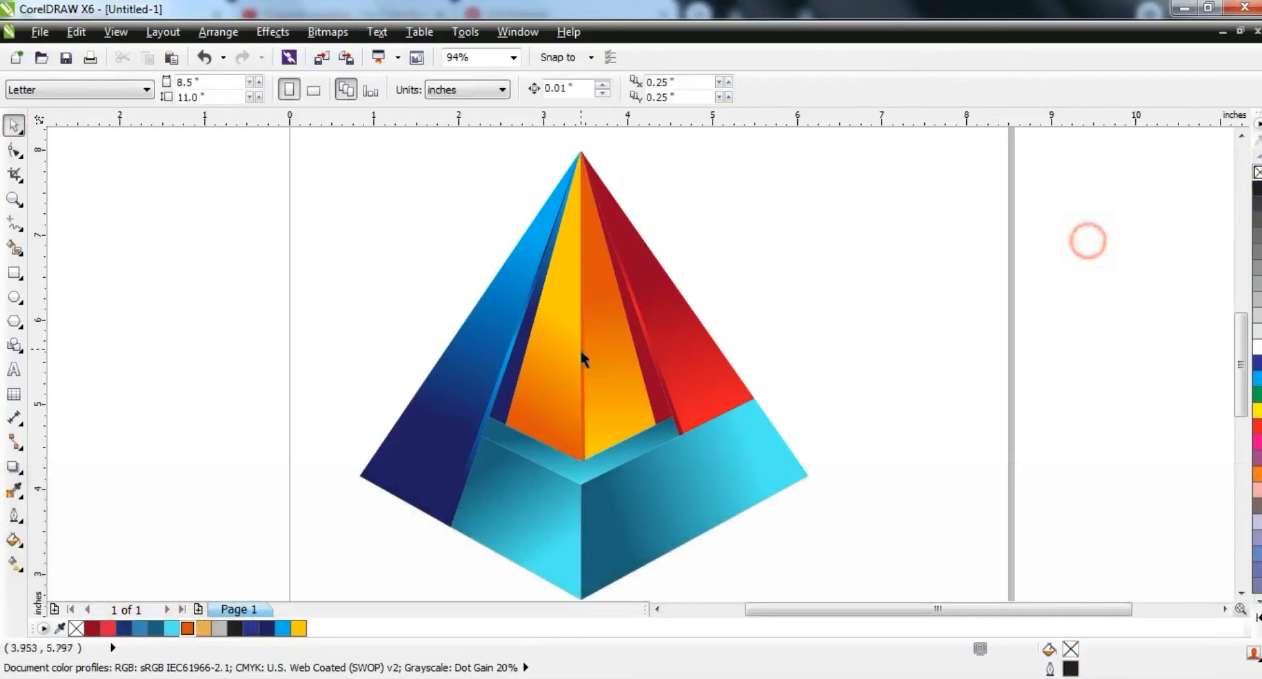
- Give the central sliver a linear gradient at 270°, orange at both ends and yellow in between, running from near the apex past its base
left_click(584, 388)
key("g")
left_click_drag(584, 427, 585, 427)
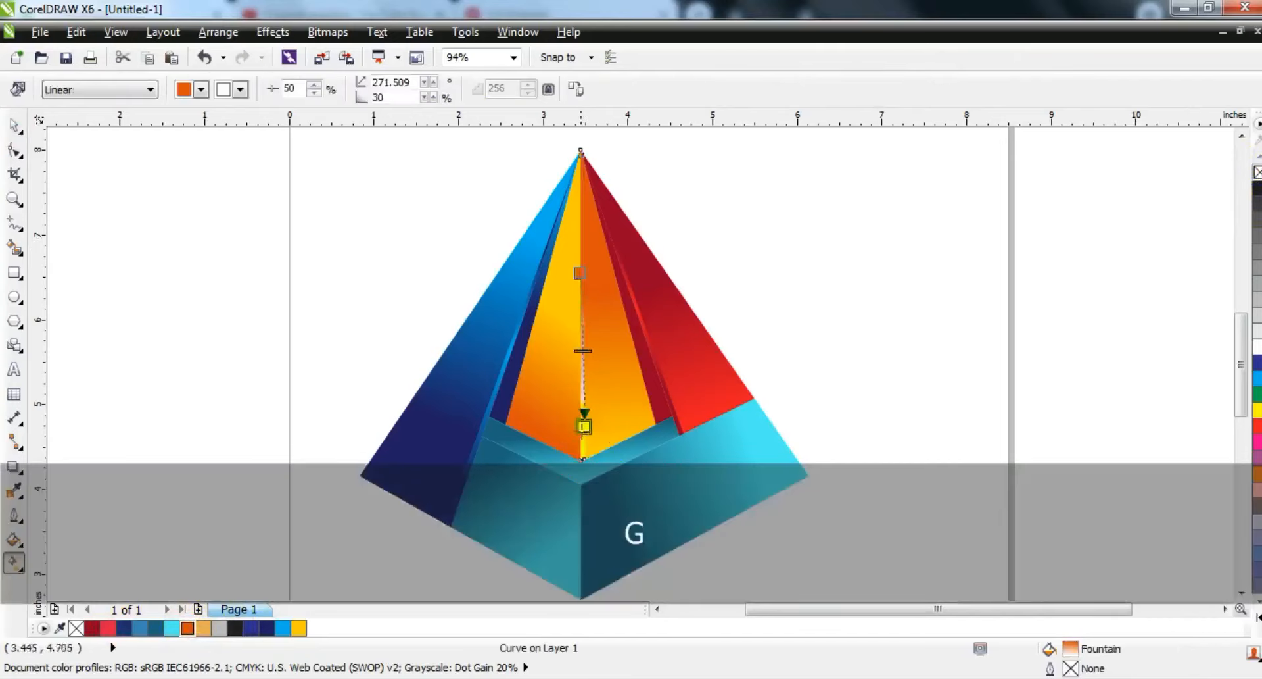
left_click_drag(188, 628, 584, 426)
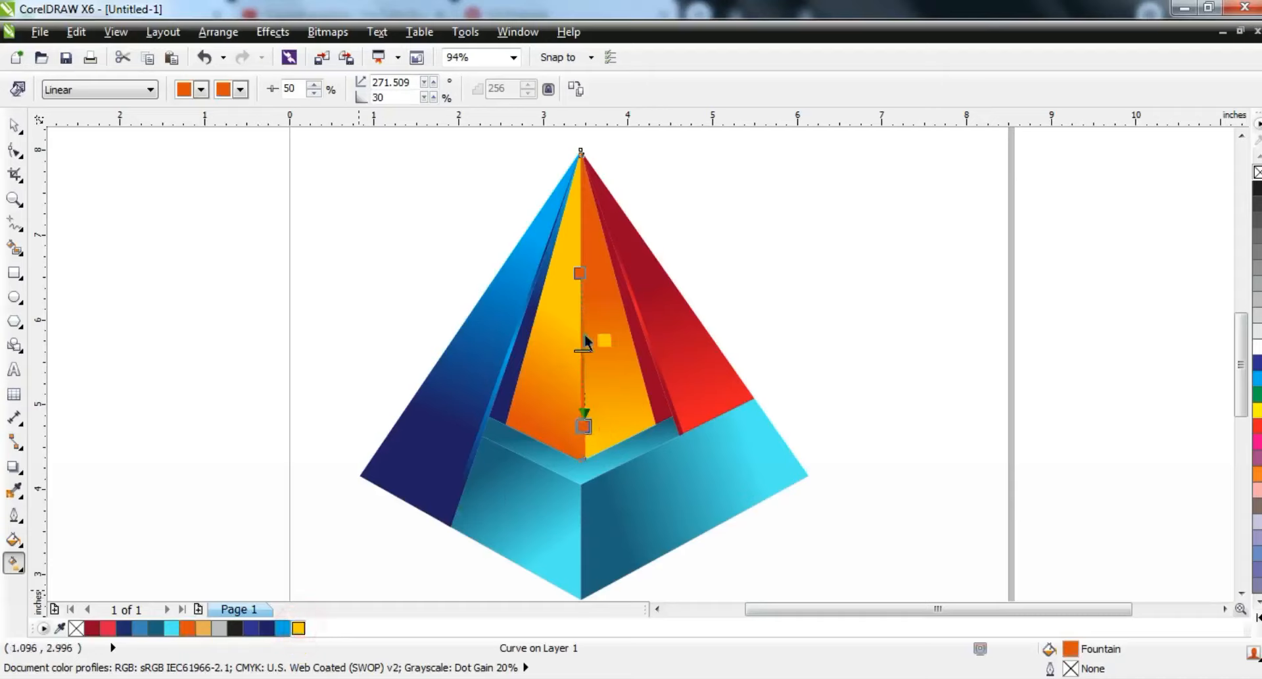
left_click_drag(583, 336, 581, 333)
left_click(609, 460)
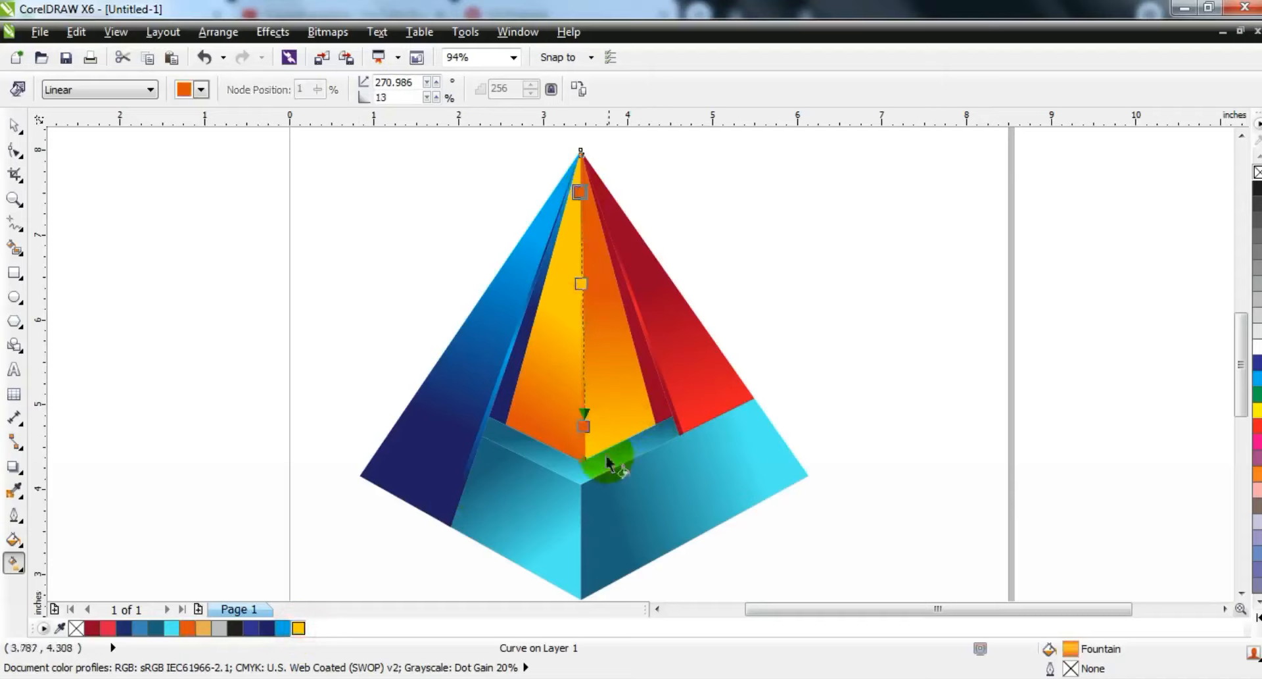
left_click_drag(584, 425, 589, 501)
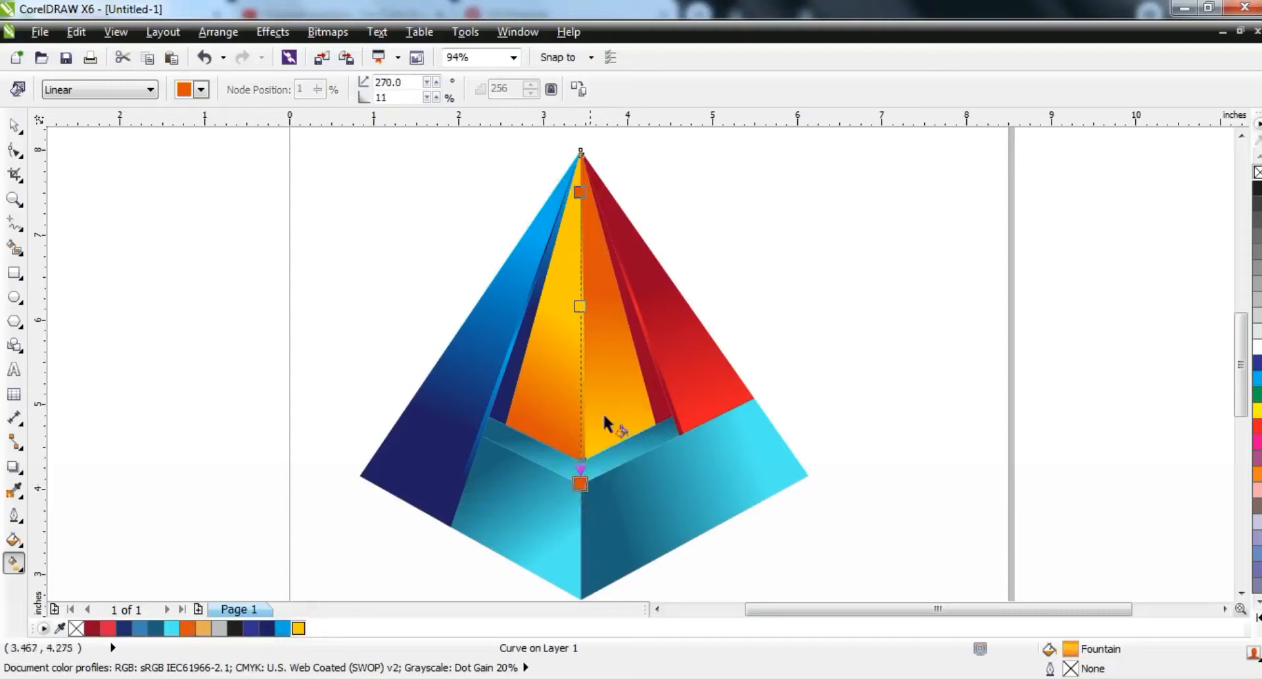
left_click(14, 125)
left_click(199, 390)
- Draw a square of about 6.74 inches around the pyramid, fill it with 10% black, and send it to the back
scroll(820, 406, "down", 1)
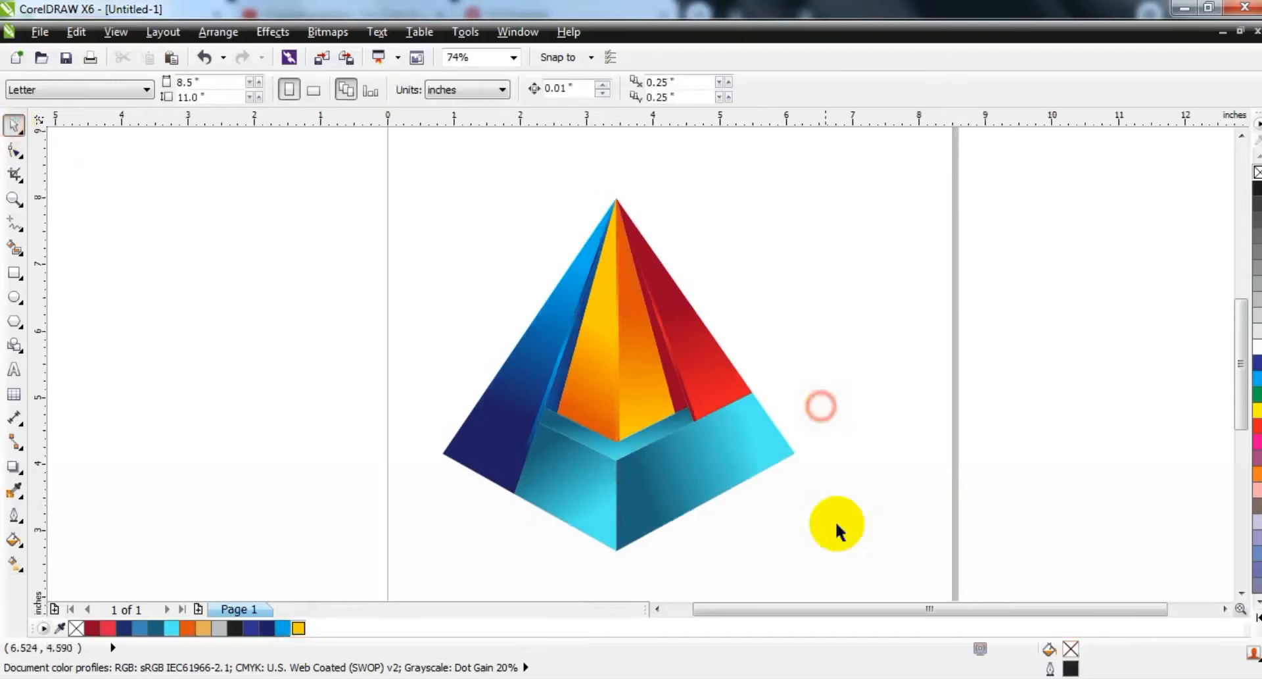
left_click(14, 272)
left_click_drag(391, 138, 839, 565)
left_click(1256, 334)
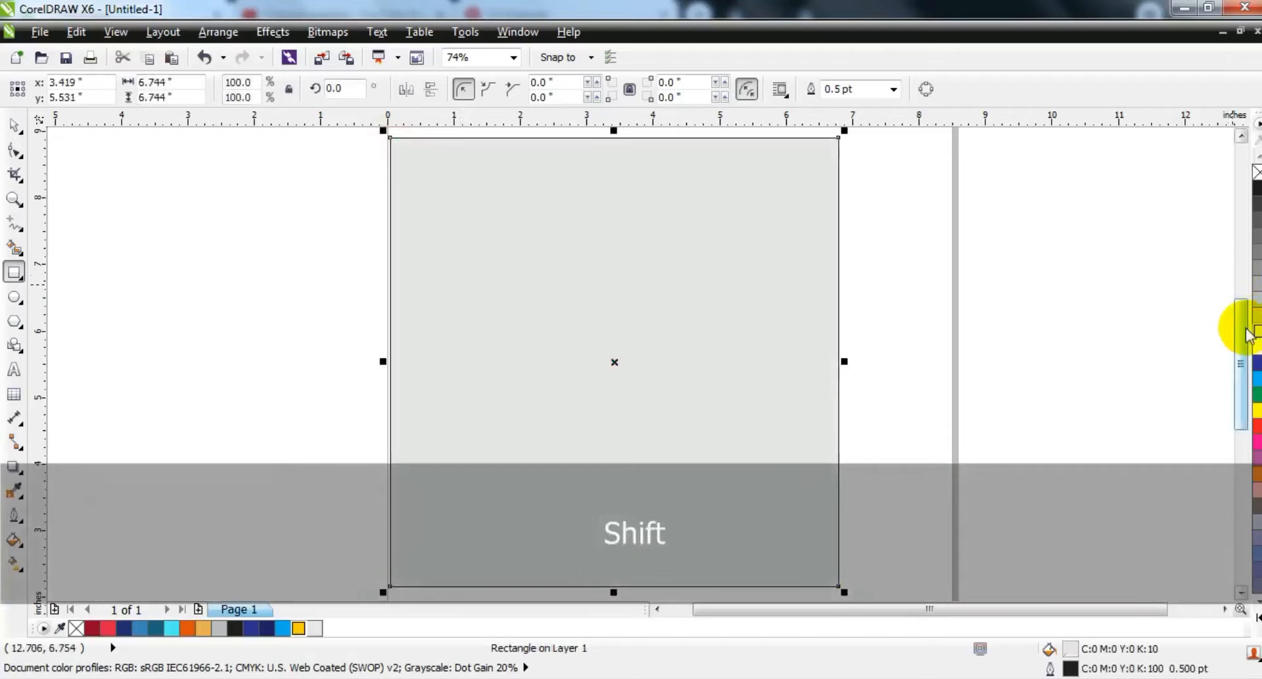
key("shift+Page_Down")
- Enlarge the background square about its centre to 130%, about 8.77 inches per side
key("F3")
left_click(15, 124)
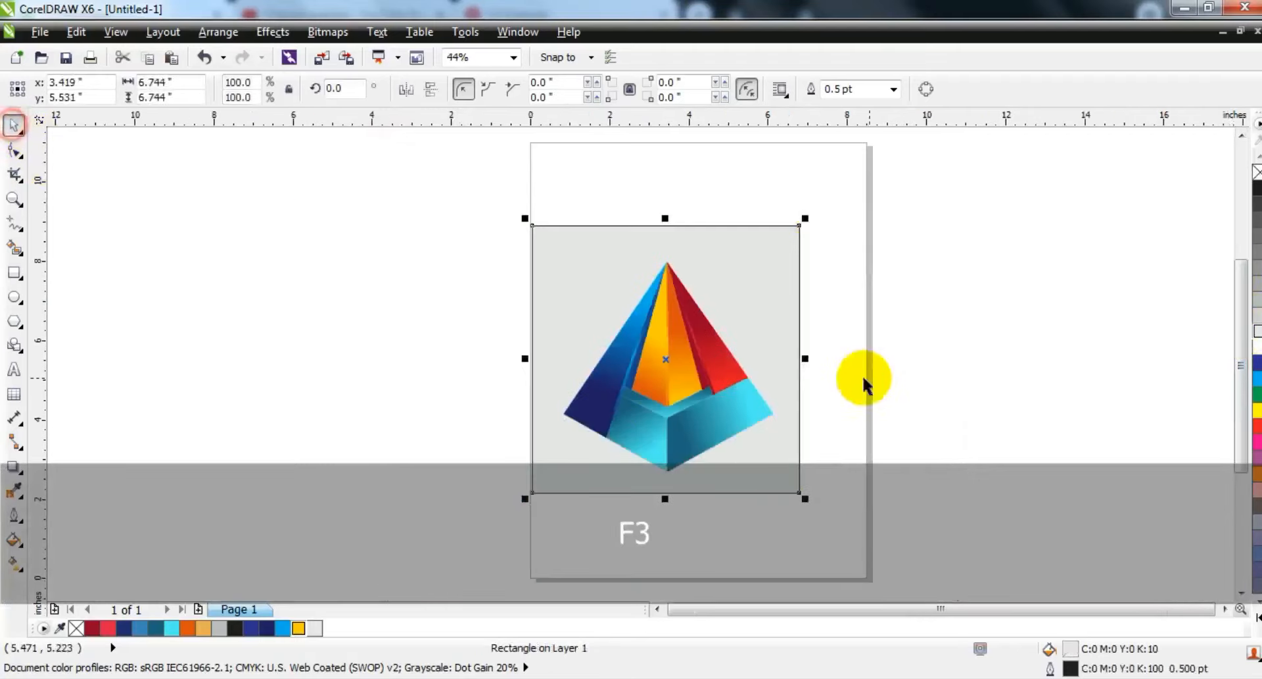
left_click_drag(805, 218, 845, 179)
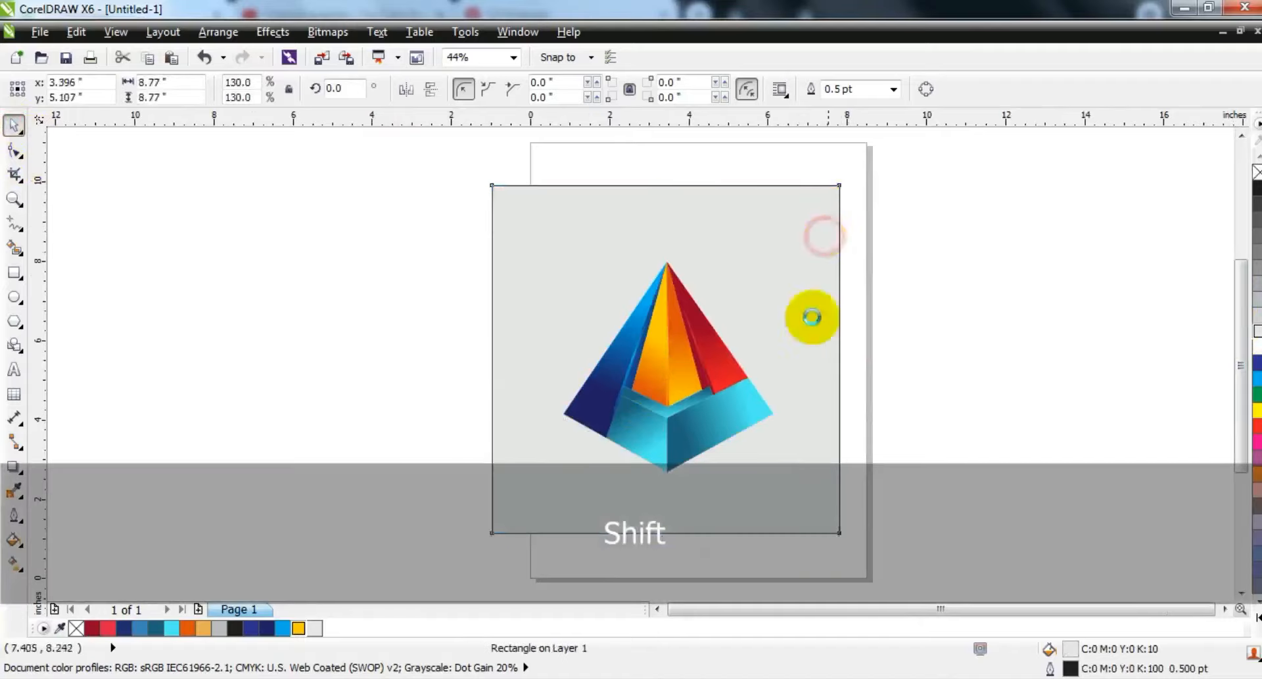
- Give the background square a radial gradient from white behind the pyramid to light grey at the edges
key("g")
left_click_drag(622, 287, 635, 402)
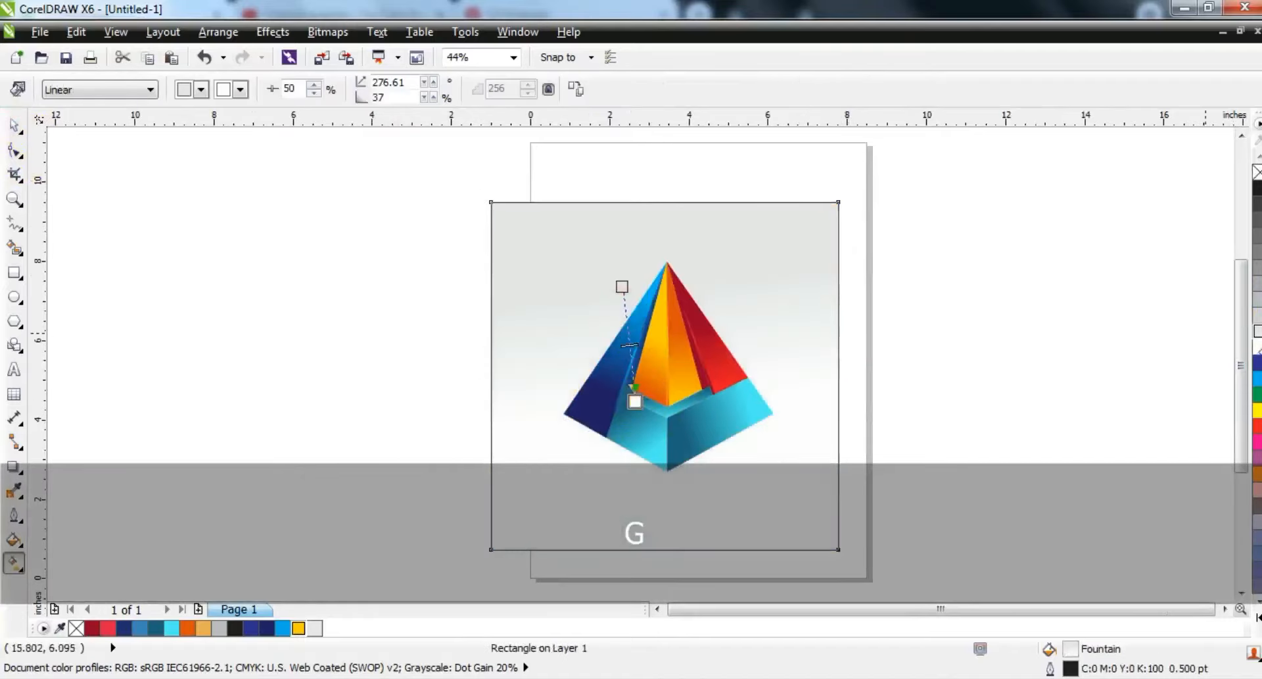
left_click_drag(1258, 347, 627, 329)
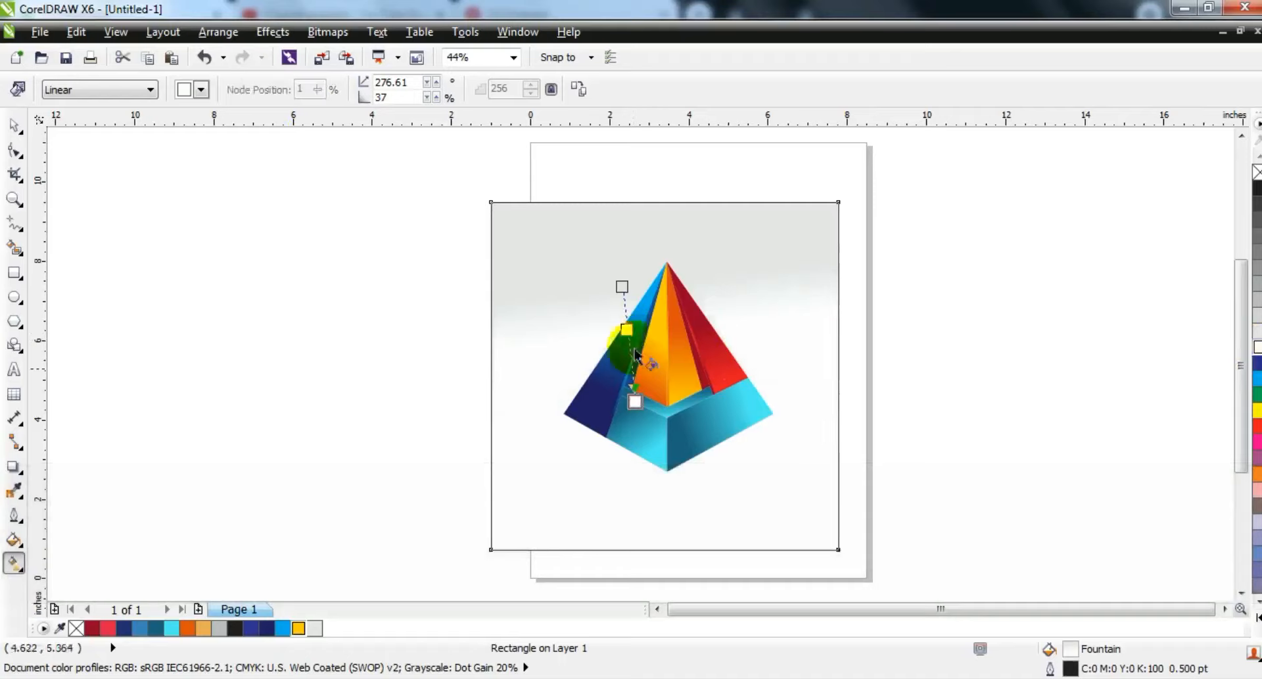
left_click(98, 89)
left_click(79, 135)
left_click_drag(670, 420, 676, 492)
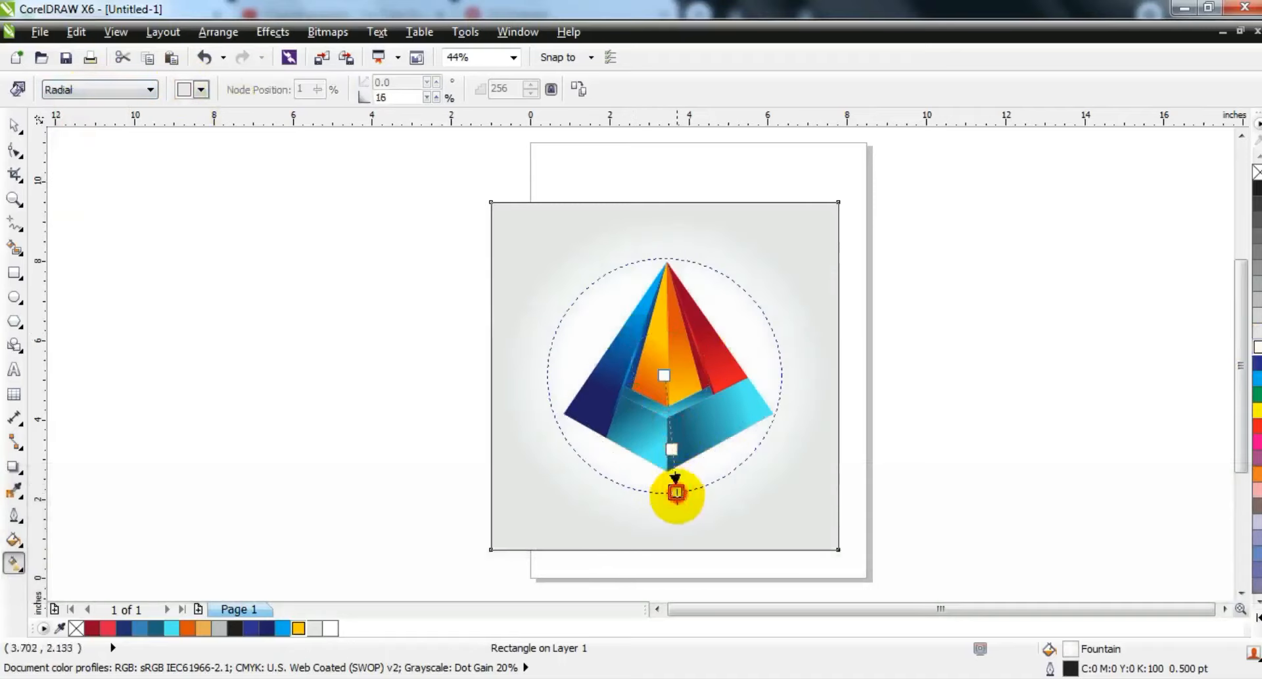
left_click(14, 125)
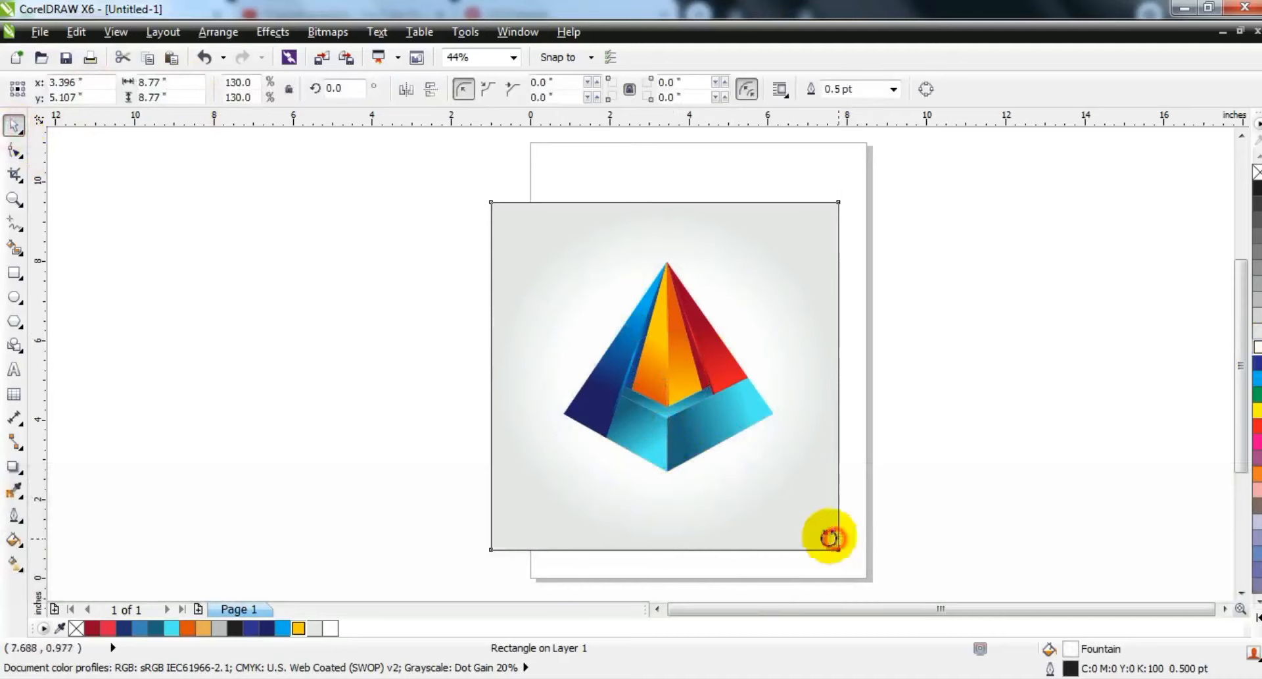
key("shift+F2")
key("Escape")
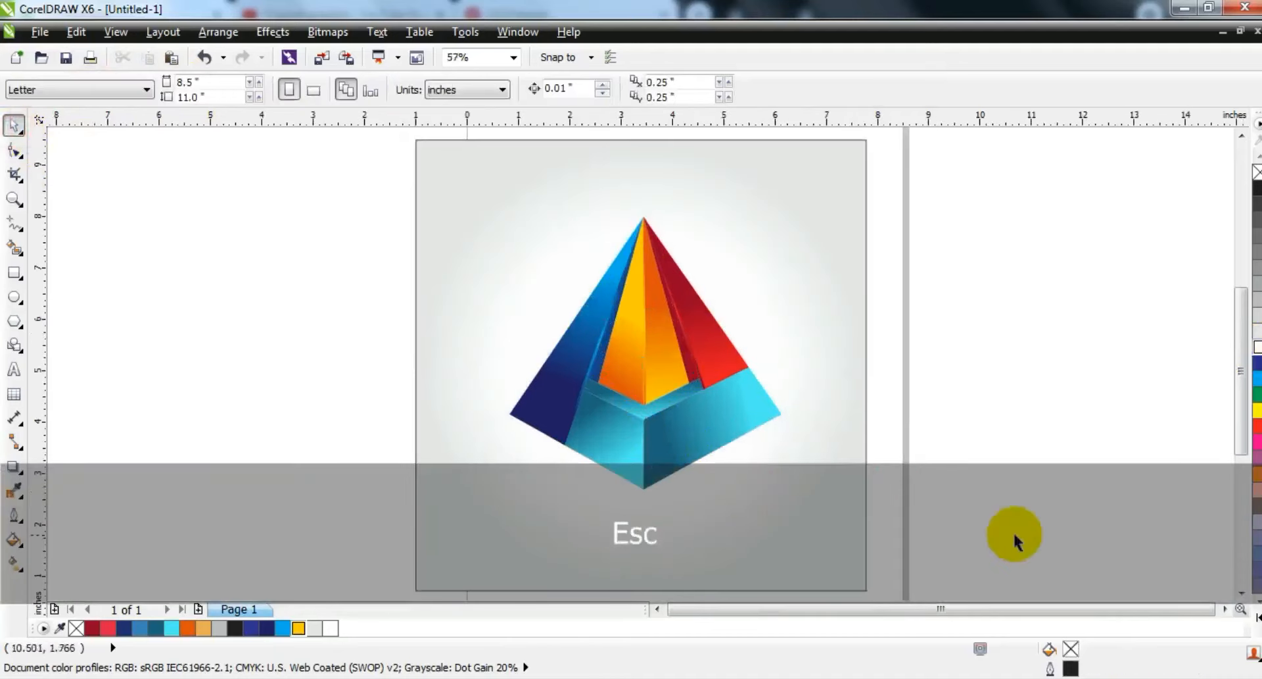
- Draw a closed four-sided shadow outline from the teal base's right and front corners, extending down and right past the background square
left_click(15, 224)
left_click(782, 414)
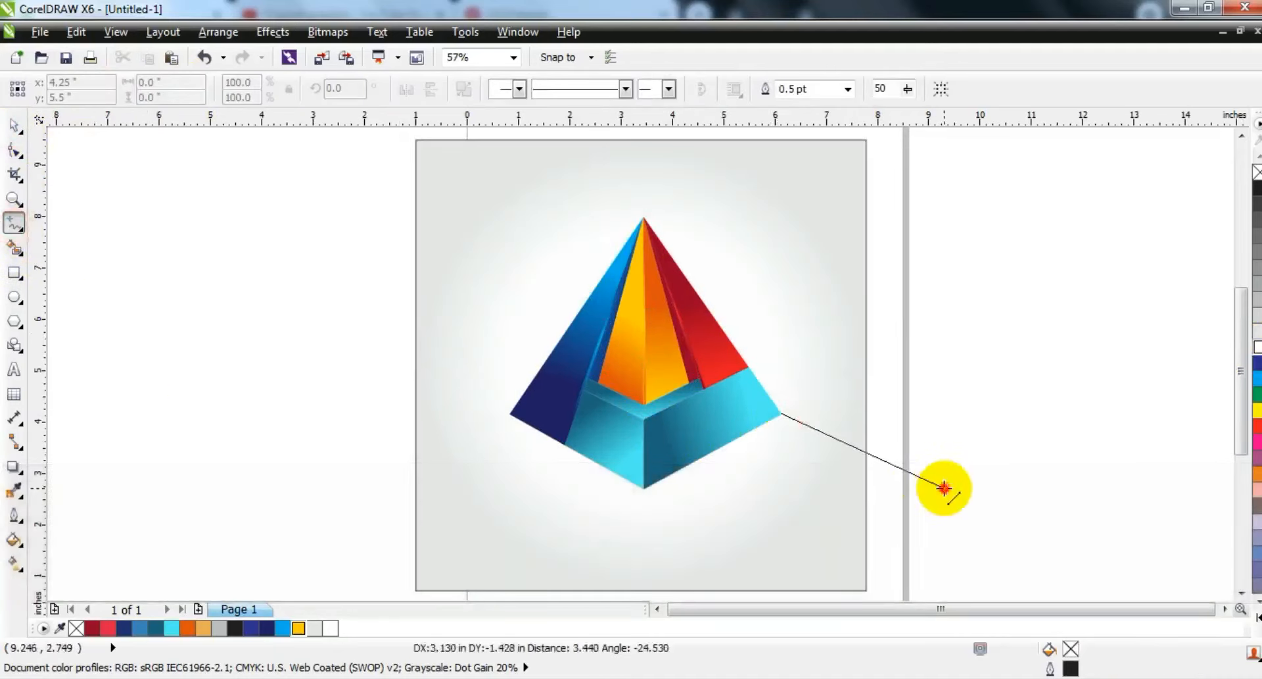
left_click(944, 488)
left_click(782, 415)
double_click(641, 490)
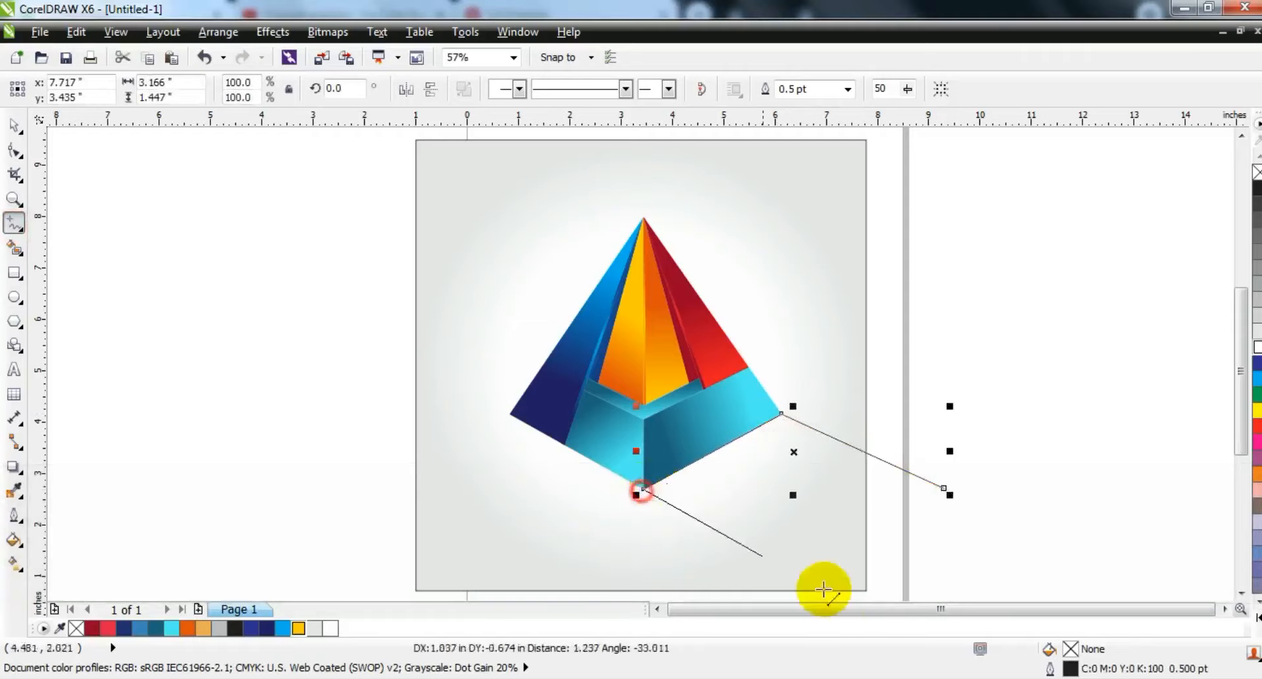
left_click(878, 576)
left_click(945, 440)
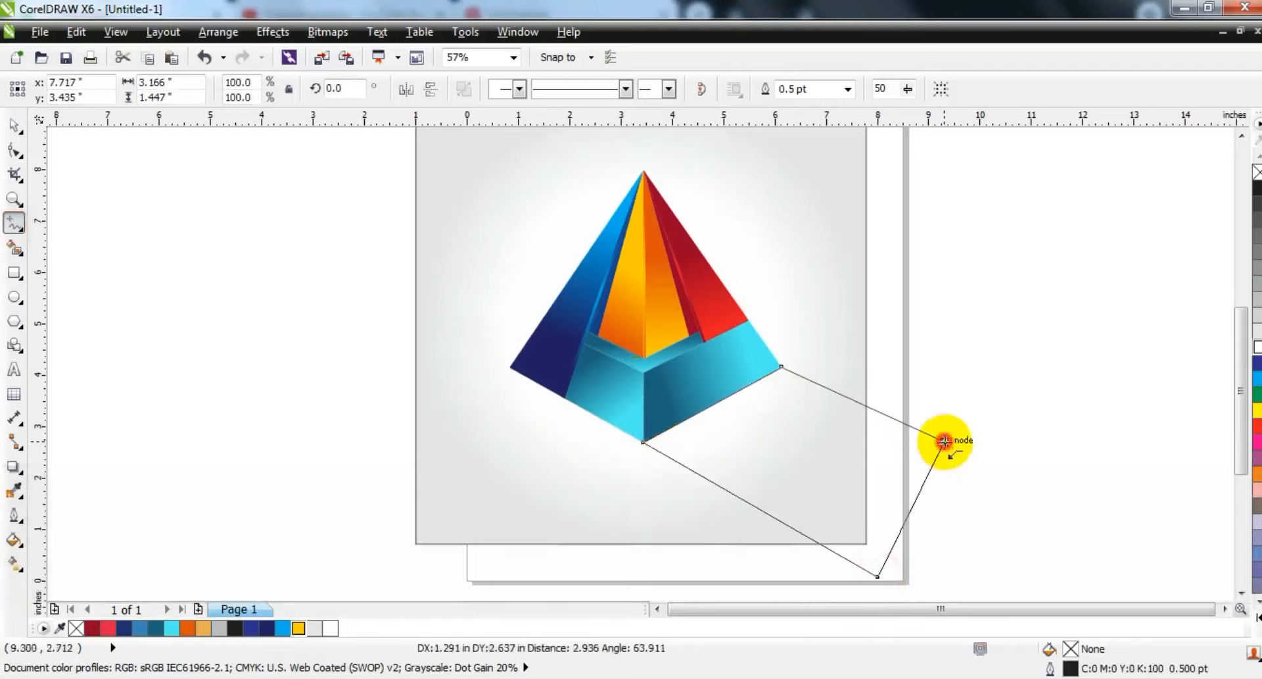
left_click(944, 440)
- Smart-fill the part of the shadow outline inside the background square, and delete the drawn outline
left_click(14, 248)
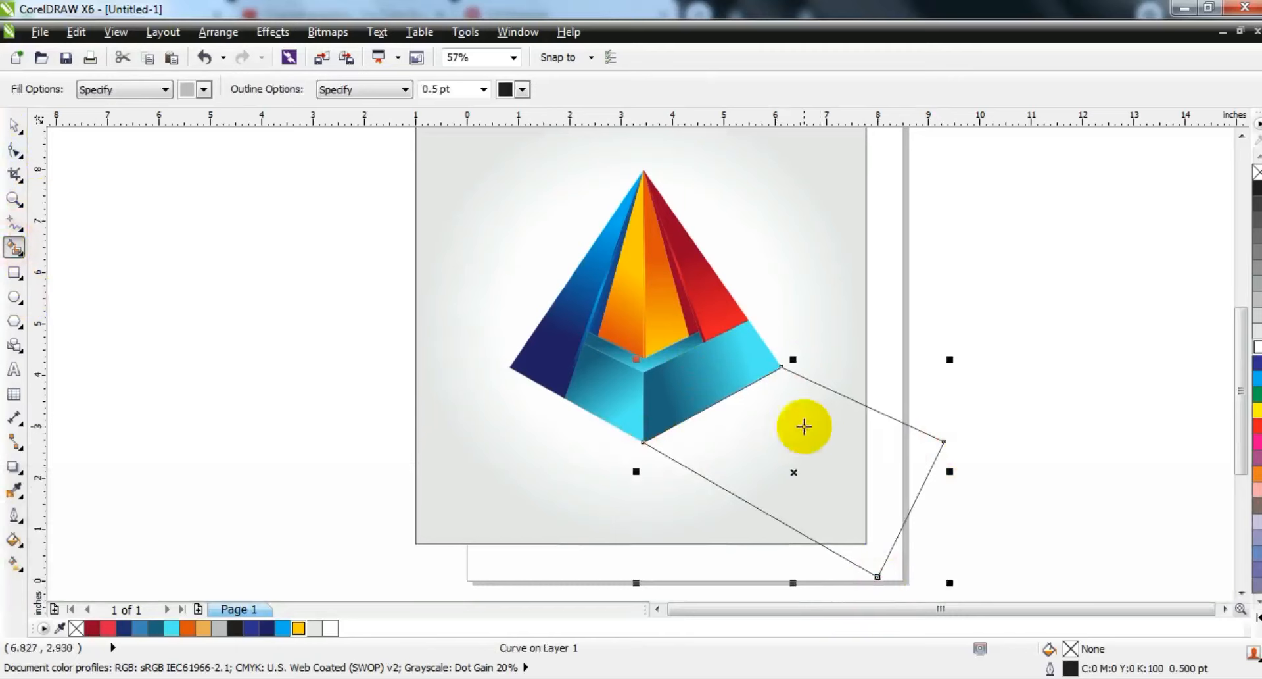
left_click(804, 421)
left_click(13, 125)
left_click(921, 454)
key("Delete")
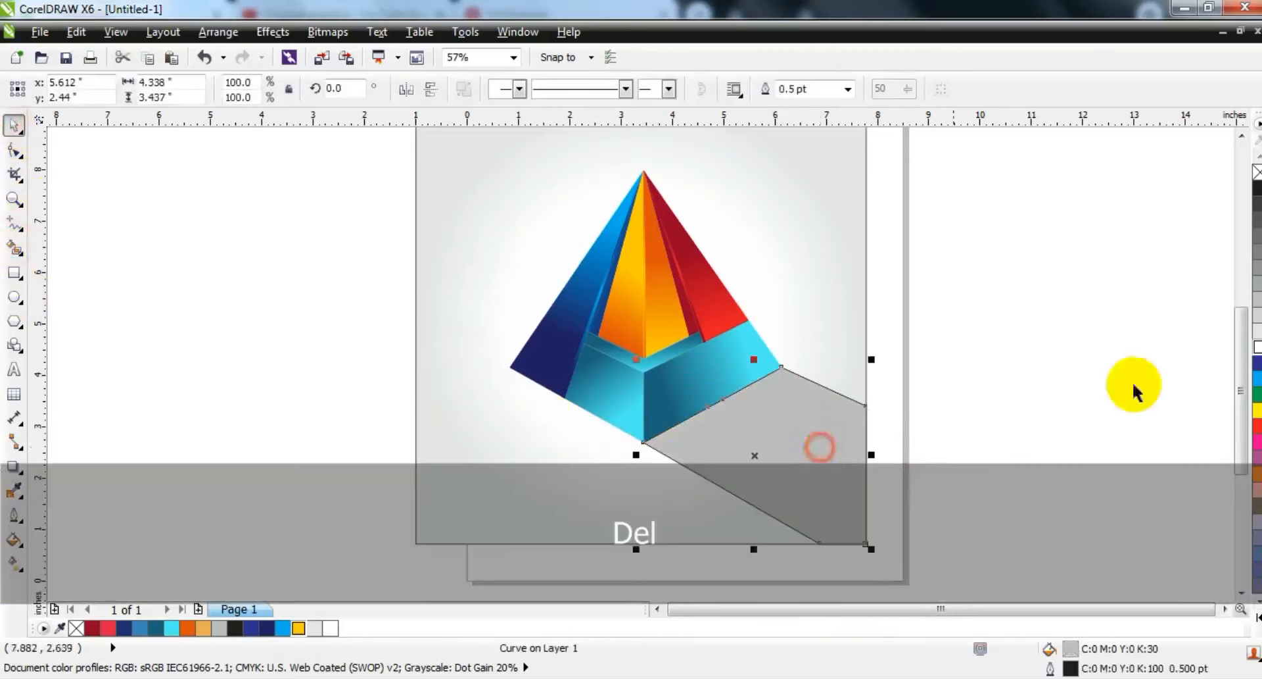
- Fill the shadow shape with black C100 M100 Y100 K100 and remove its outline
left_click(1255, 618)
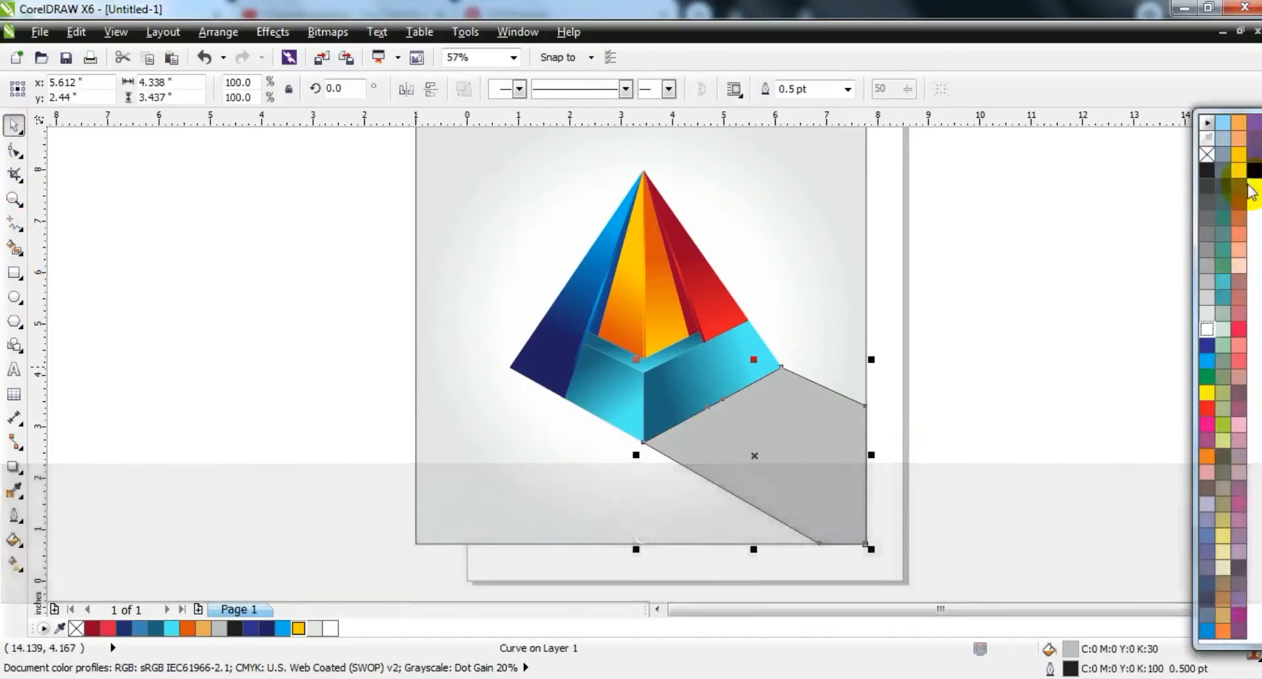
left_click(1227, 170)
right_click(1208, 156)
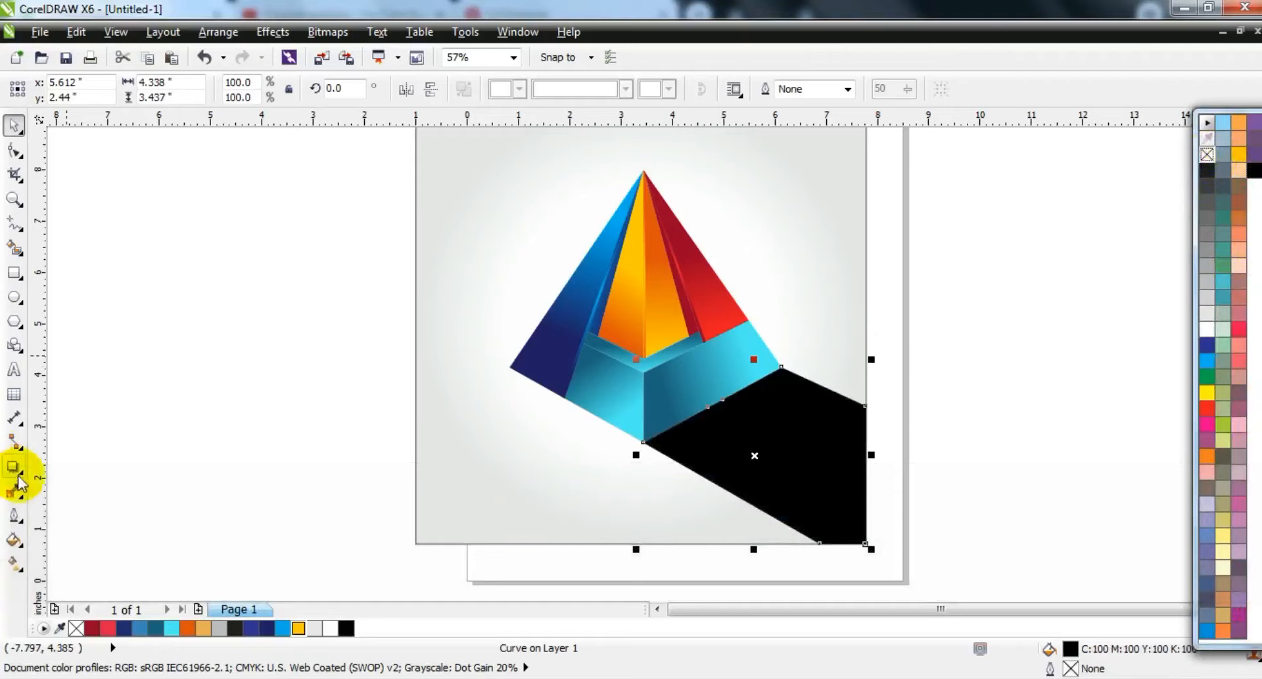
- Apply a linear transparency at about 306° to the shadow, fading it out away from the pyramid's base
left_click(20, 483)
left_click(39, 588)
left_click_drag(539, 222, 755, 480)
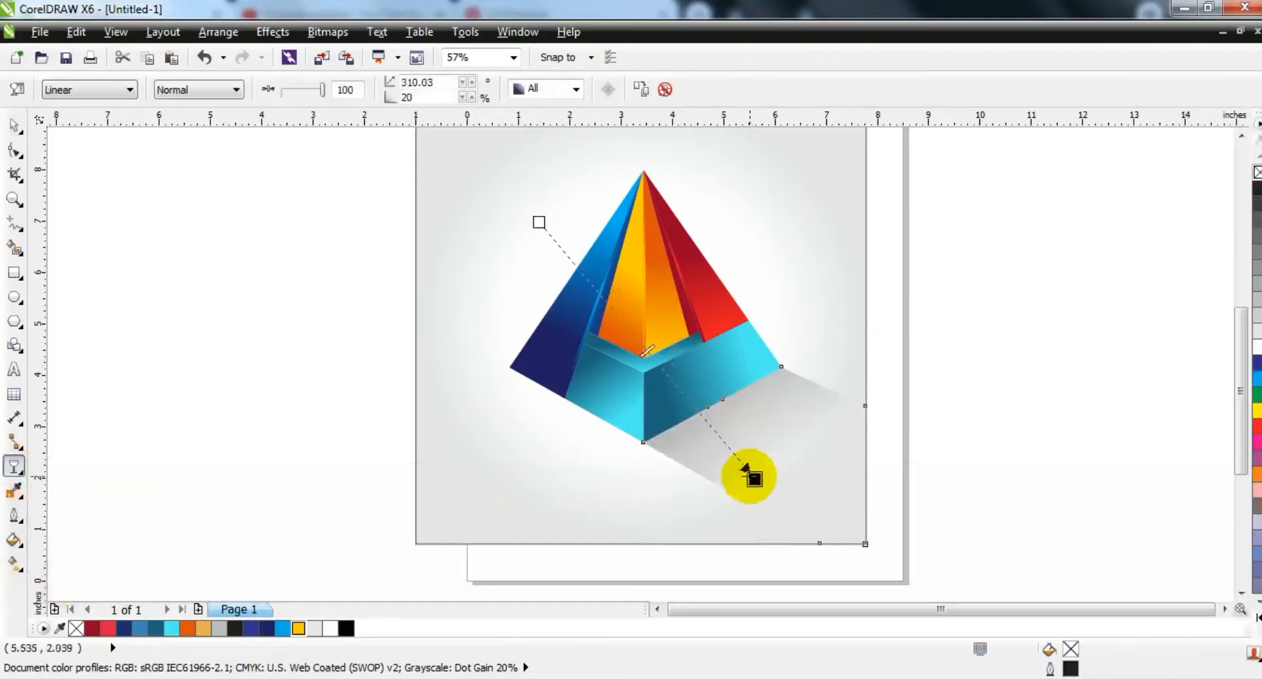
left_click_drag(647, 349, 597, 291)
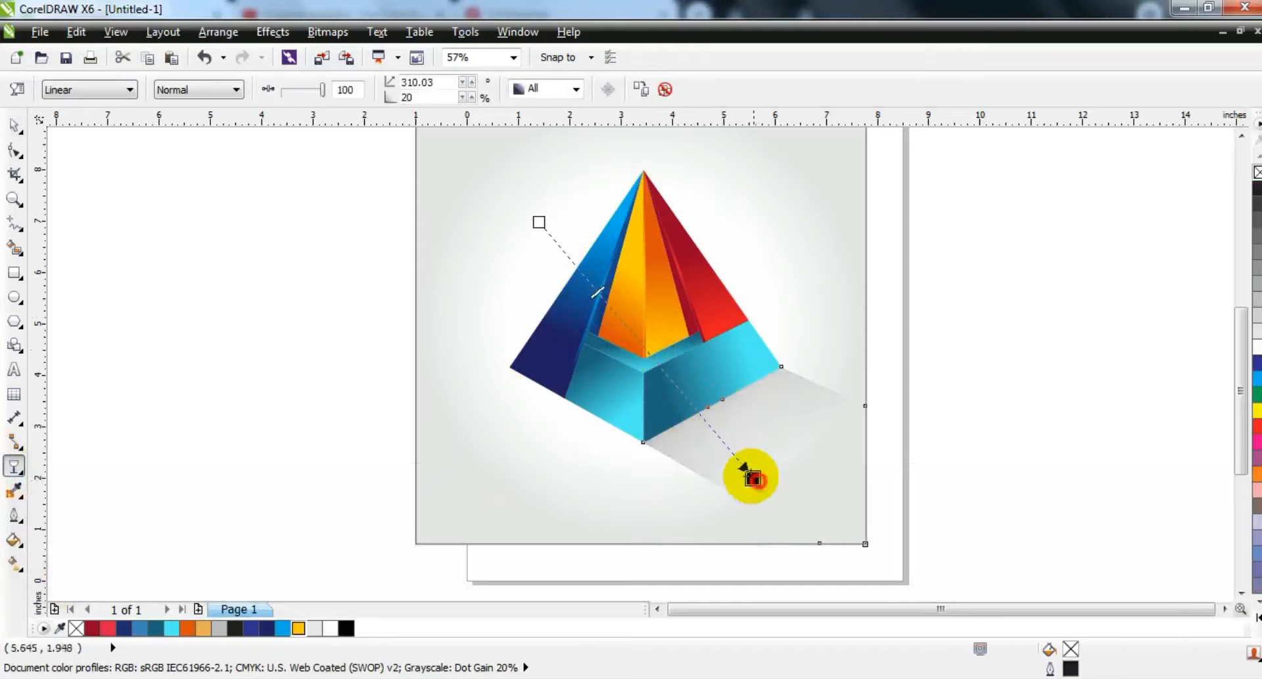
mouse_move(748, 472)
left_mouse_down()
mouse_move(730, 464)
mouse_move(727, 479)
left_mouse_up()
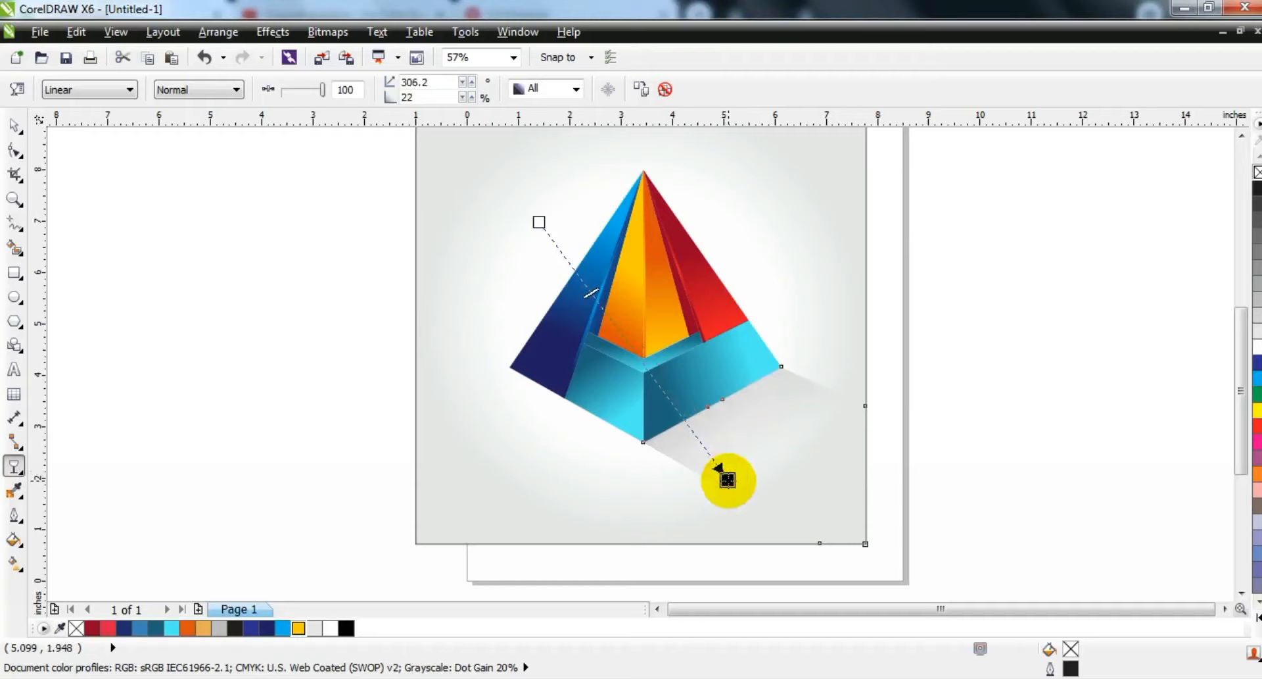
- Move the background square slightly straight down behind the pyramid and deselect it
left_click(13, 126)
left_click(573, 526)
key("shift+F2")
left_click(1059, 420)
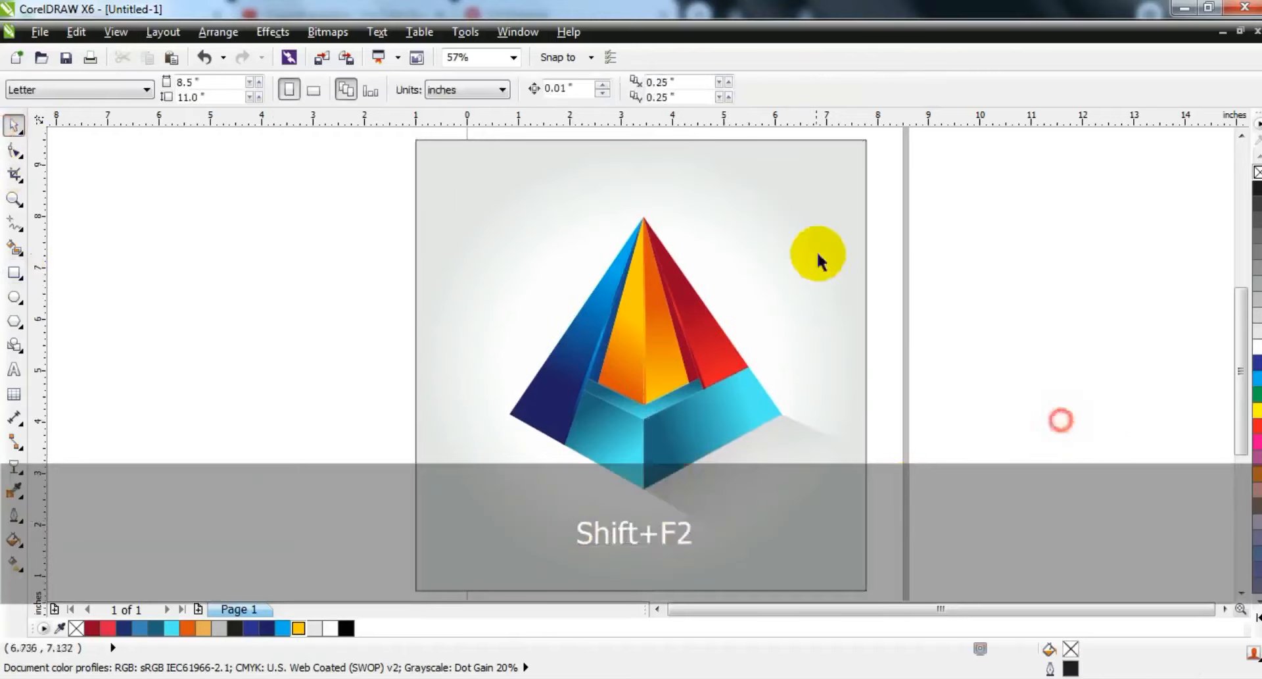
left_click(815, 262, "ctrl")
left_click(979, 332)
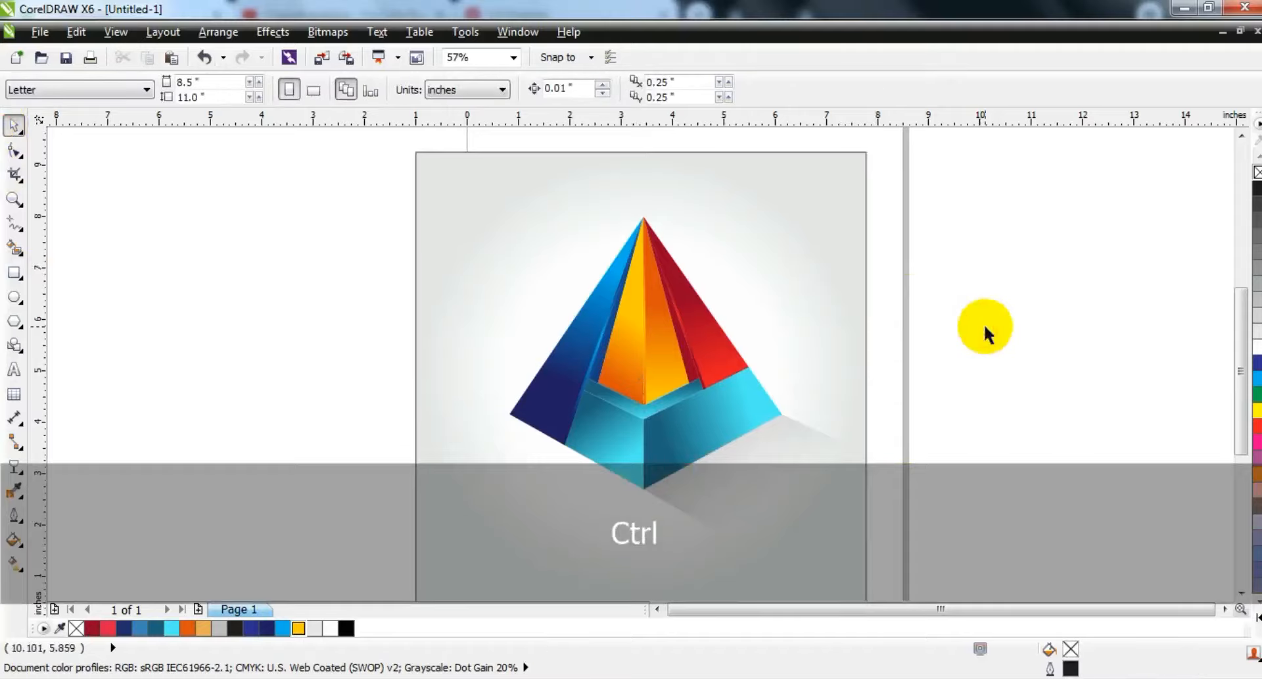